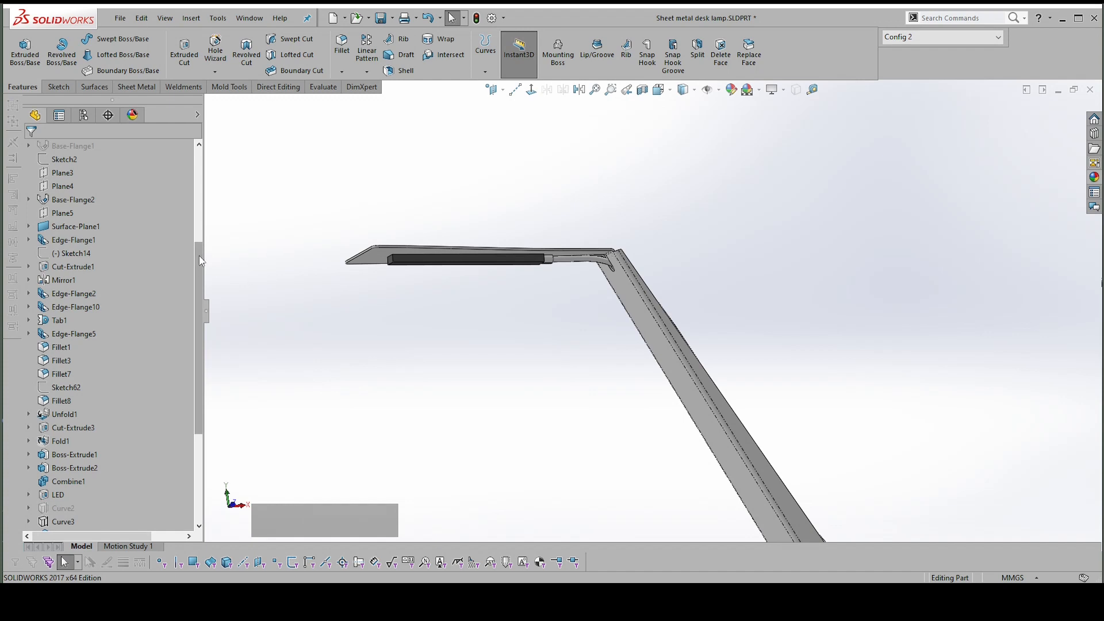
Expand the cut list at the start of the feature tree and highlight its Sweep1 body in the model
scroll(201, 261, up, 5)
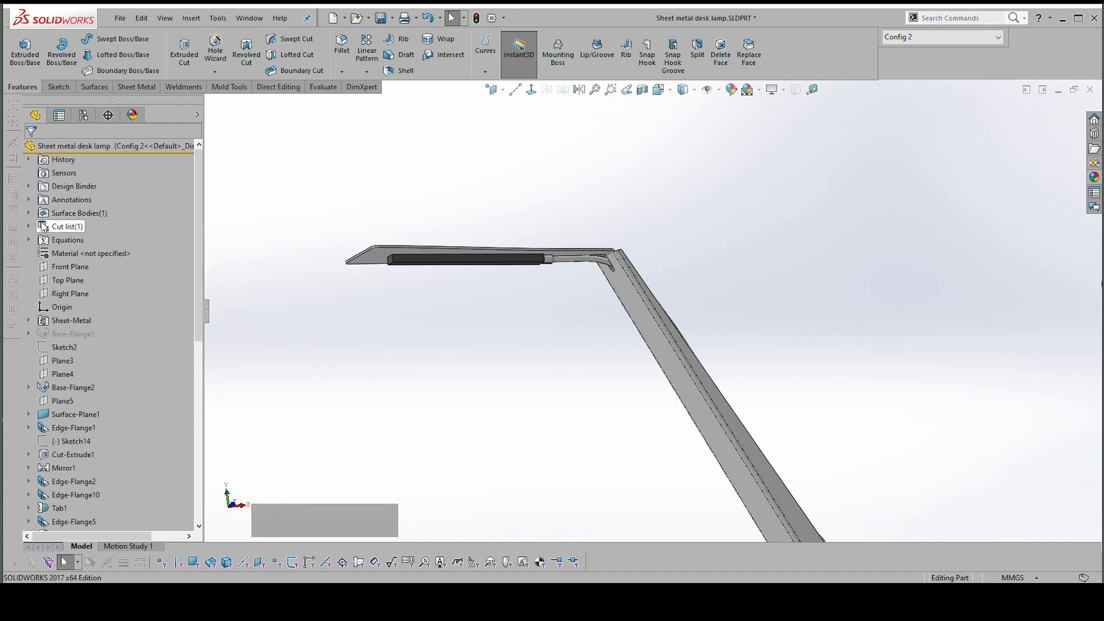
click(28, 226)
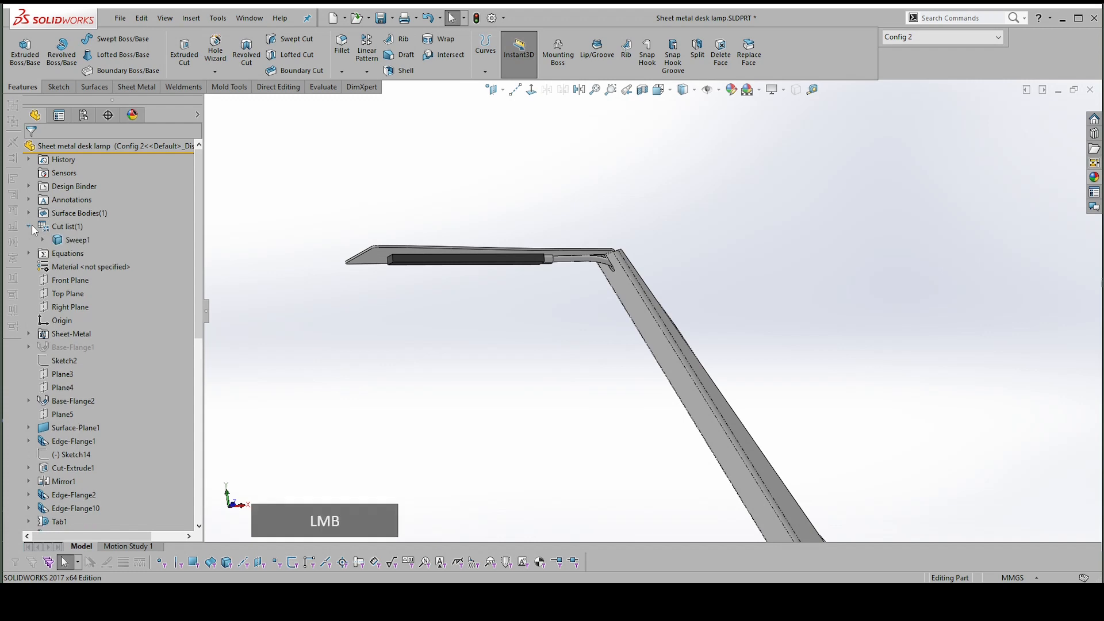
click(74, 241)
click(377, 271)
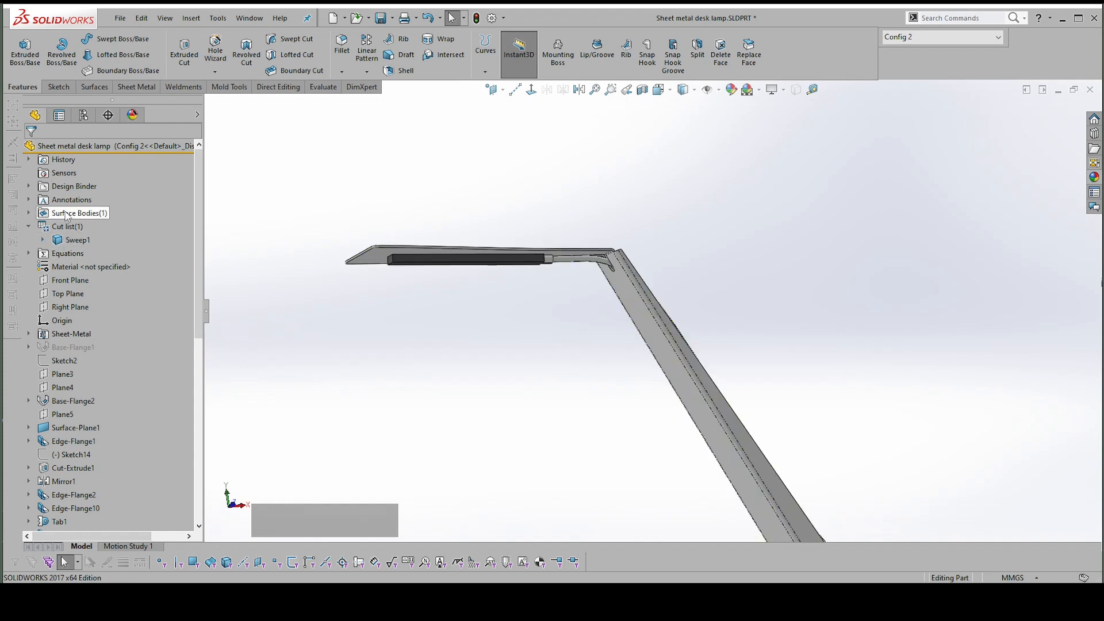
Roll the model back to just after Boss-Extrude1, the block on the underside of the lamp head
scroll(446, 303, down, 3)
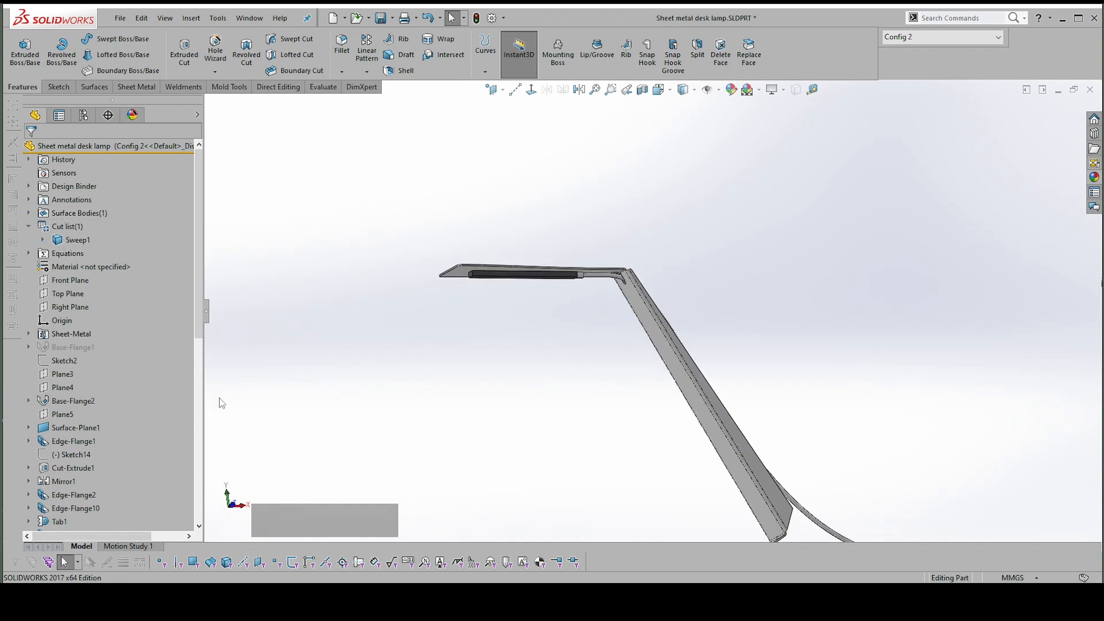
middle_drag(649, 253, 561, 272)
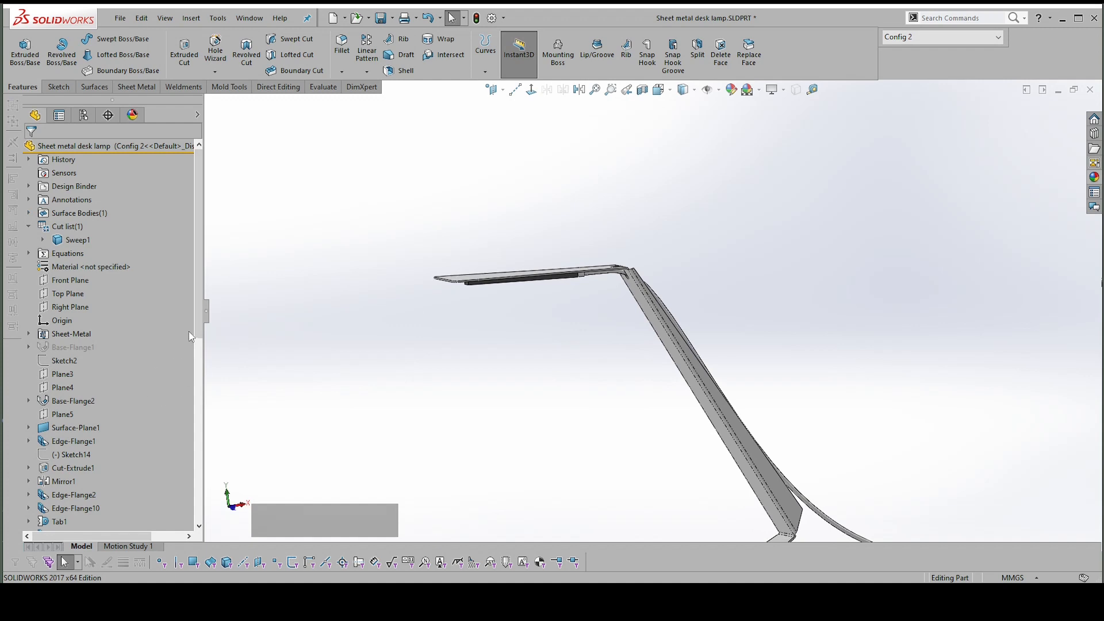
drag(199, 326, 199, 493)
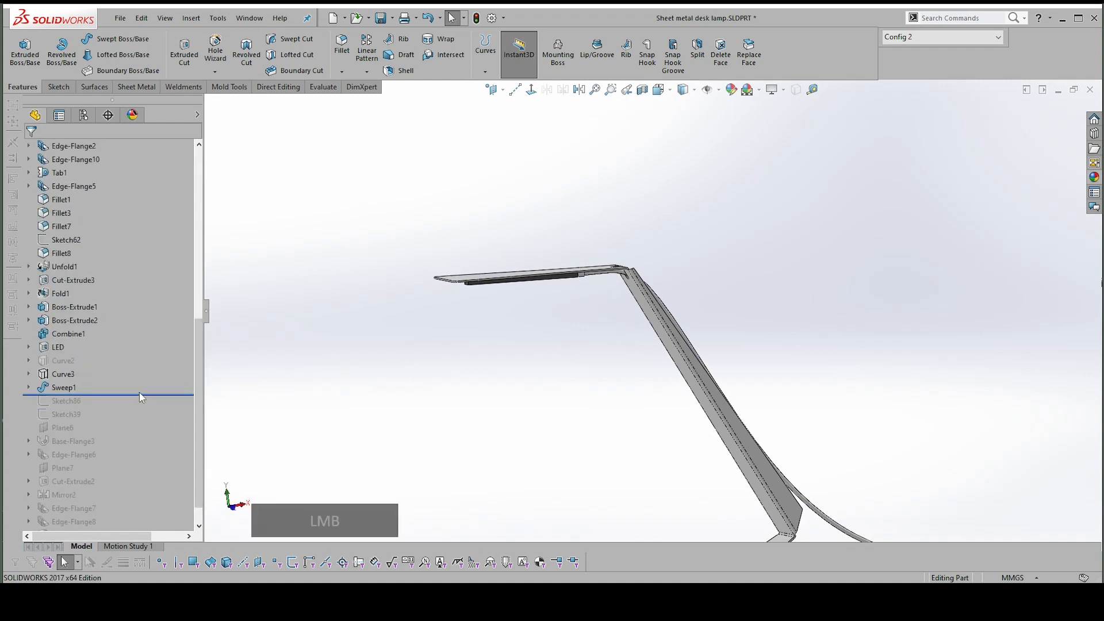
drag(141, 396, 128, 299)
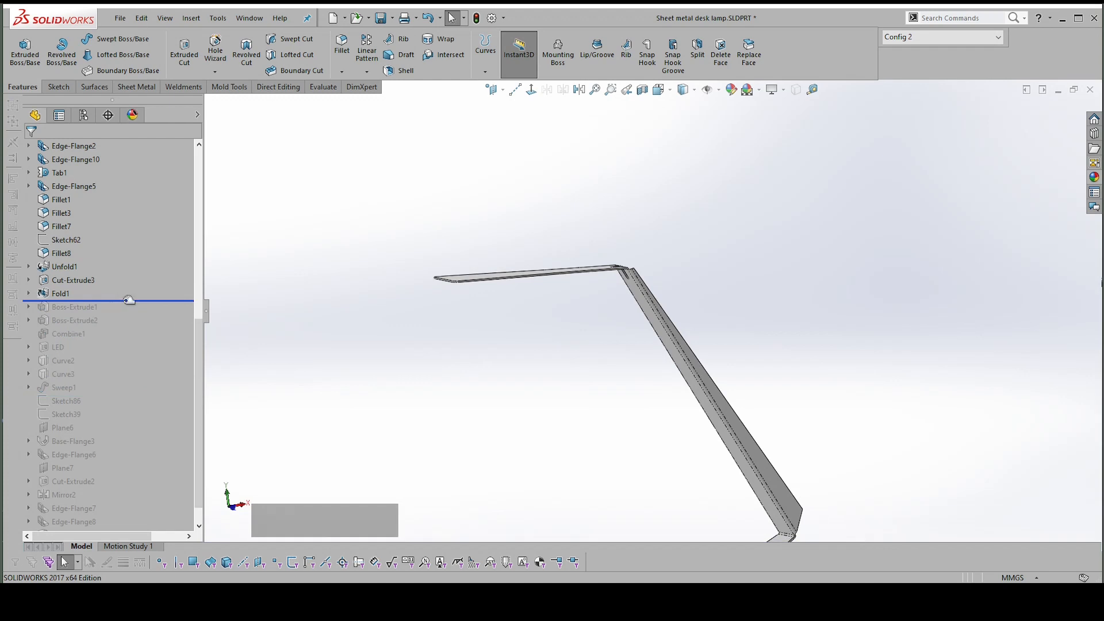
drag(131, 300, 129, 310)
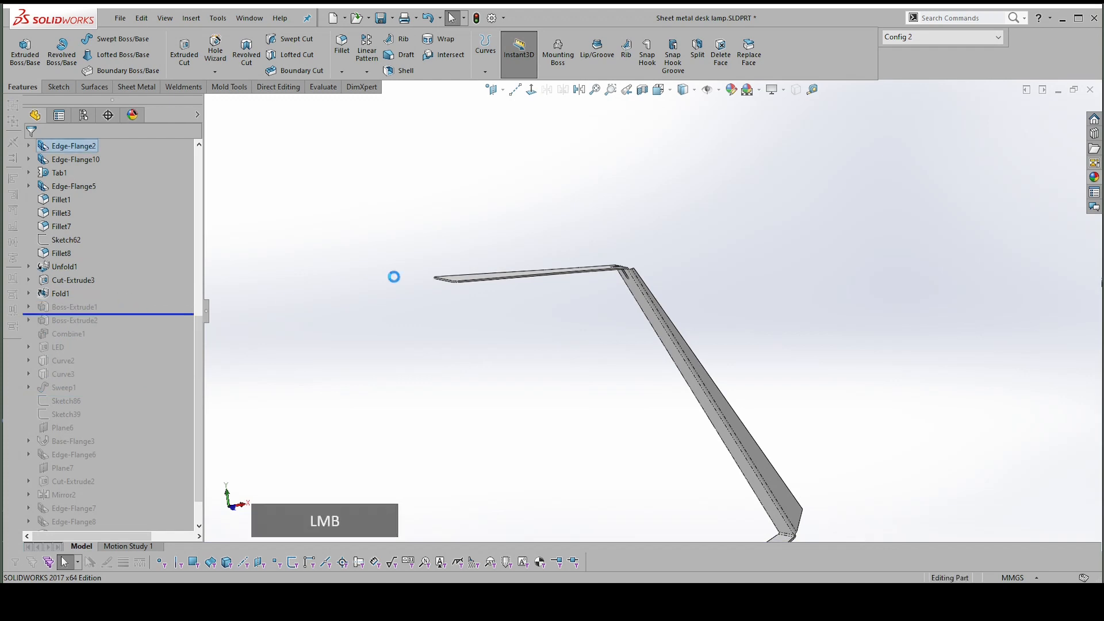
middle_drag(586, 291, 459, 281)
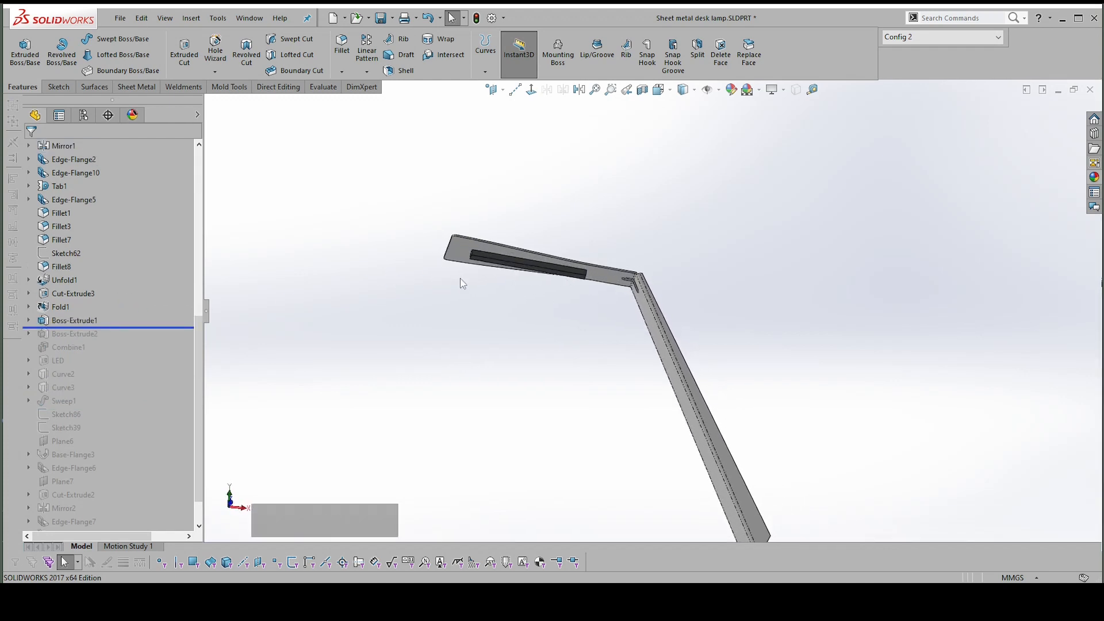
Open the sketch of Boss-Extrude1 for editing and view it normal to the sketch plane
right_click(88, 325)
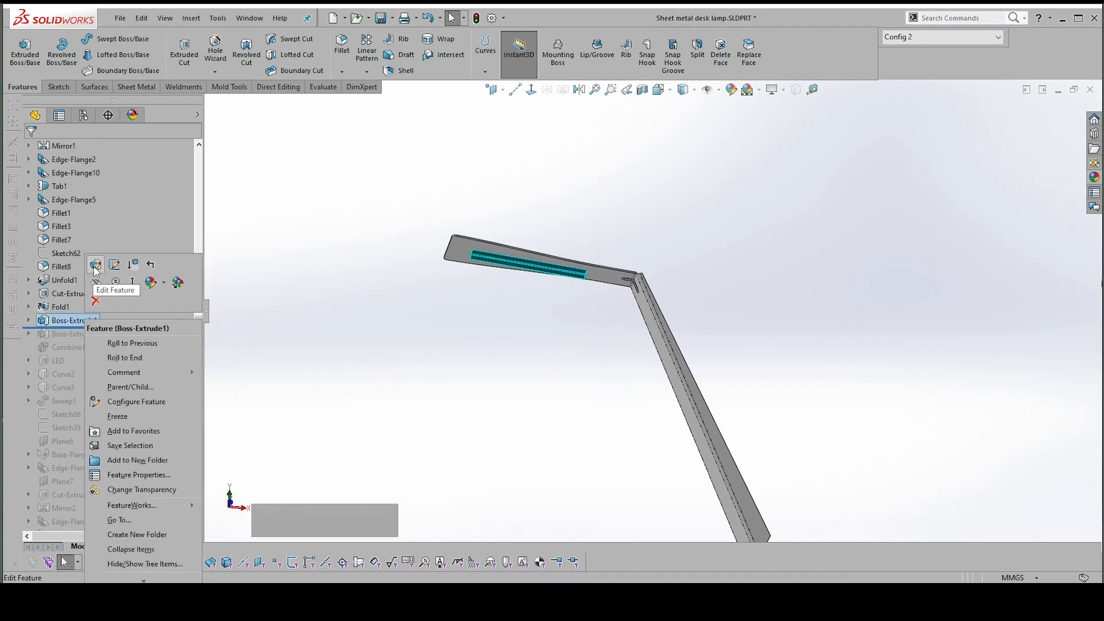
click(114, 265)
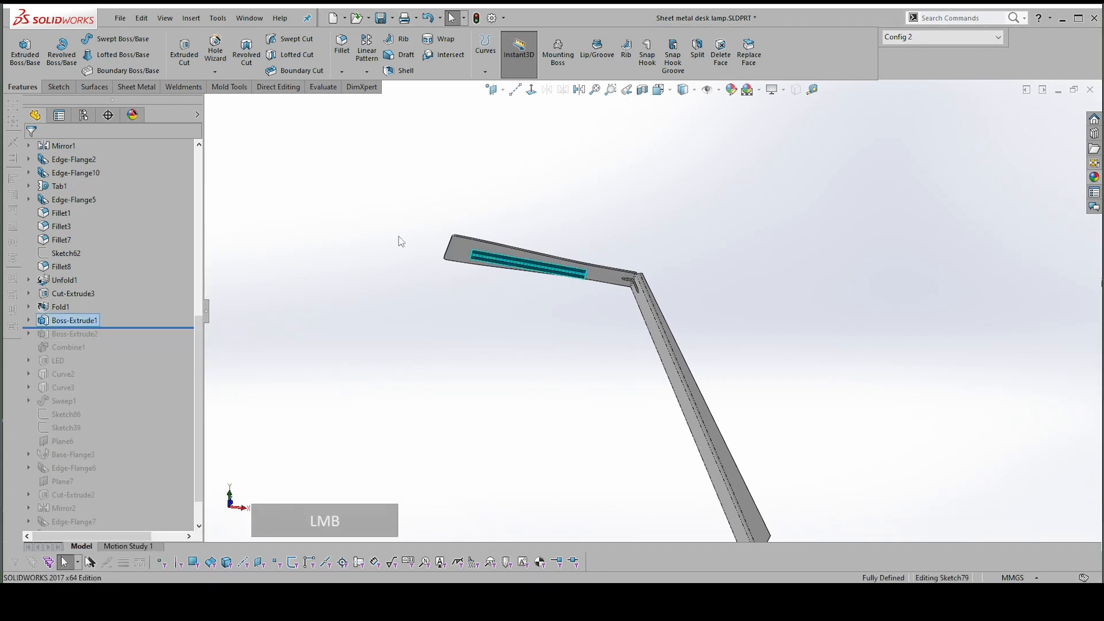
right_click(552, 200)
click(582, 176)
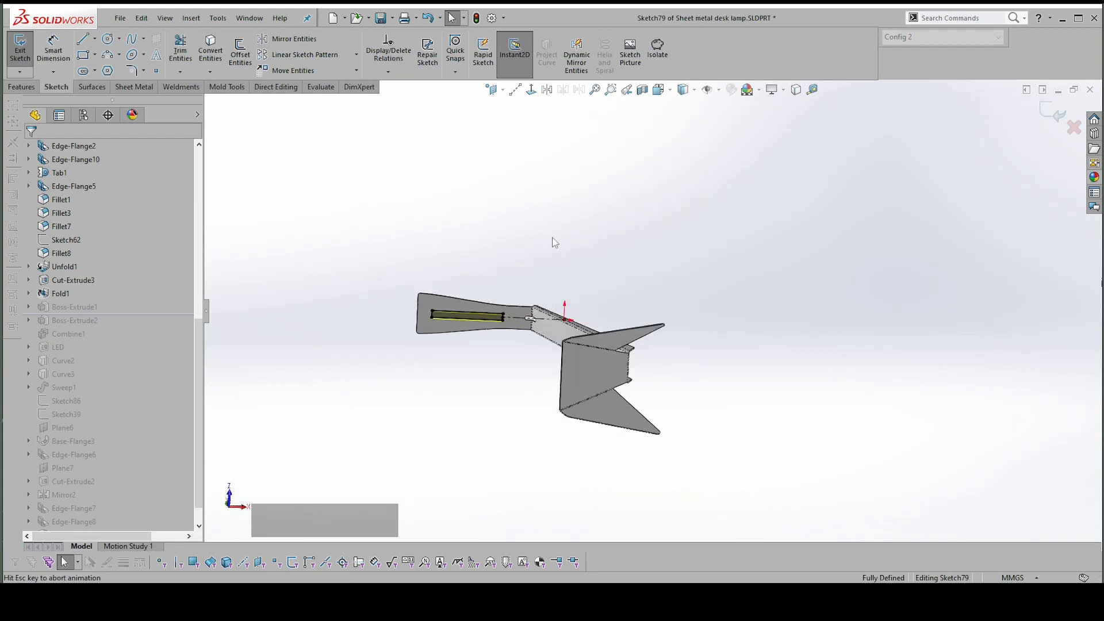
scroll(456, 310, up, 3)
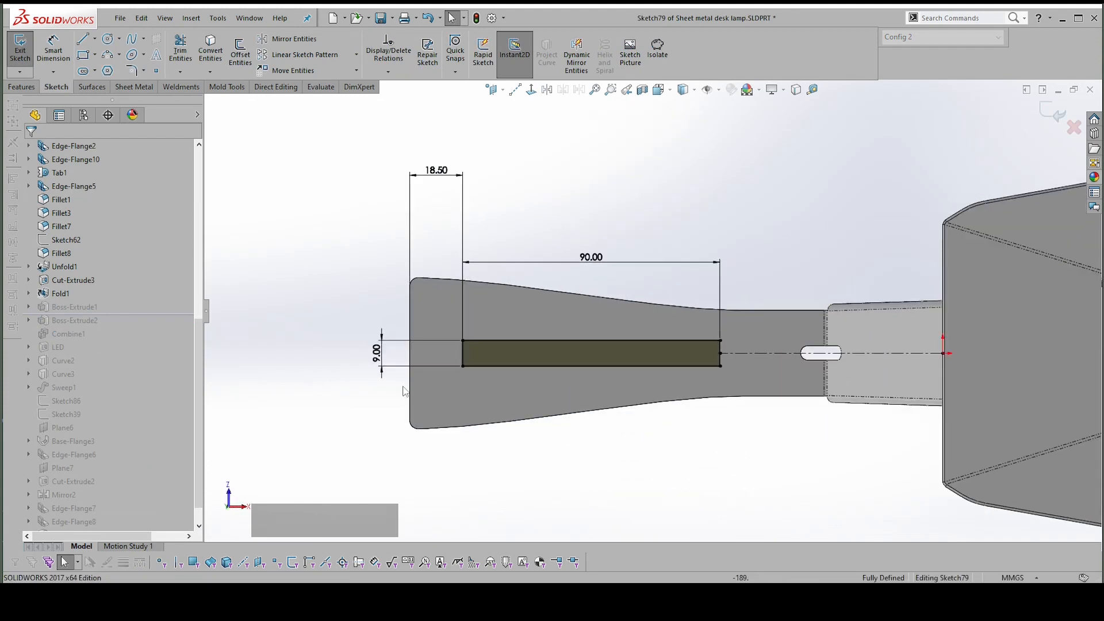
scroll(639, 293, up, 2)
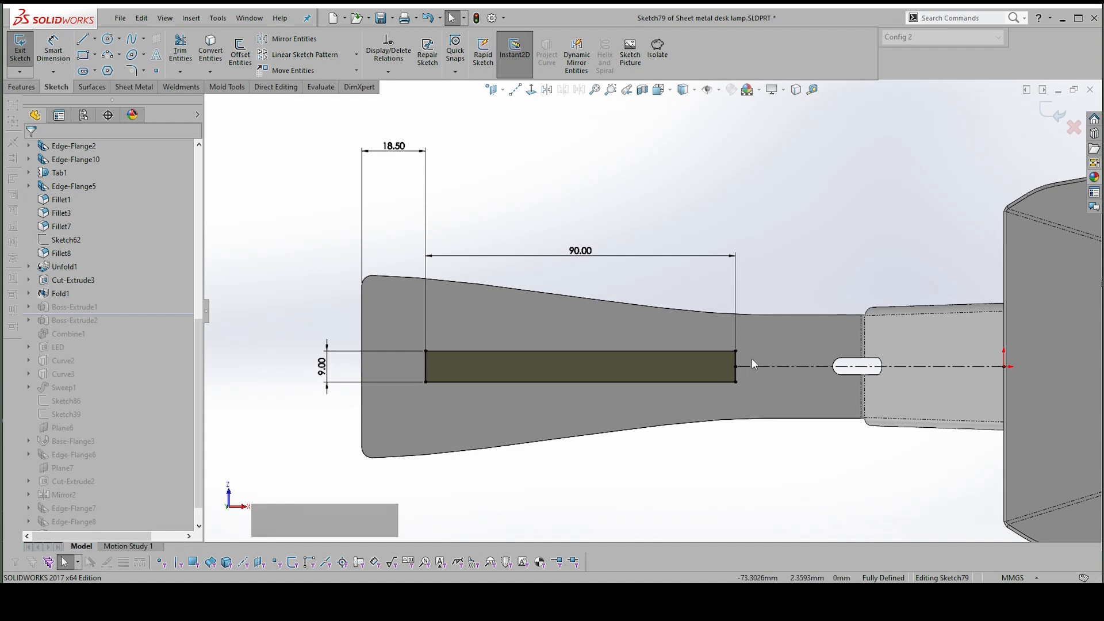
Inspect the construction line linking the rectangle to the origin, and exit the sketch
click(781, 366)
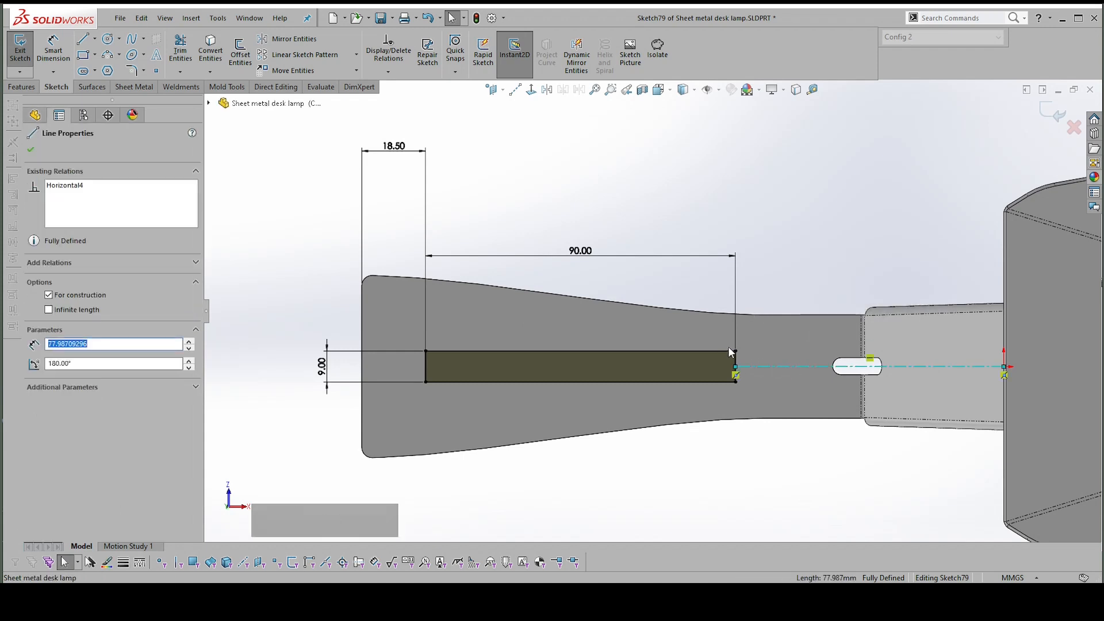
click(808, 213)
scroll(702, 233, up, 2)
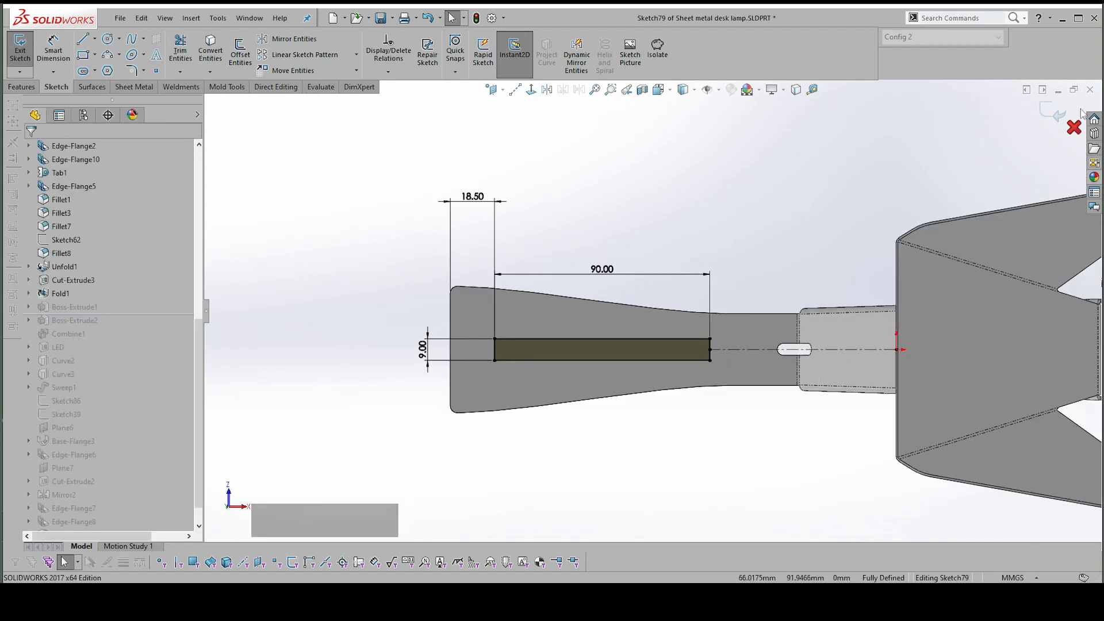
click(1046, 114)
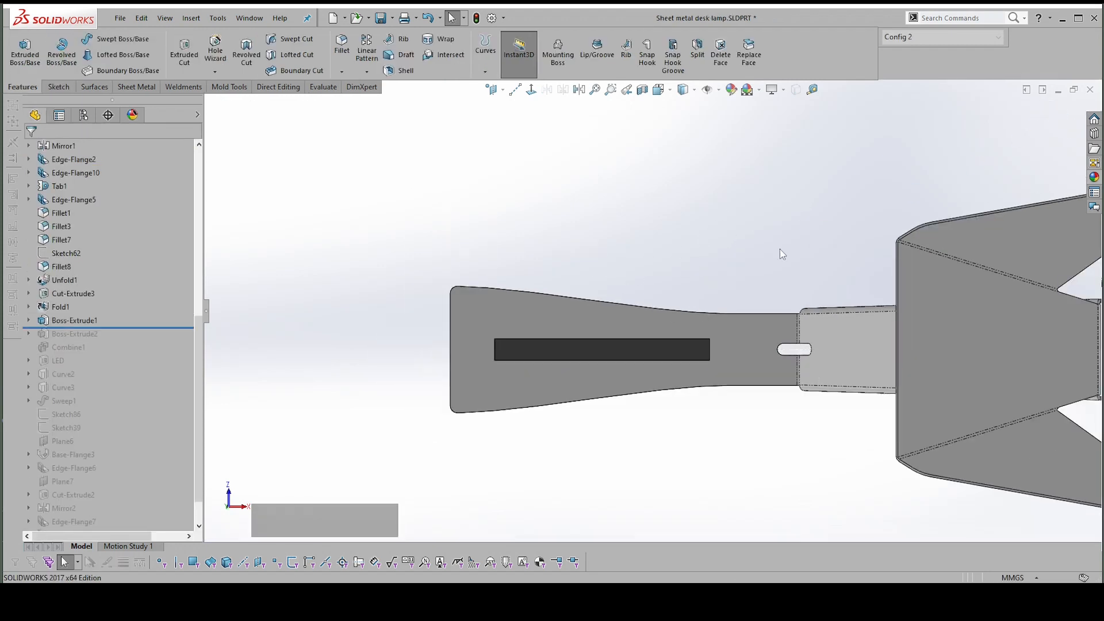
Review the extrude settings of Boss-Extrude1, including the Merge result option, and accept them with Merge result cleared
right_click(82, 326)
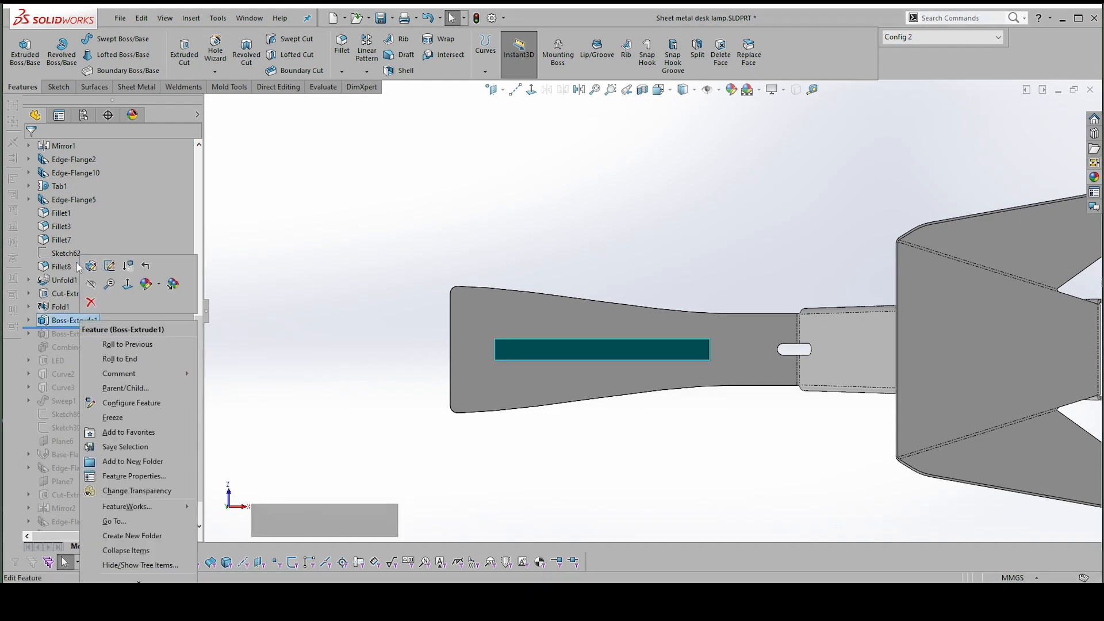
click(95, 272)
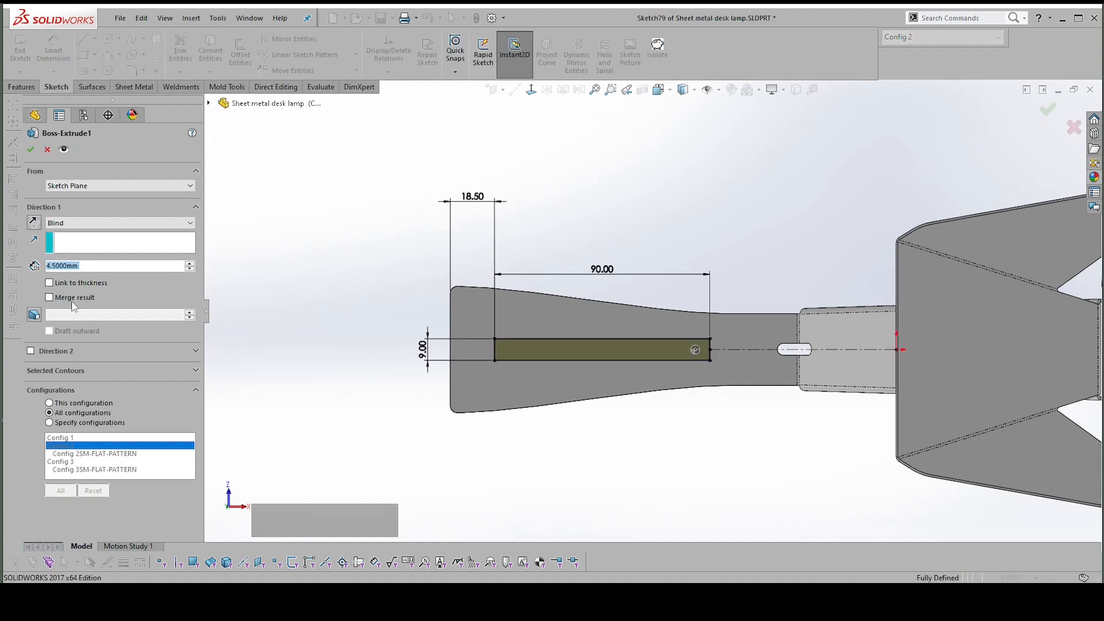
click(50, 298)
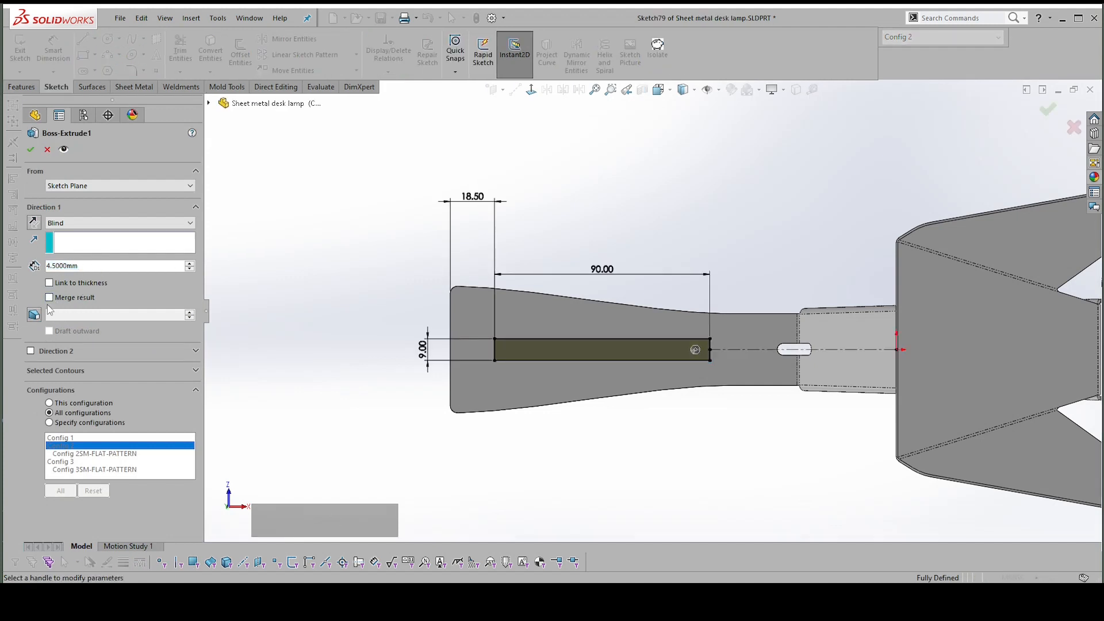
click(32, 150)
Highlight the Fold1 and Boss-Extrude1 bodies in the cut list one after the other, and clear the selection
scroll(67, 197, up, 5)
scroll(67, 197, up, 3)
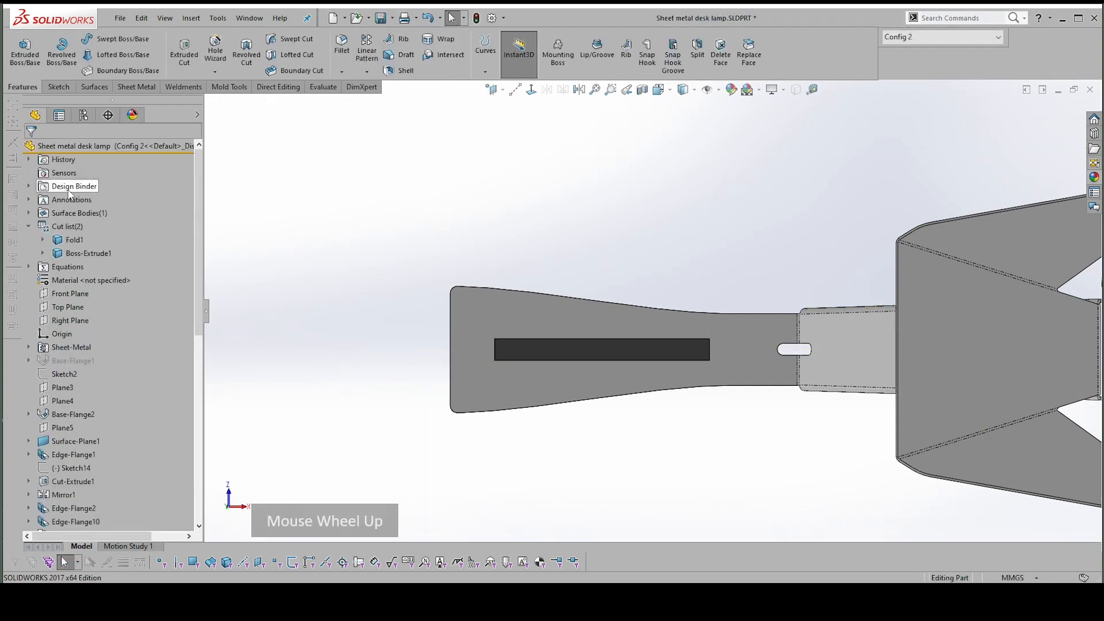
click(73, 242)
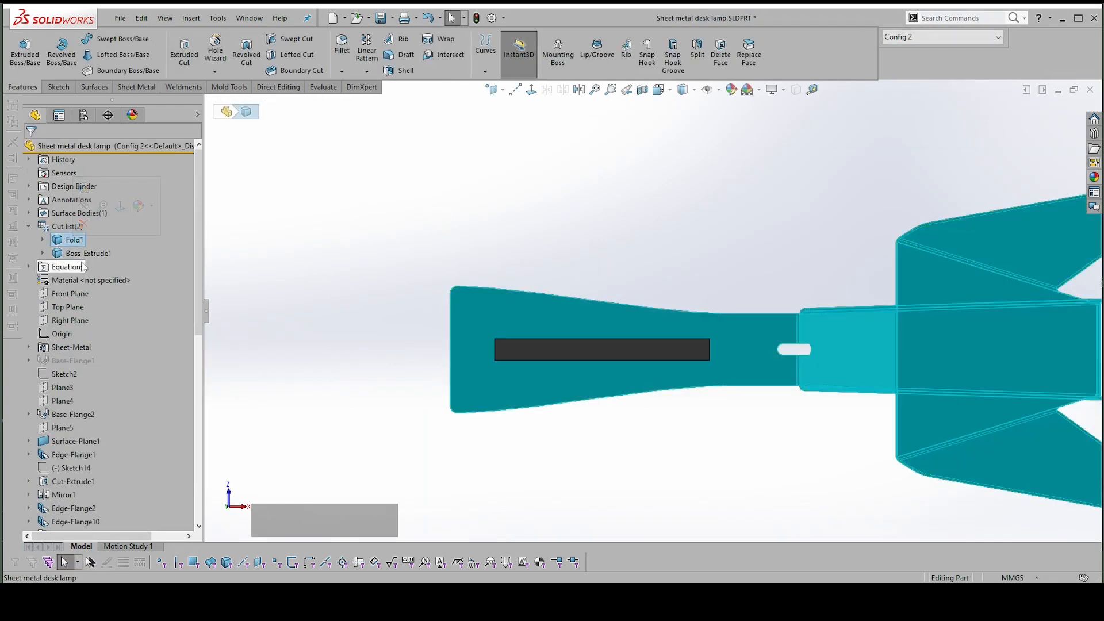
click(83, 253)
click(315, 287)
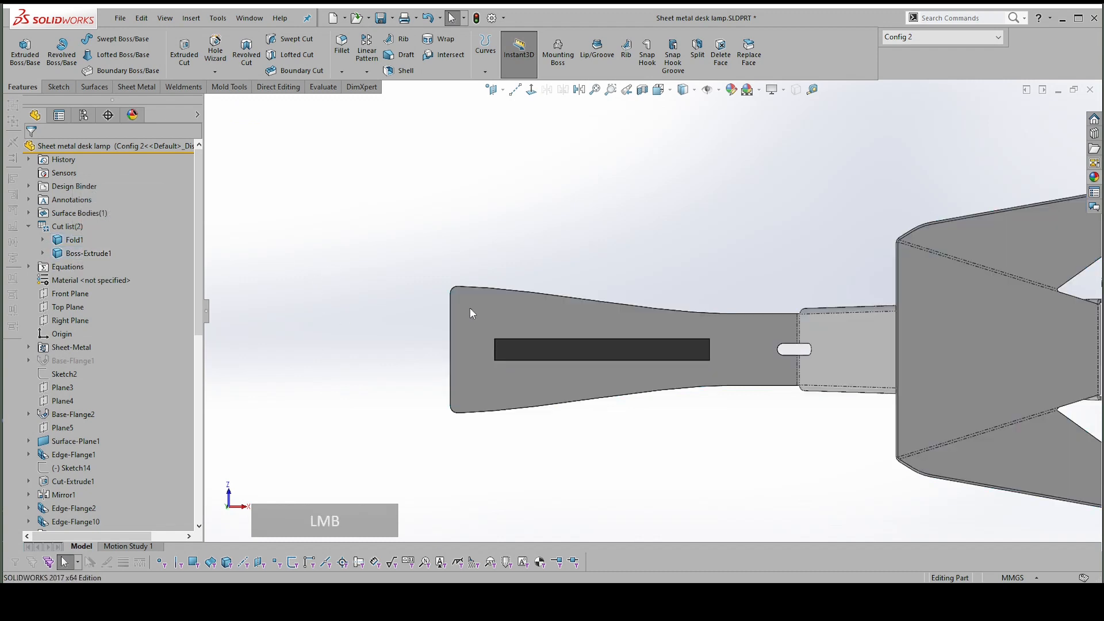
Roll the model forward to just after Boss-Extrude2, the small extrusion at the end of the block
scroll(535, 342, down, 2)
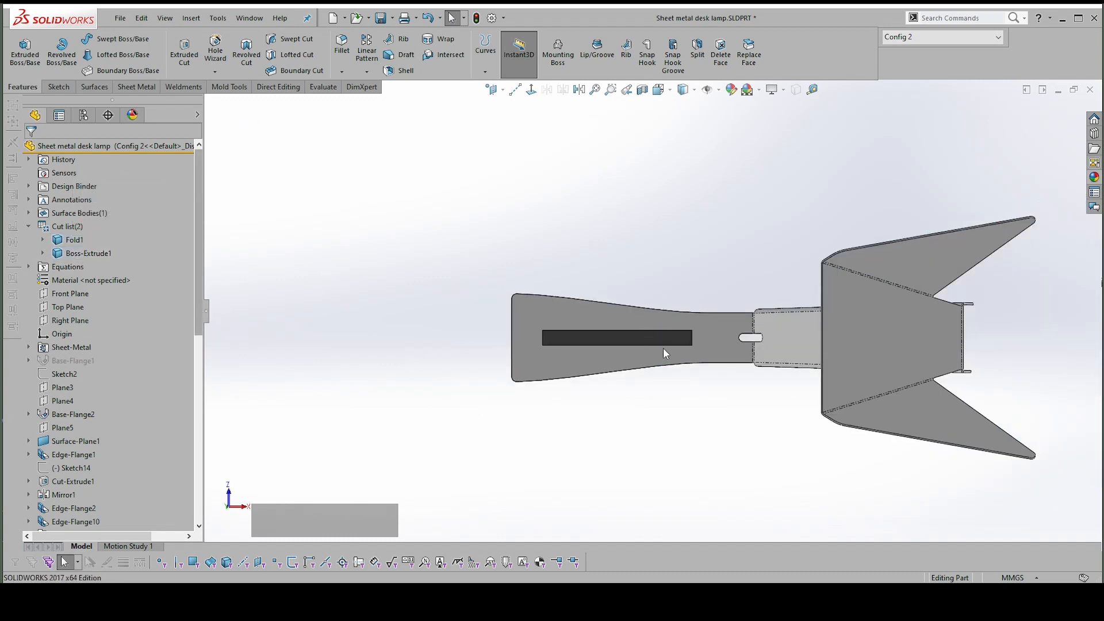
middle_drag(666, 353, 683, 238)
click(689, 256)
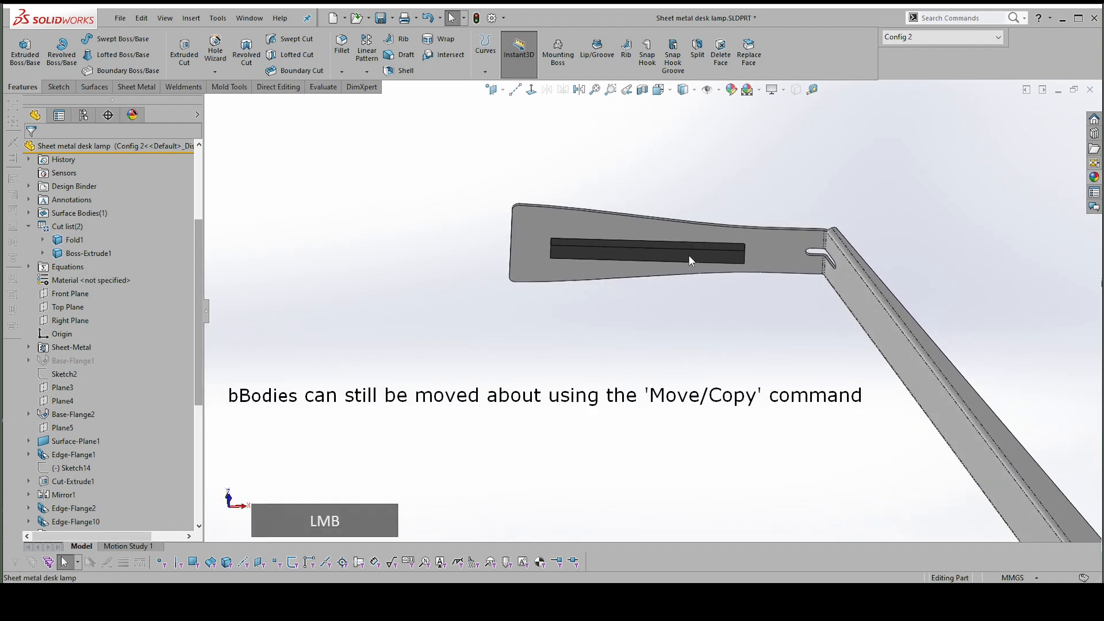
click(639, 308)
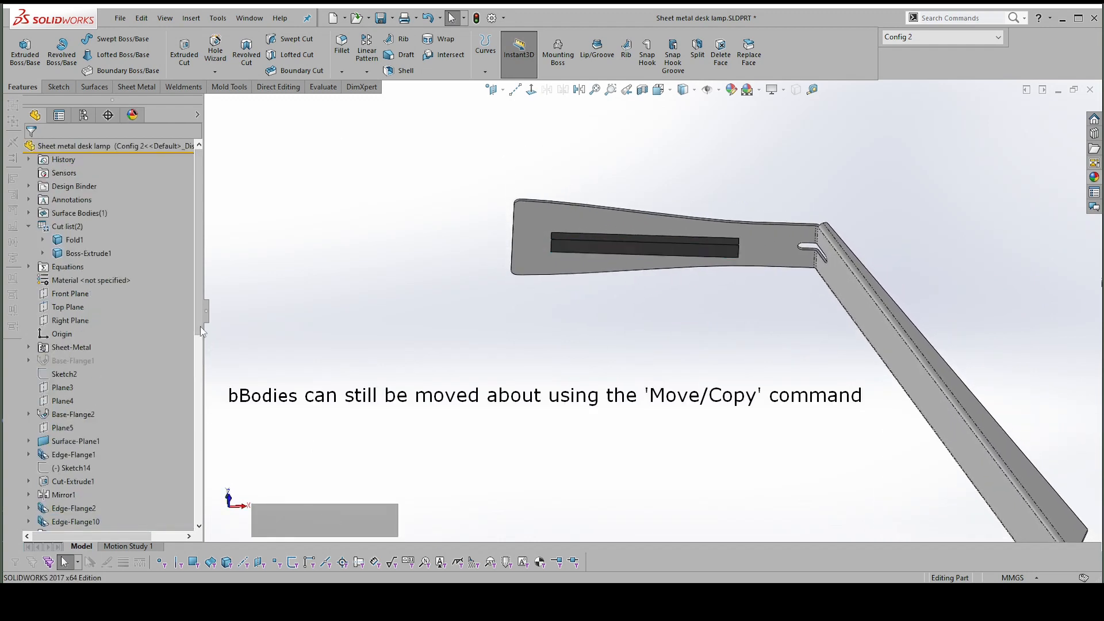
mouse_move(200, 326)
mouse_down()
mouse_move(208, 437)
mouse_move(164, 460)
mouse_up()
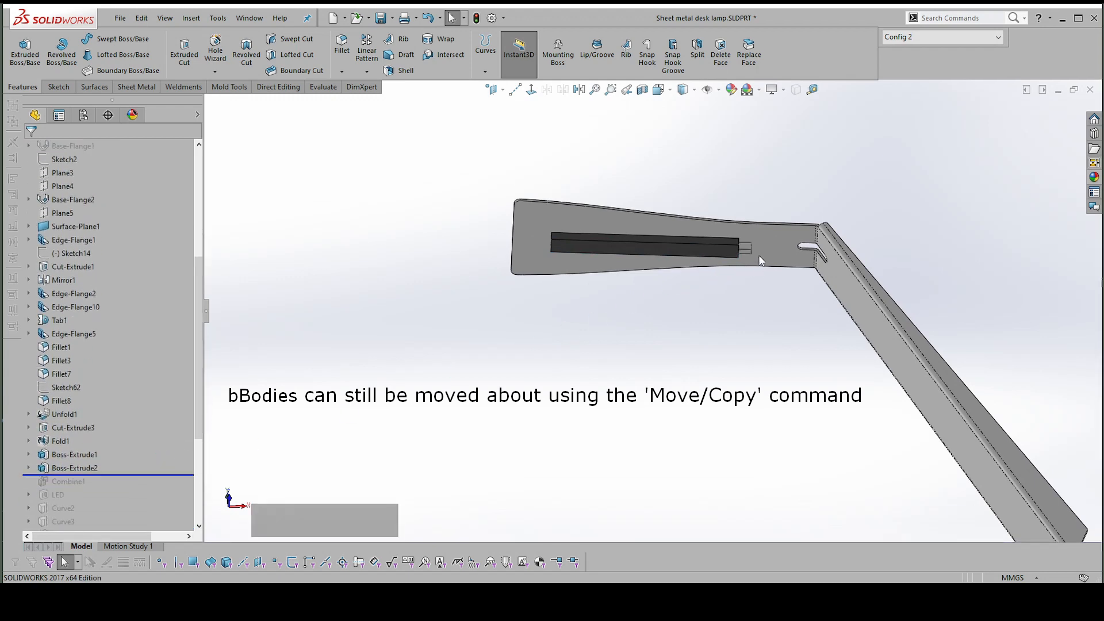
Open the sketch under Boss-Extrude2 for editing and view it normal to the sketch plane
scroll(751, 257, up, 2)
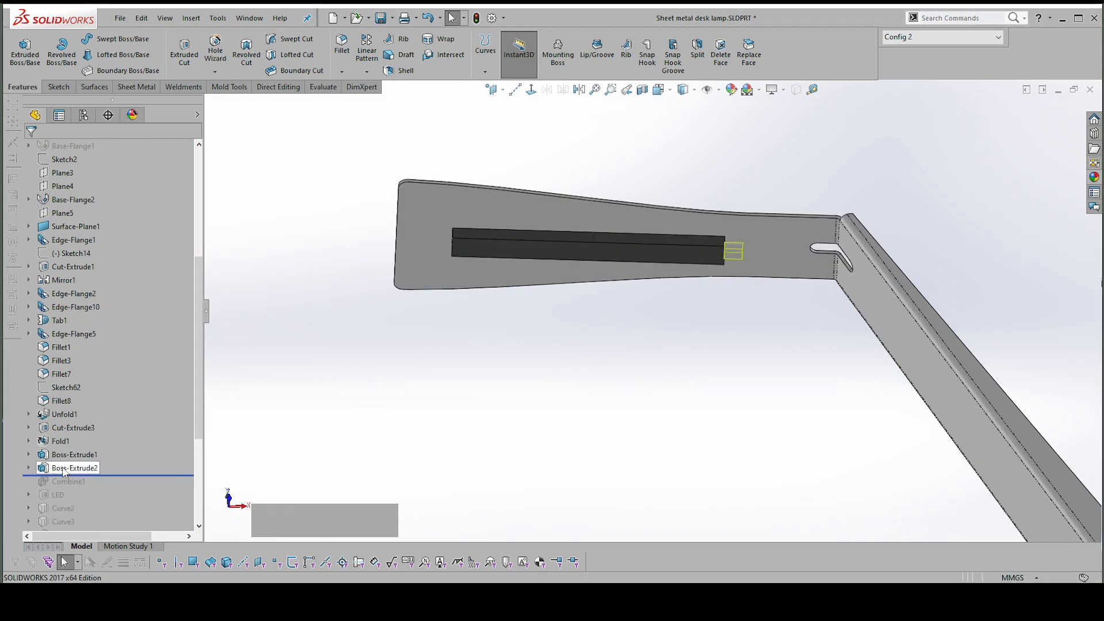
click(29, 468)
click(63, 482)
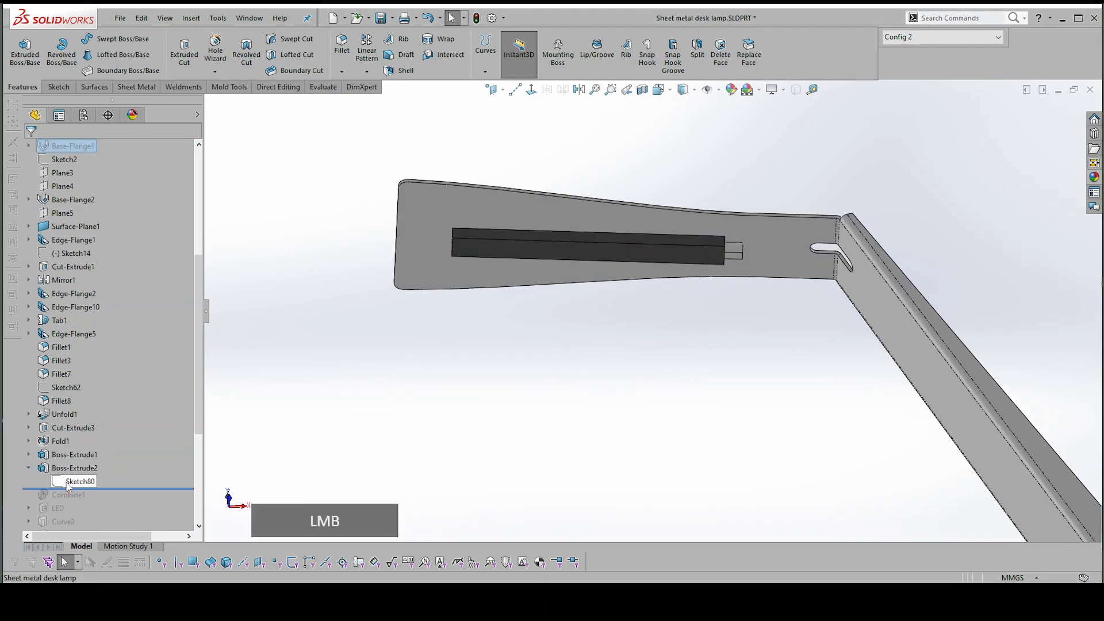
click(75, 429)
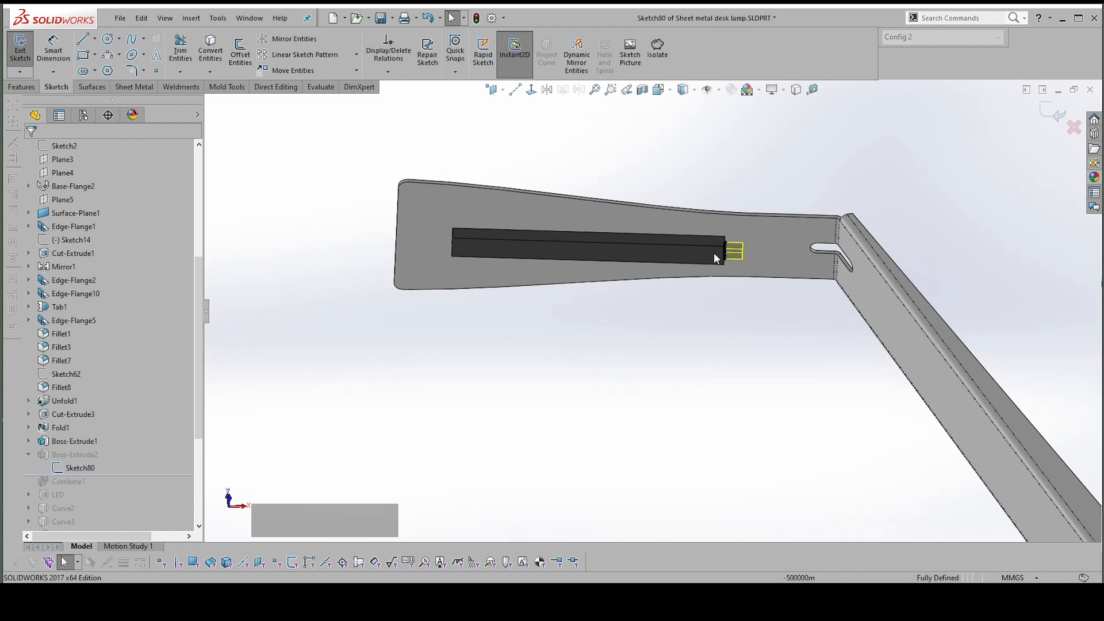
right_click(734, 203)
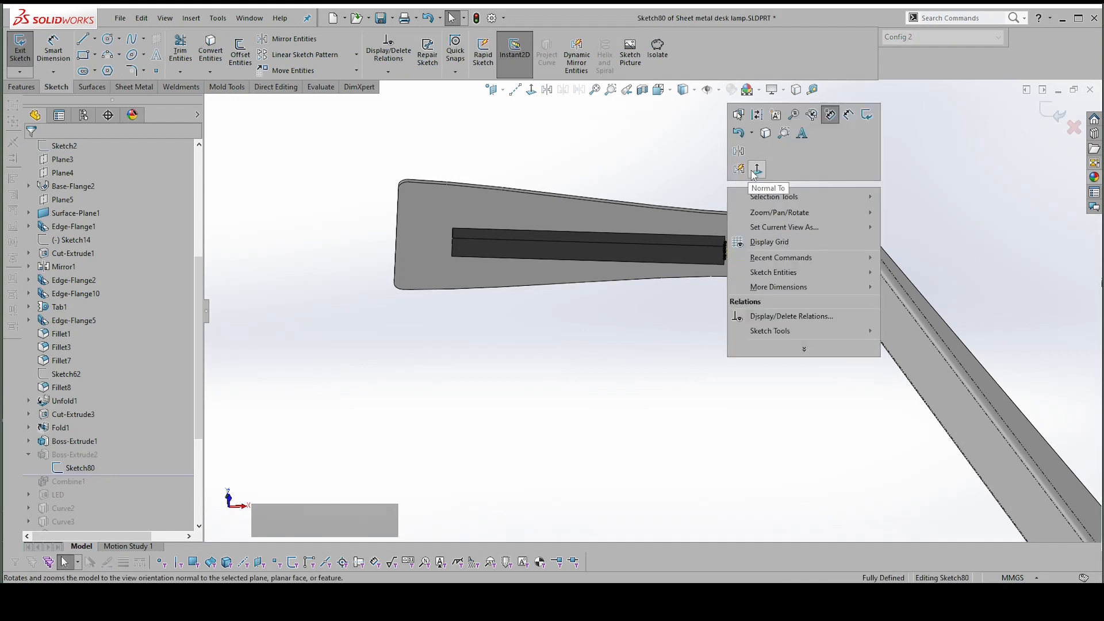
click(757, 170)
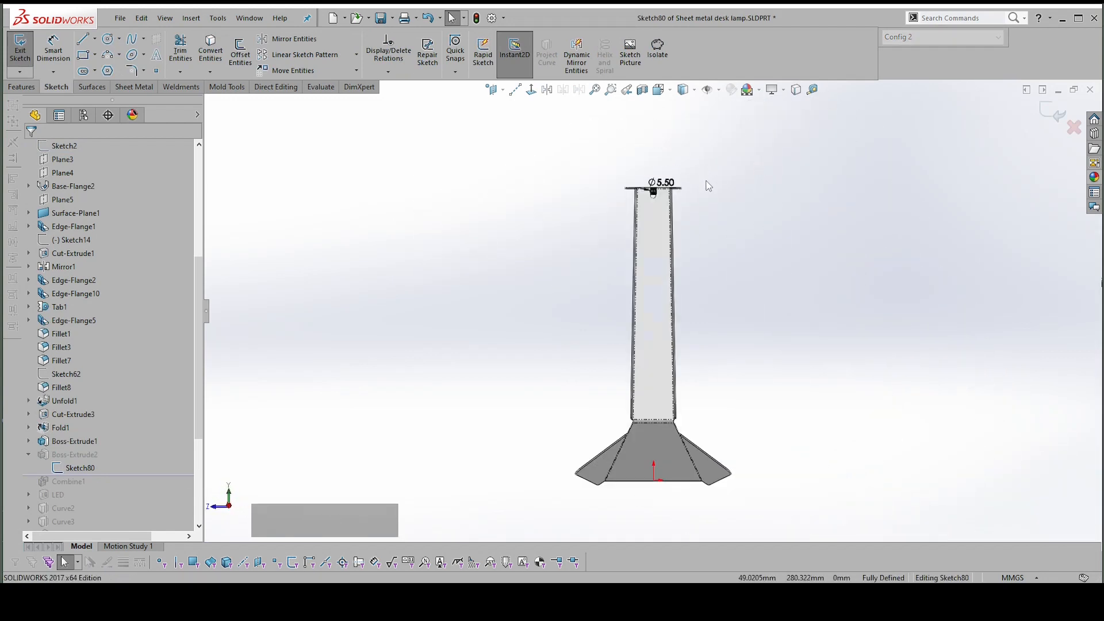
Switch the display to Wireframe to examine the flattened circle sketch against the end of the LED block
scroll(709, 186, up, 10)
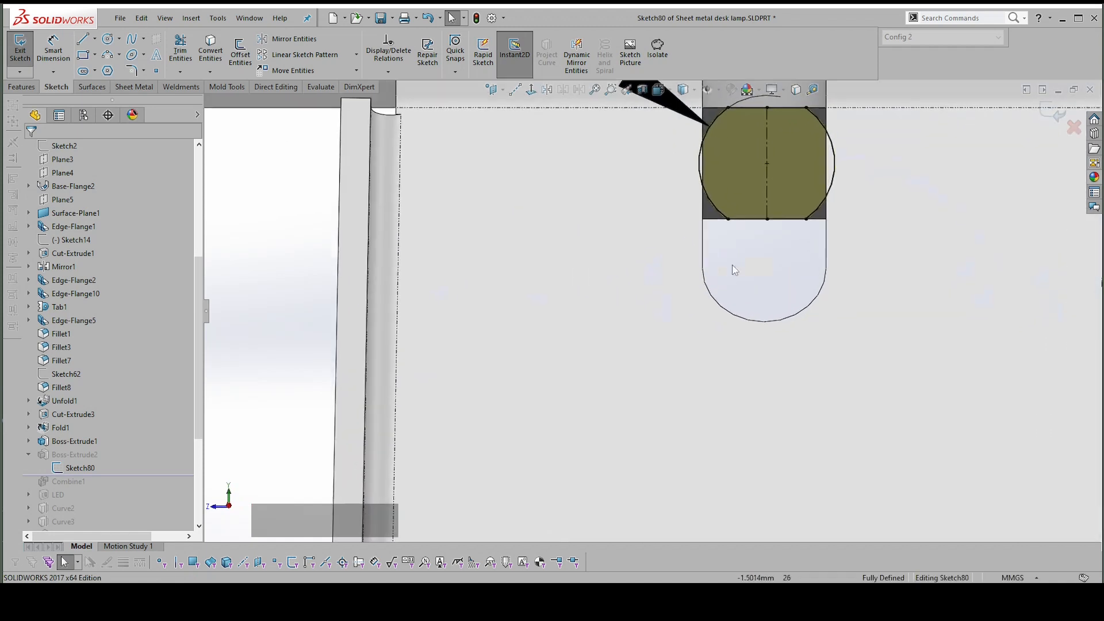
scroll(734, 265, up, 1)
ctrl+middle_drag(798, 200, 683, 261)
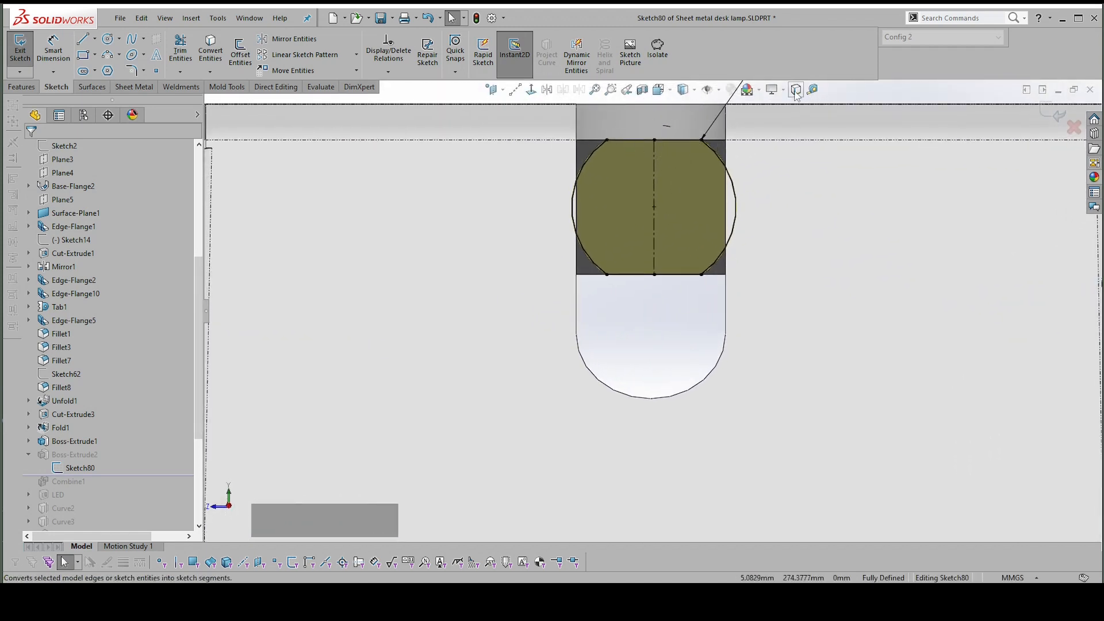
click(684, 90)
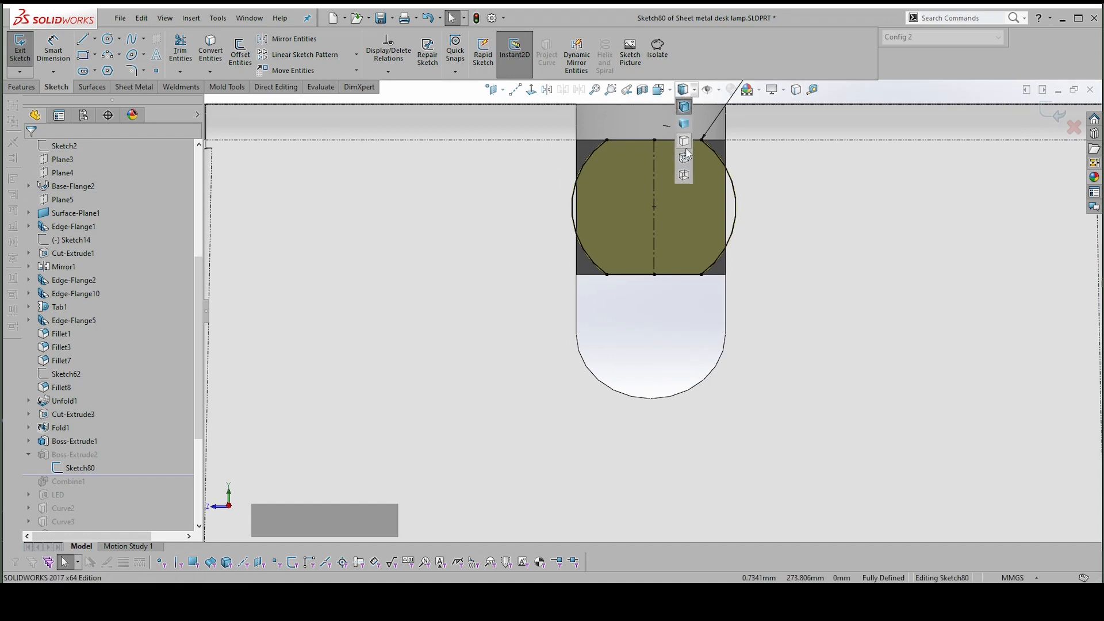
click(685, 173)
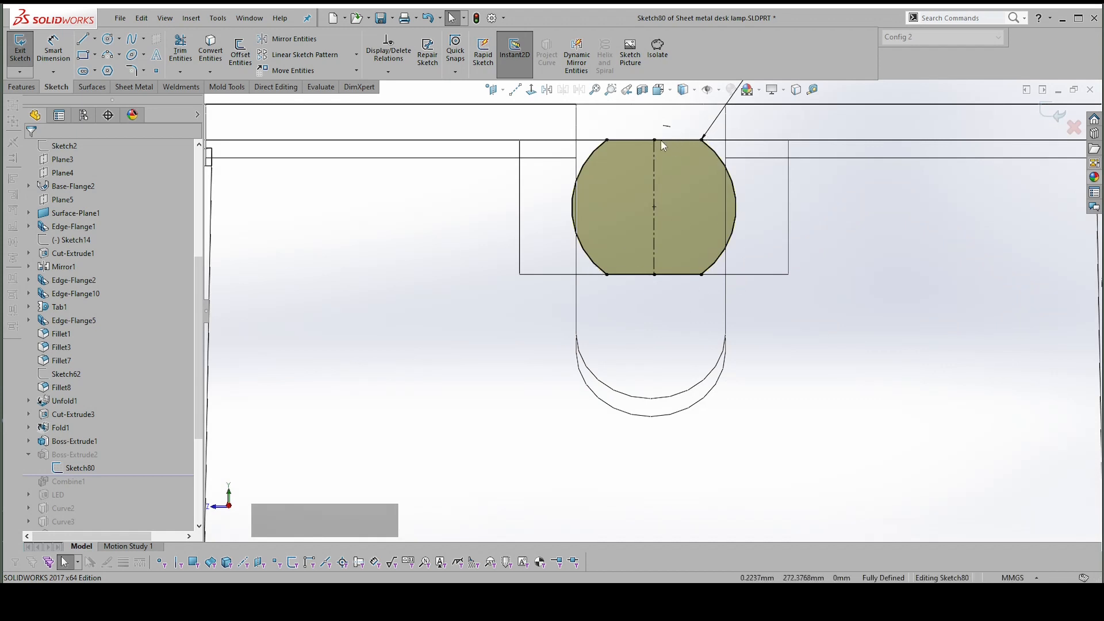
scroll(657, 141, down, 4)
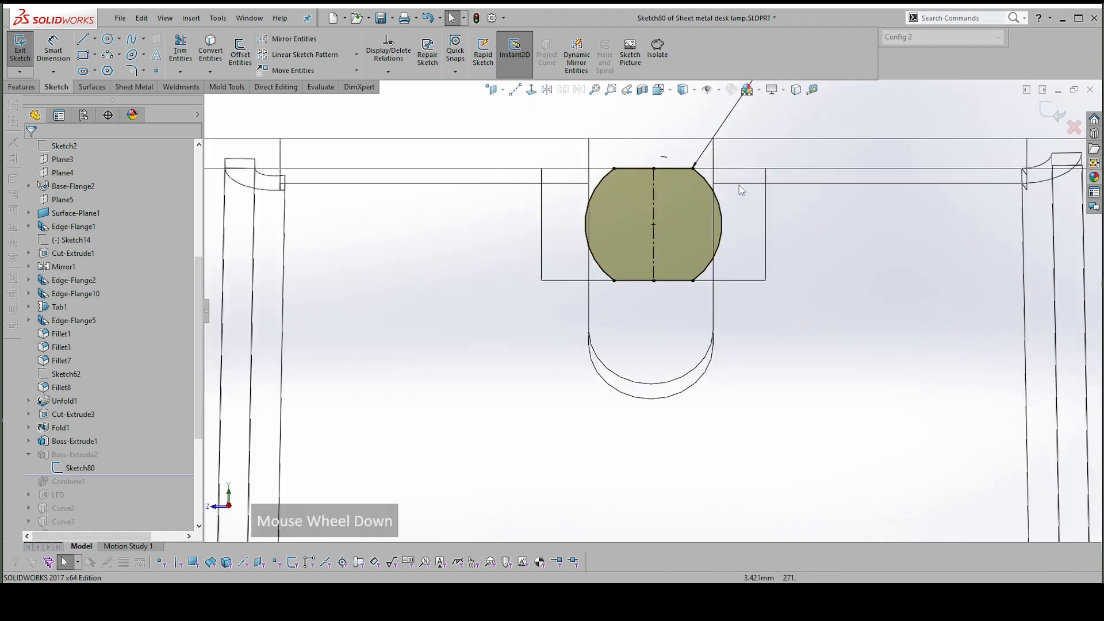
Exit the sketch and restore the Shaded With Edges display
click(1058, 114)
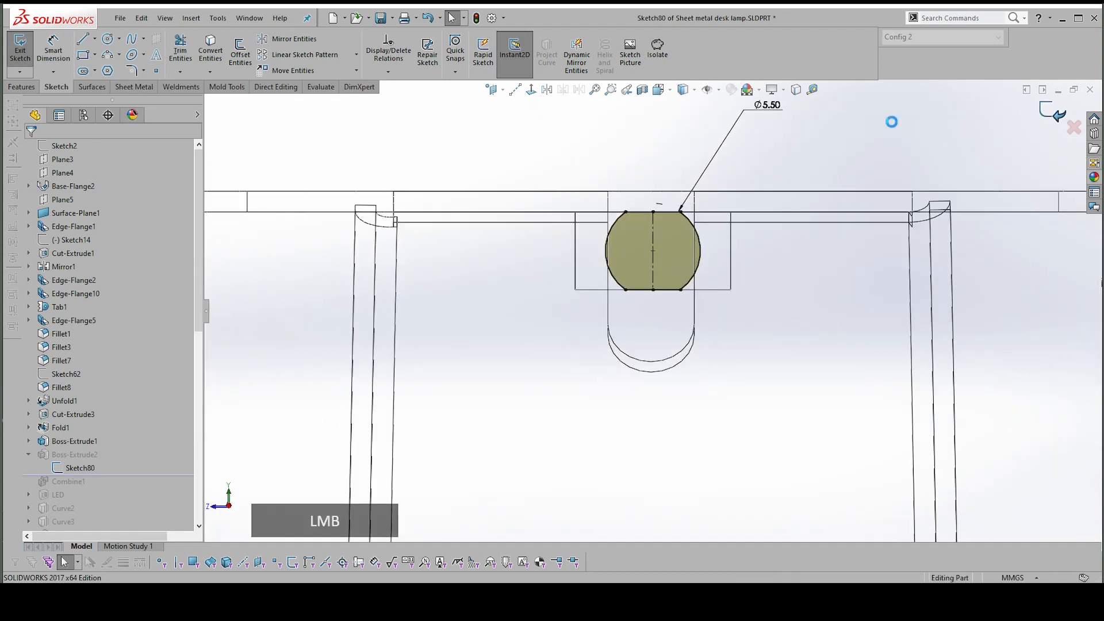
click(684, 91)
click(682, 107)
scroll(515, 305, down, 1)
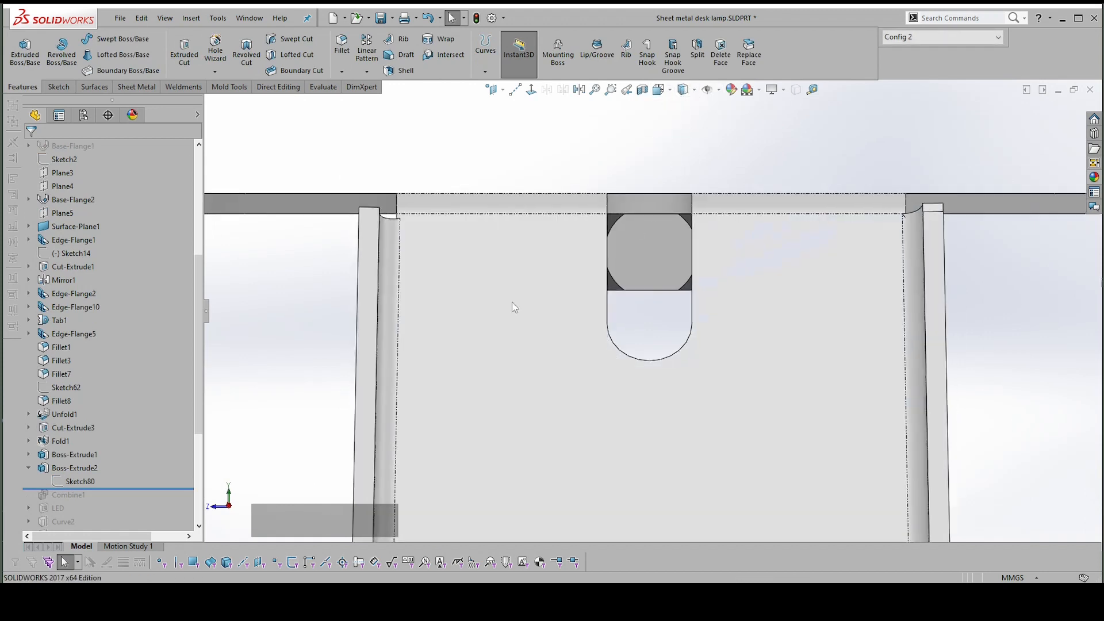
Enable Merge result for Boss-Extrude2, accept it, and check the effect on the bodies in the cut list
click(88, 469)
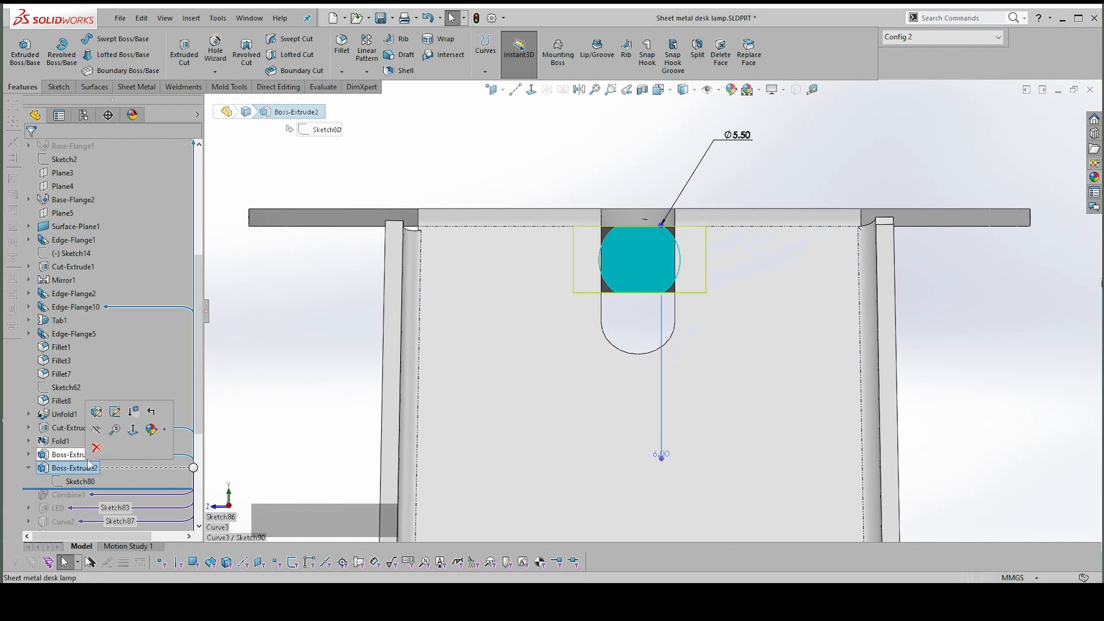
click(99, 413)
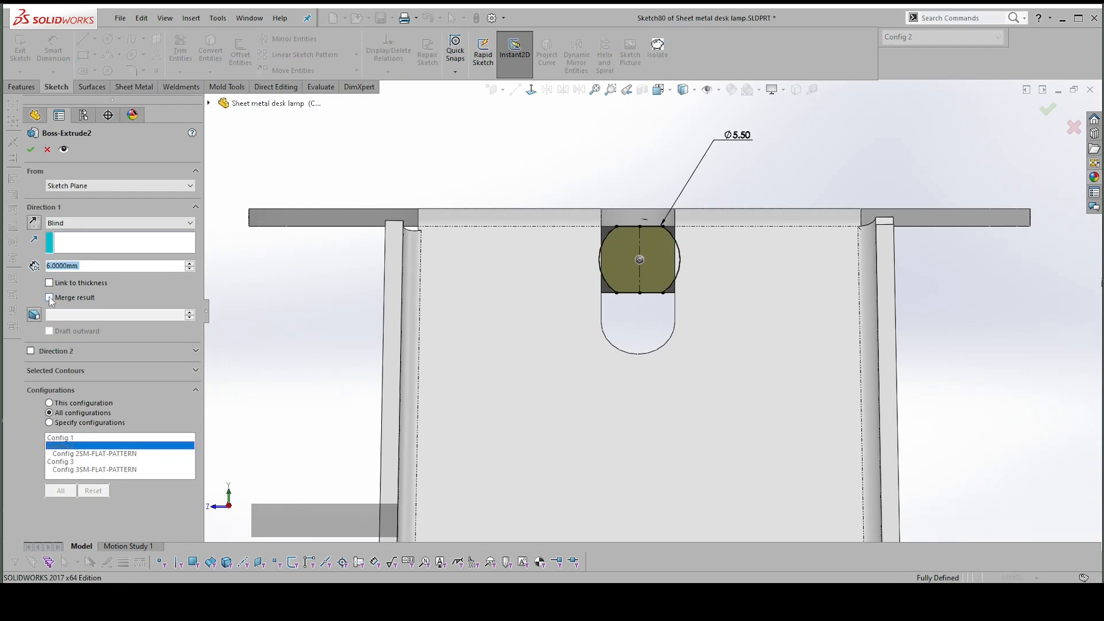
click(49, 298)
click(28, 151)
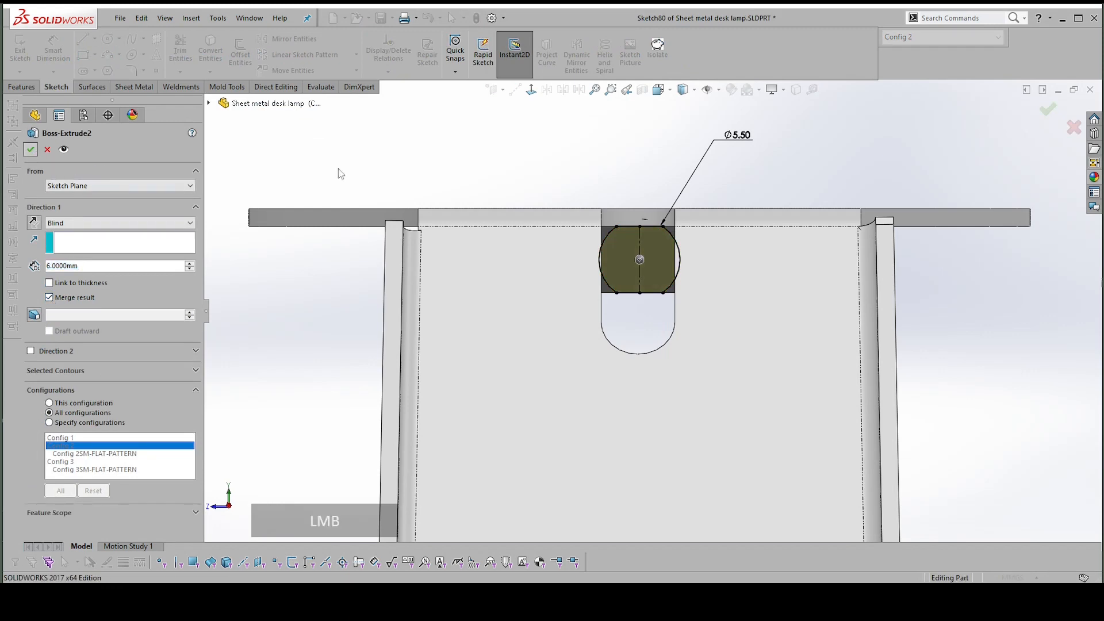
drag(202, 277, 215, 180)
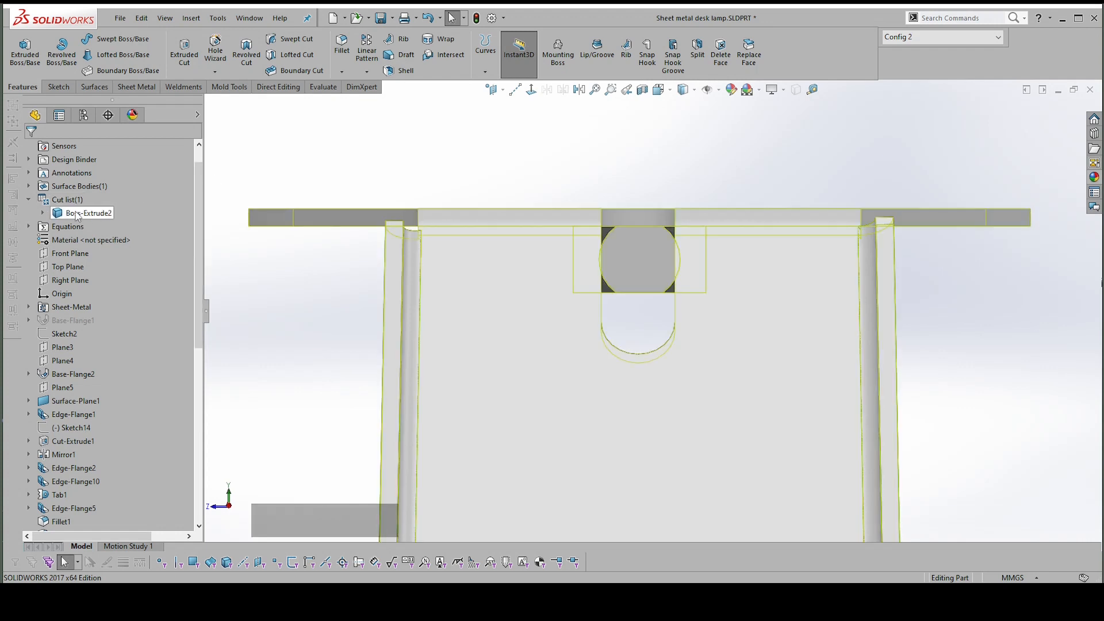
scroll(78, 214, down, 8)
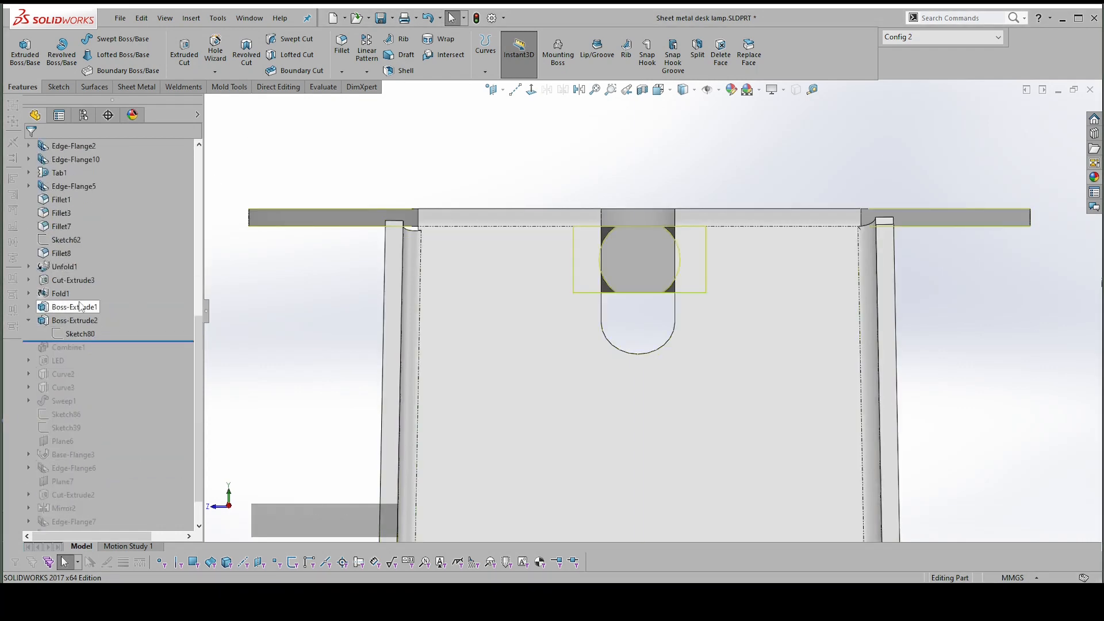
Clear Merge result for Boss-Extrude2 and accept the feature
click(81, 325)
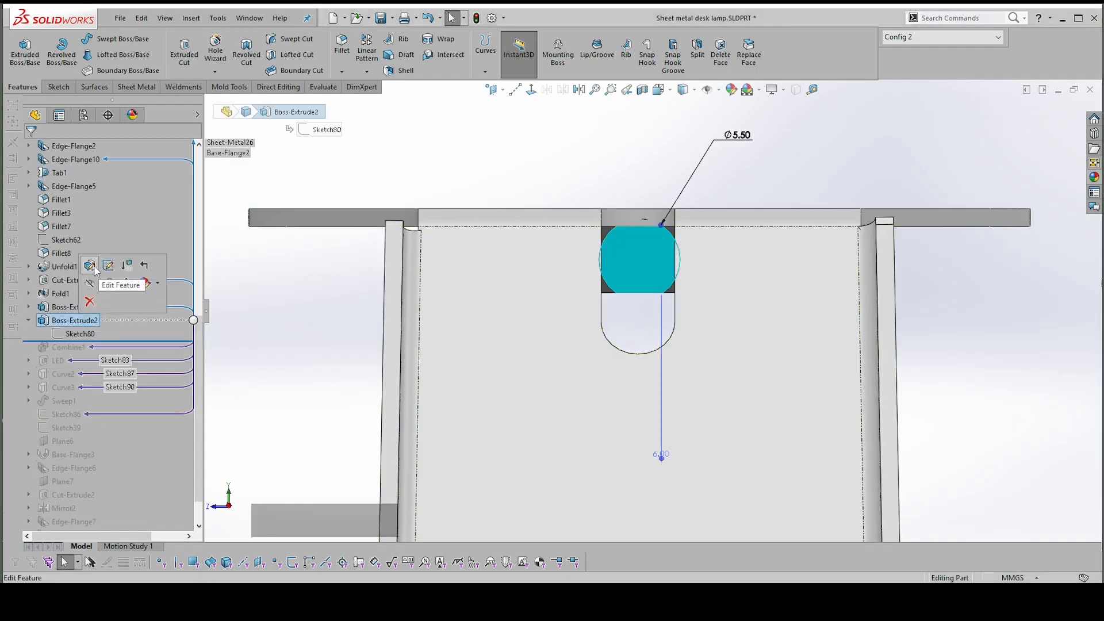
click(90, 284)
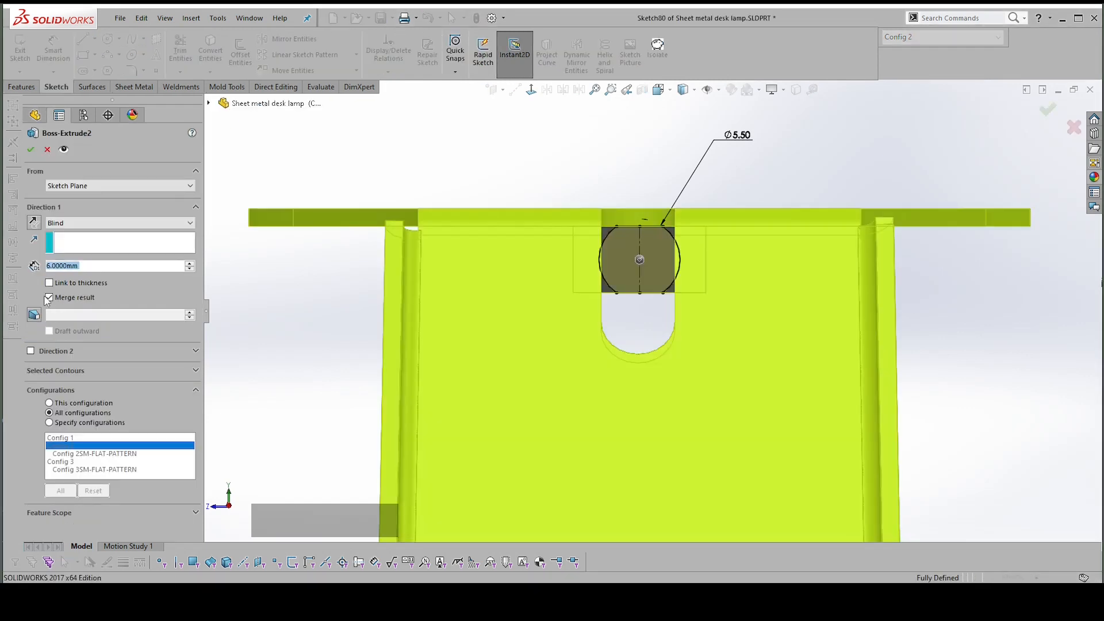
click(49, 298)
click(30, 149)
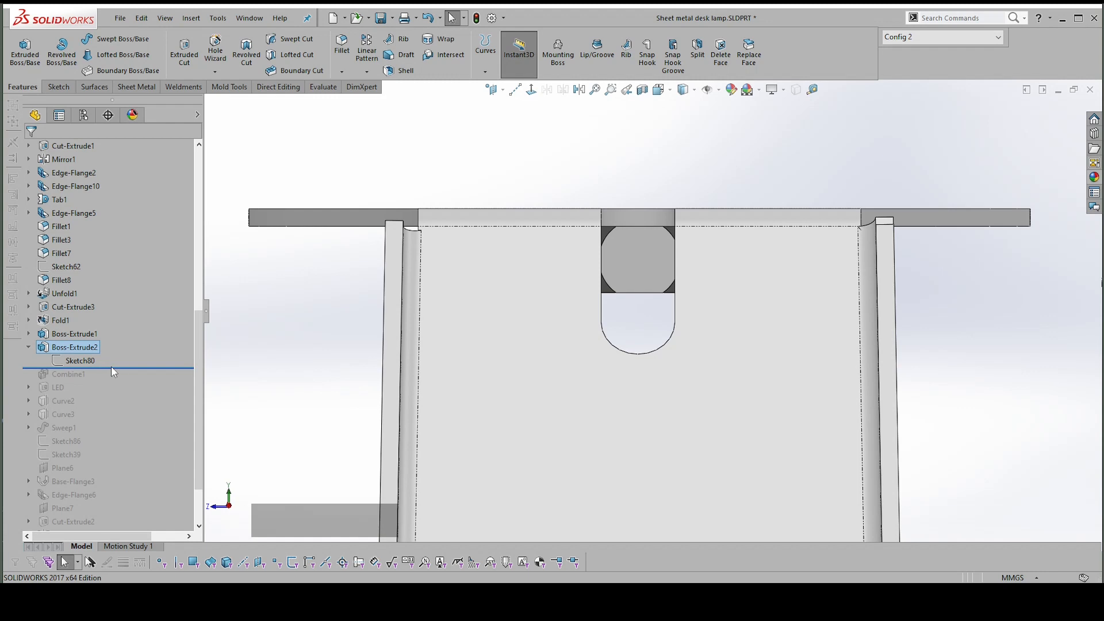
Roll the model forward past Combine1 and review its Add operation on Boss-Extrude1 and Boss-Extrude2, accepting the settings
drag(119, 368, 98, 381)
click(63, 365)
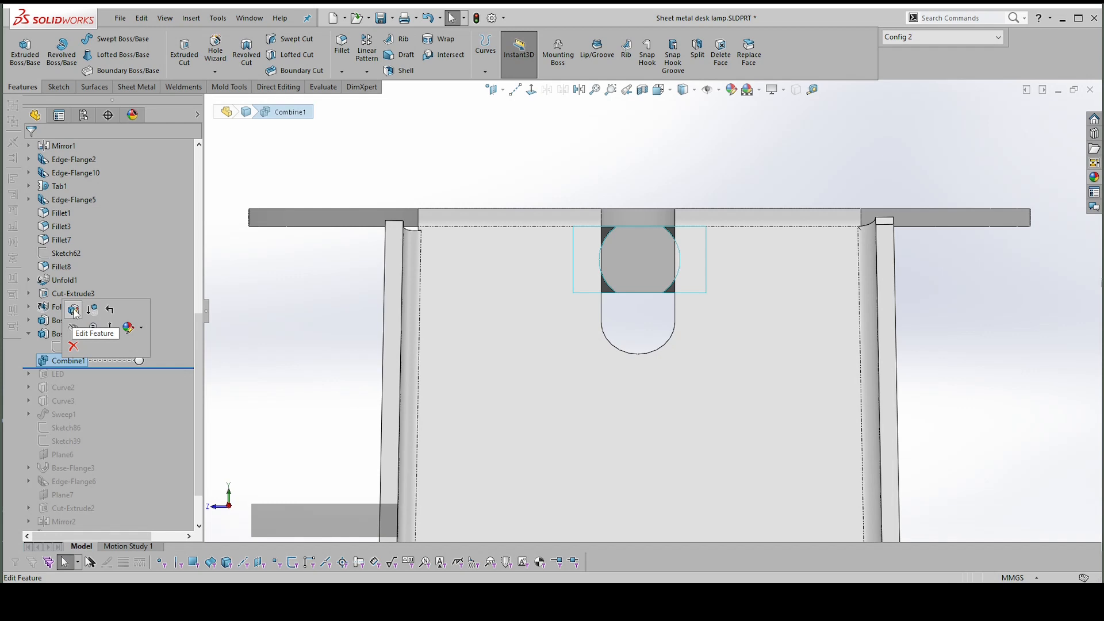
click(73, 311)
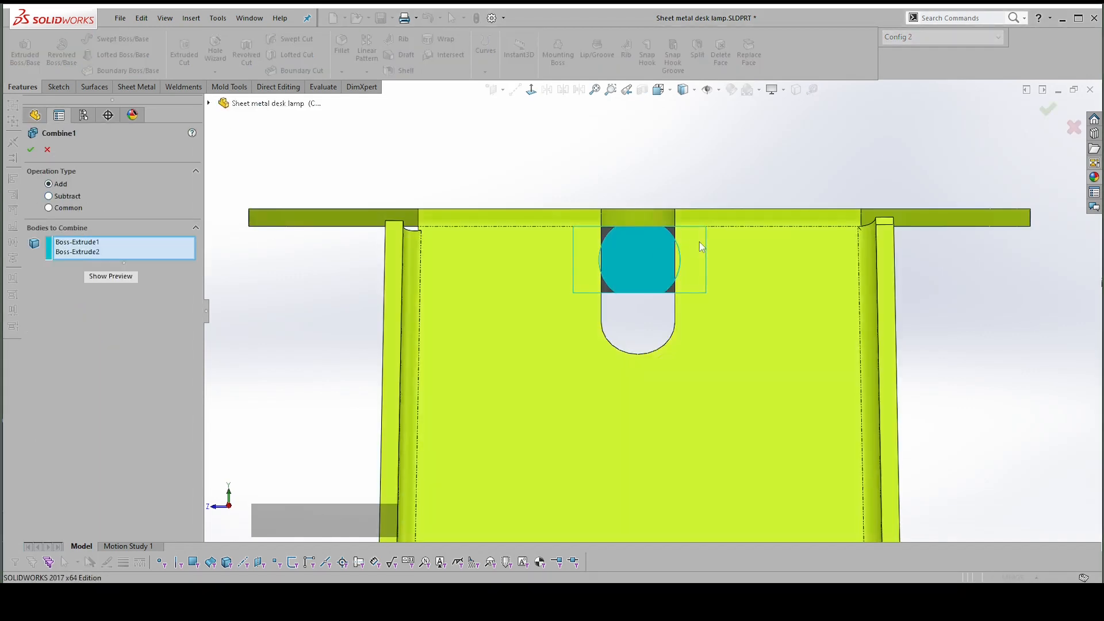
ctrl+middle_drag(703, 171, 495, 273)
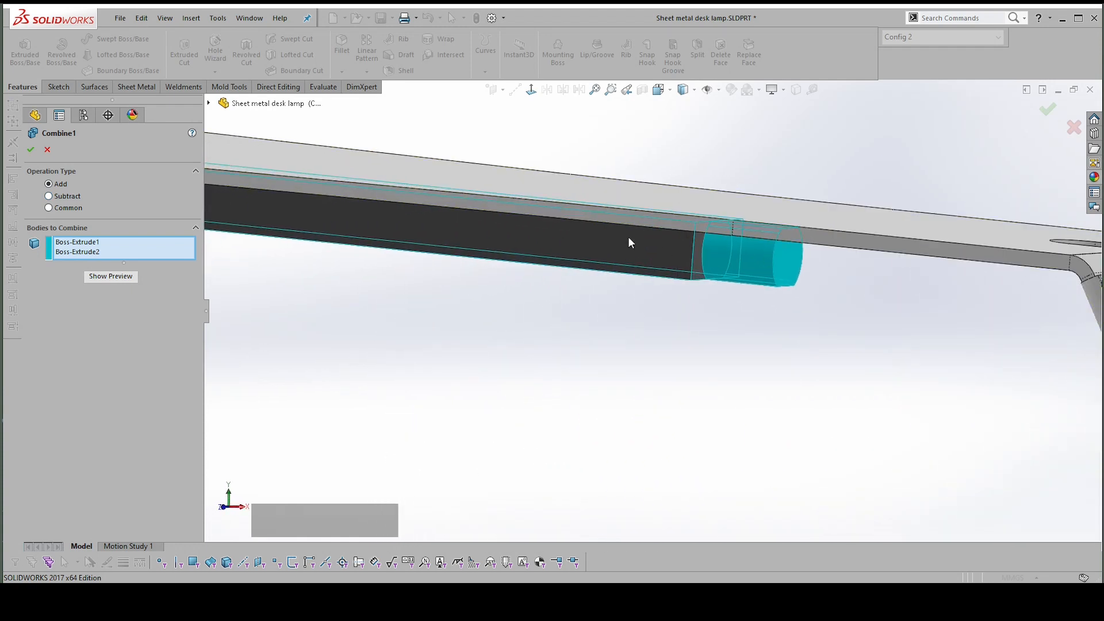
middle_drag(612, 250, 603, 278)
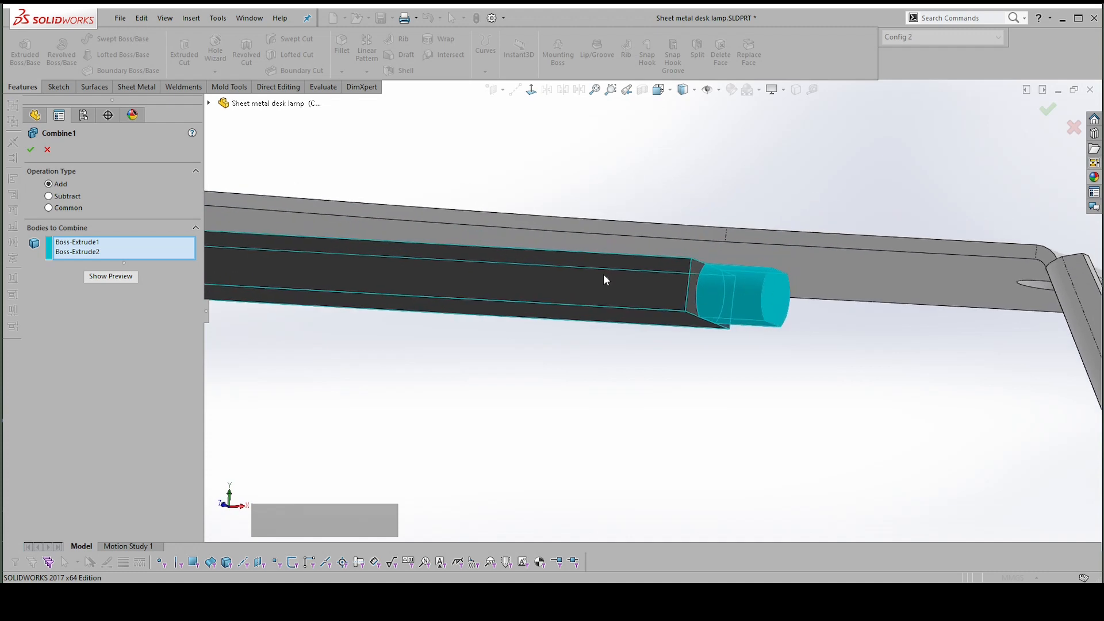
click(33, 151)
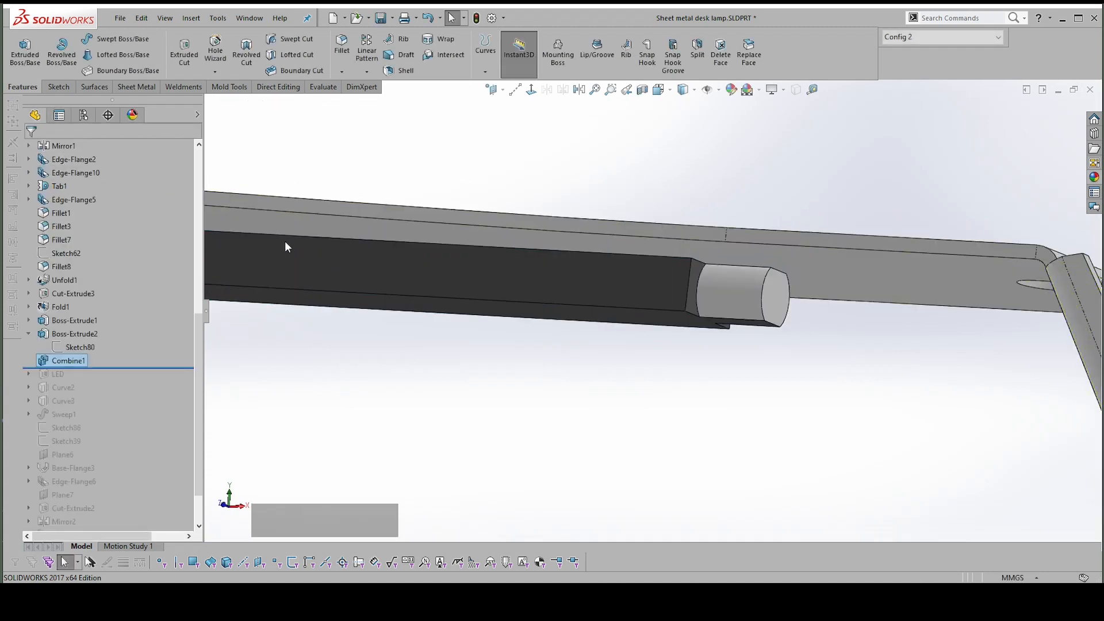
Highlight the Fold1 and Combine1 bodies in the cut list one after the other, and clear the selection
scroll(99, 262, up, 10)
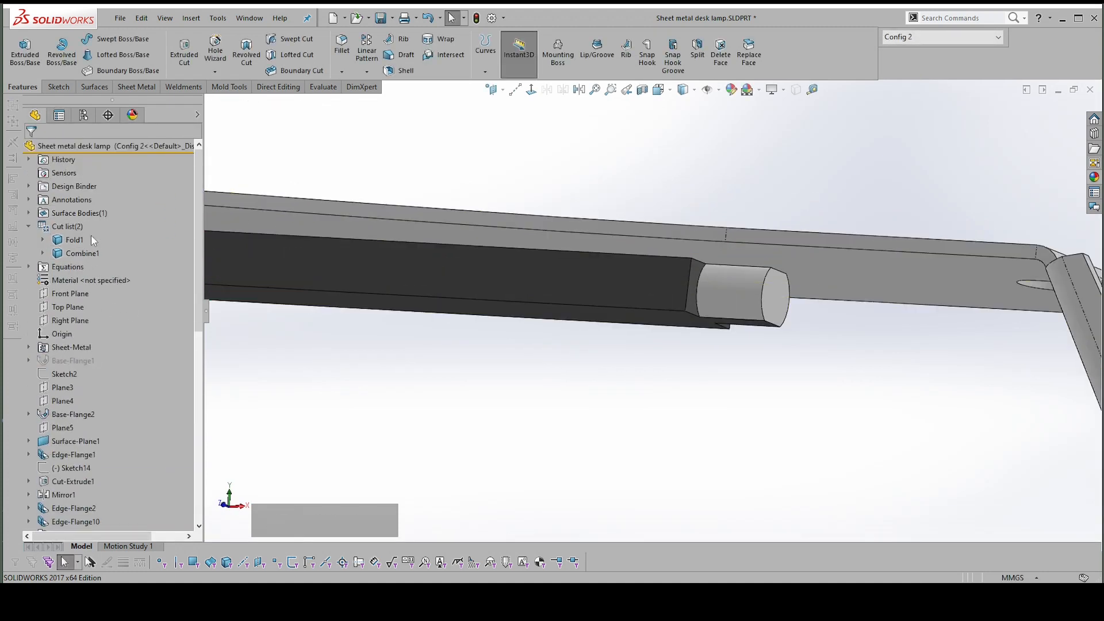
click(69, 243)
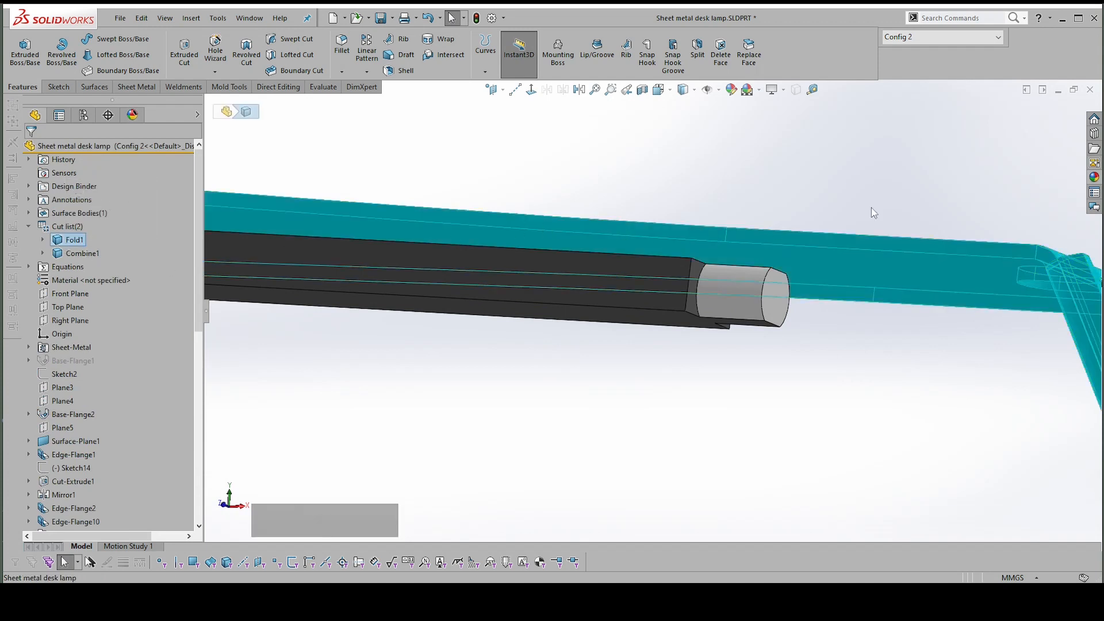
scroll(784, 248, up, 5)
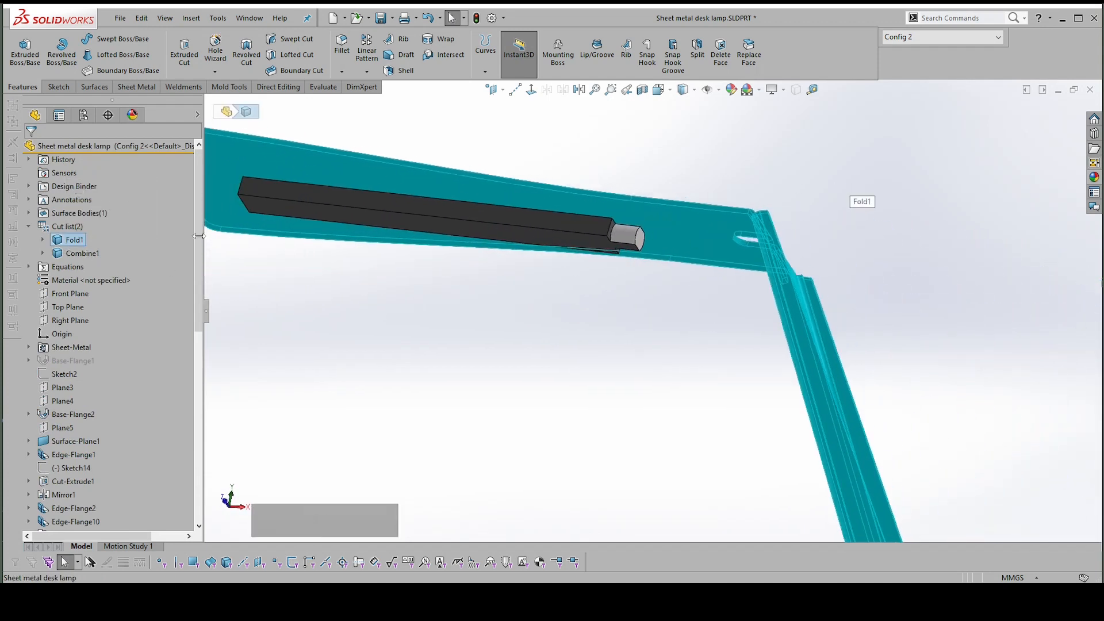
click(70, 258)
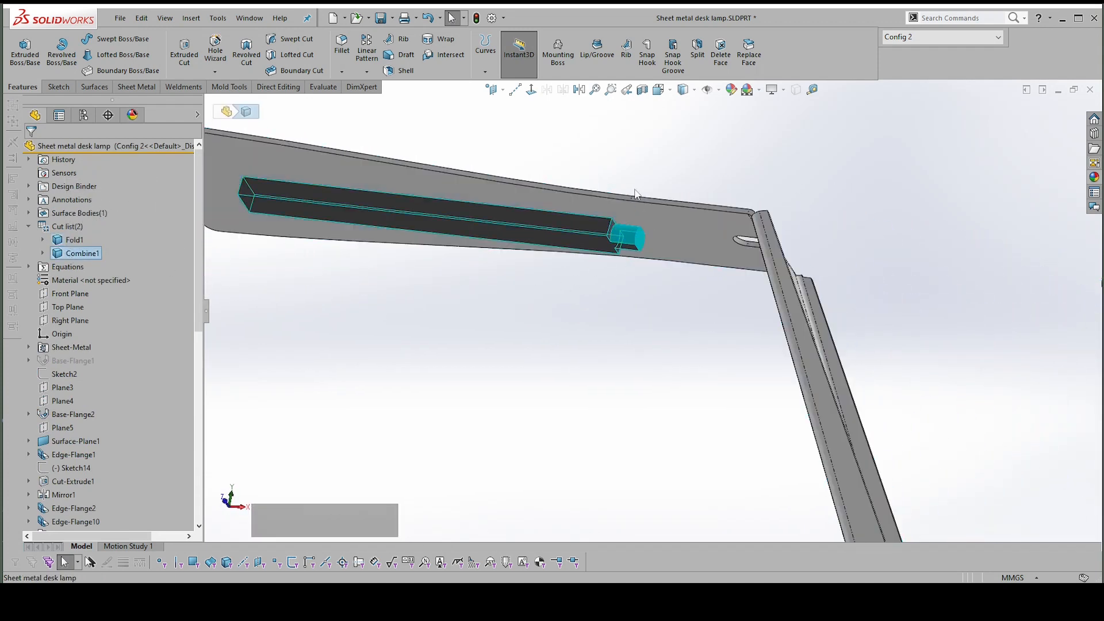
middle_drag(637, 193, 529, 219)
click(637, 296)
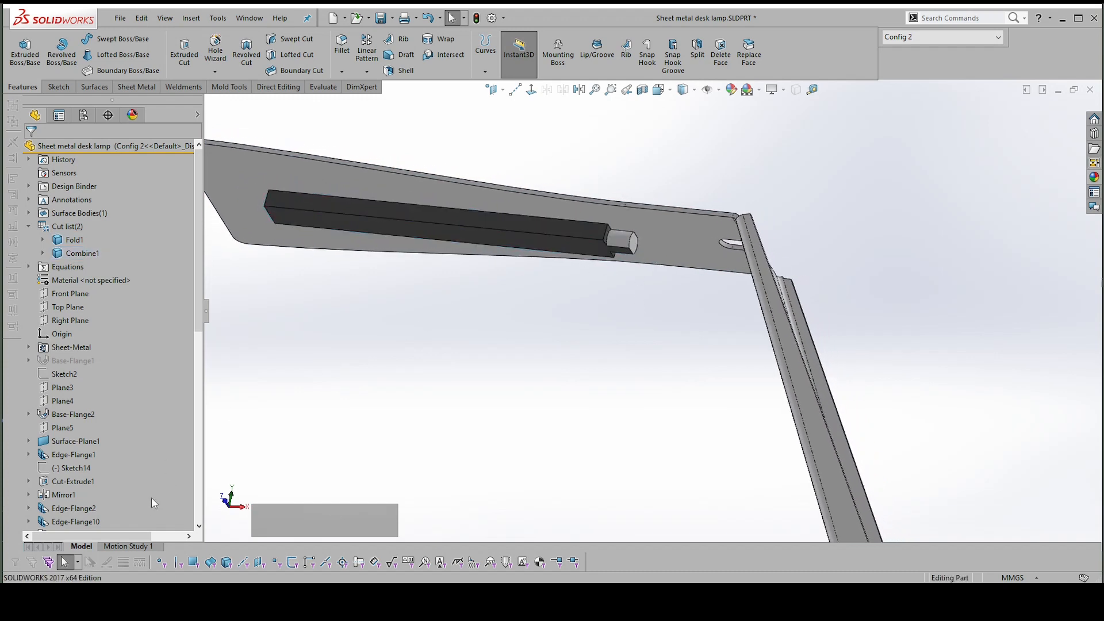
Roll the model forward to just after the LED cut feature at the end of the connector
scroll(164, 475, down, 2)
drag(200, 357, 207, 457)
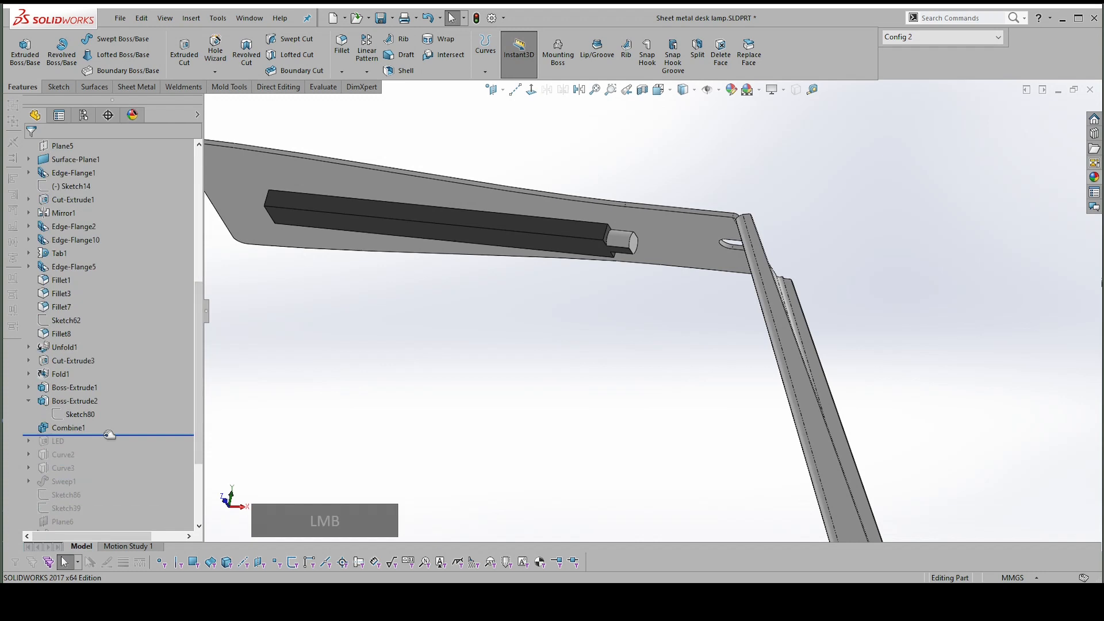
drag(109, 435, 109, 443)
click(54, 441)
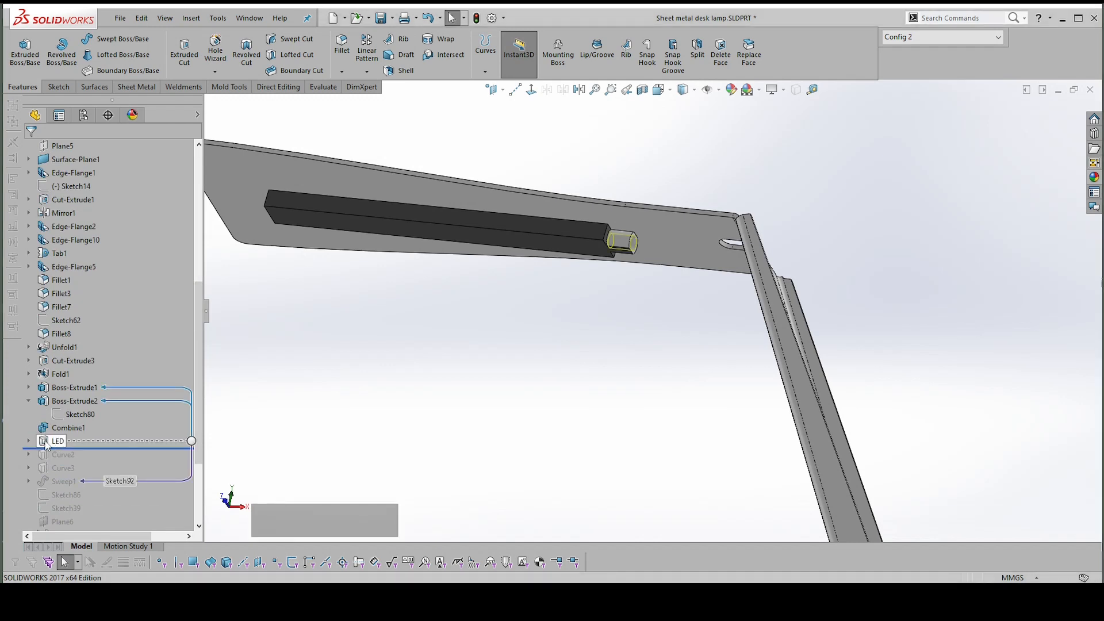
scroll(227, 340, up, 4)
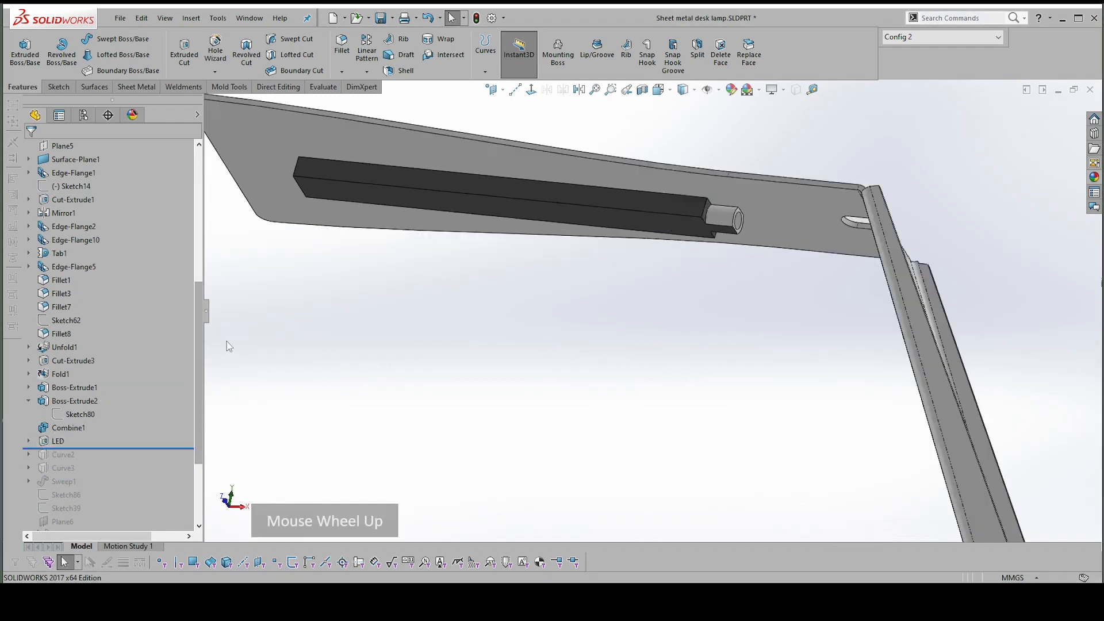
Check the LED body in the cut list and examine the connector's bore and the slot in the lamp stand
drag(202, 305, 221, 168)
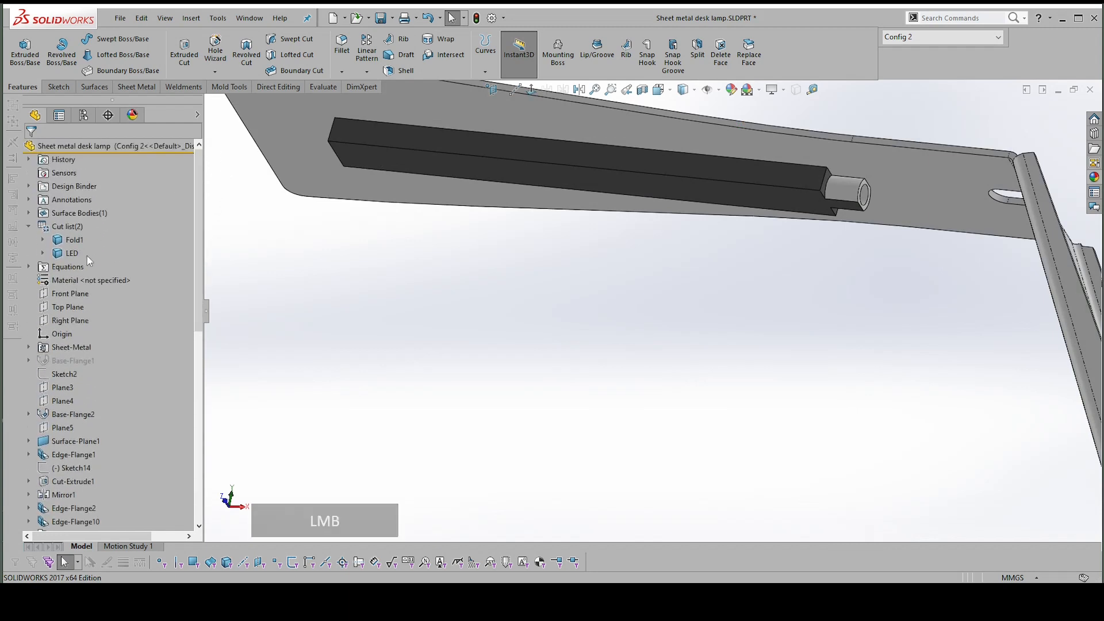
drag(198, 277, 196, 438)
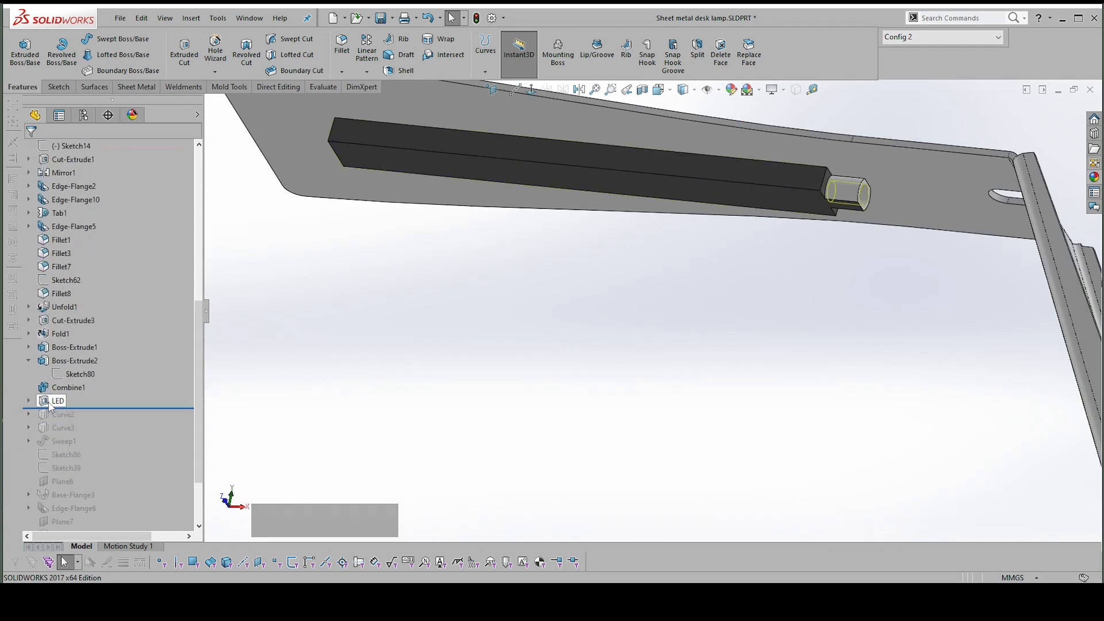
scroll(863, 193, up, 4)
middle_drag(826, 216, 774, 205)
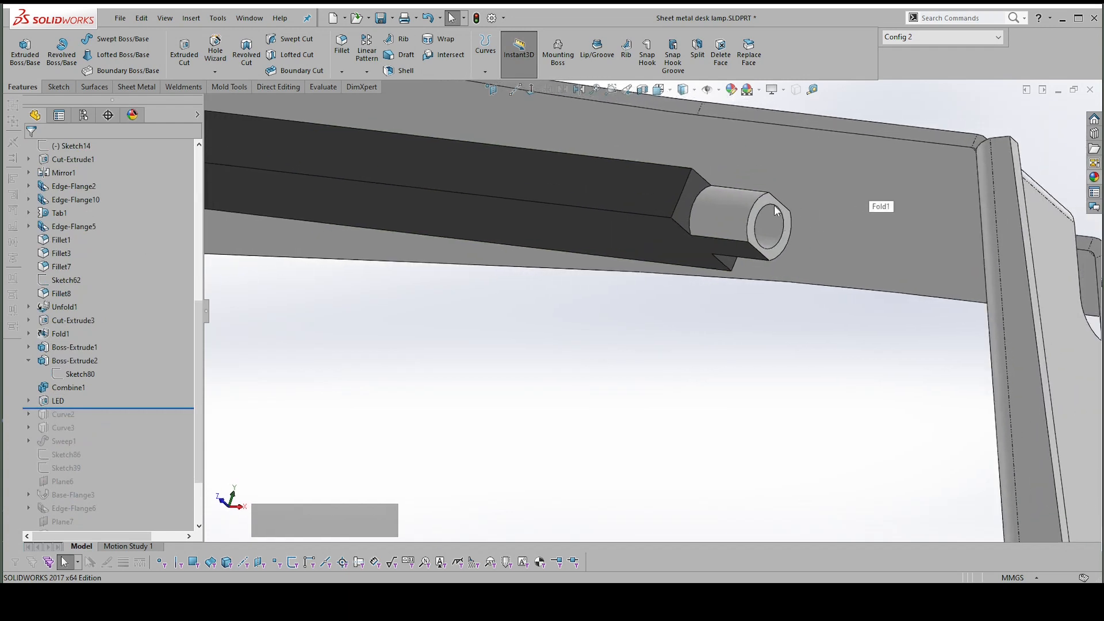
ctrl+shift+click(690, 202)
click(684, 353)
scroll(771, 208, down, 1)
middle_drag(926, 228, 736, 246)
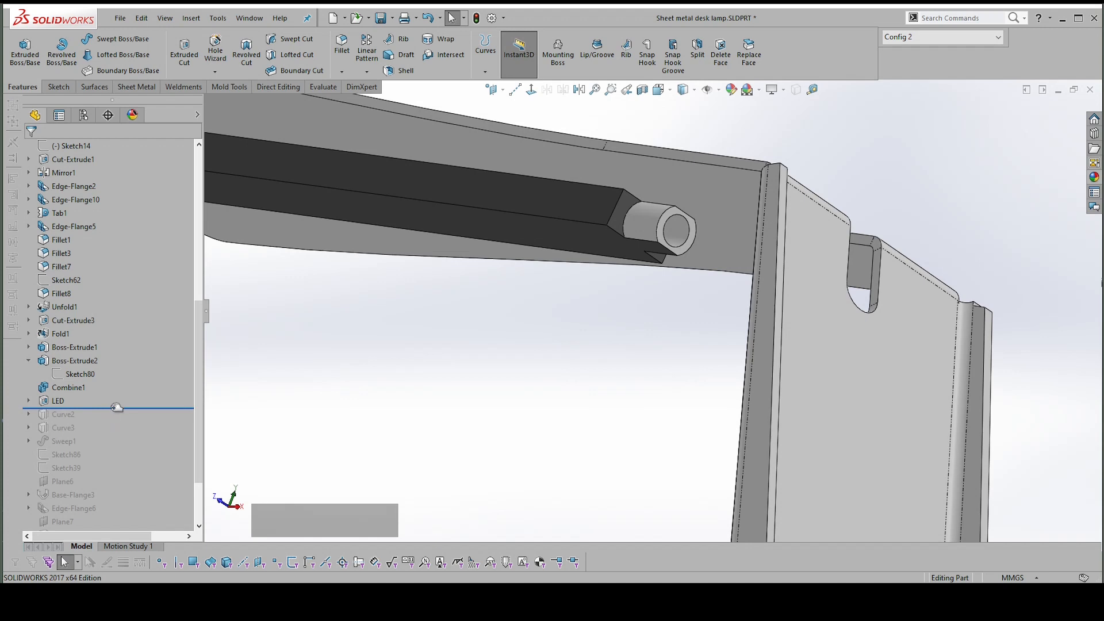
Roll the model forward to just after Sweep1 and highlight the swept cable running from the connector through the slot
drag(113, 409, 110, 444)
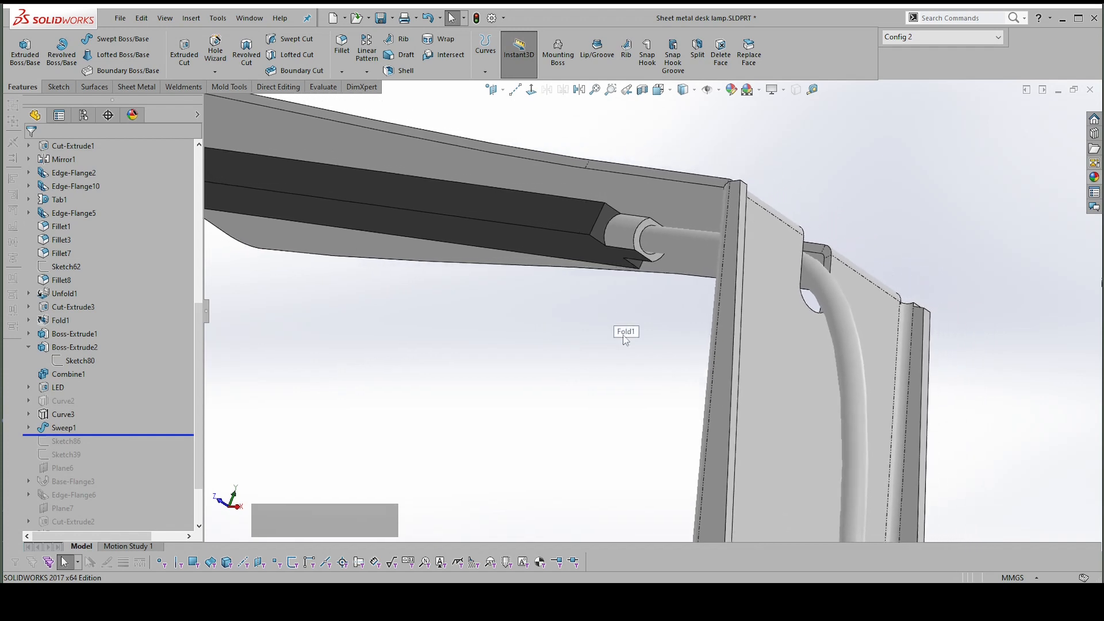
scroll(626, 340, up, 3)
click(654, 341)
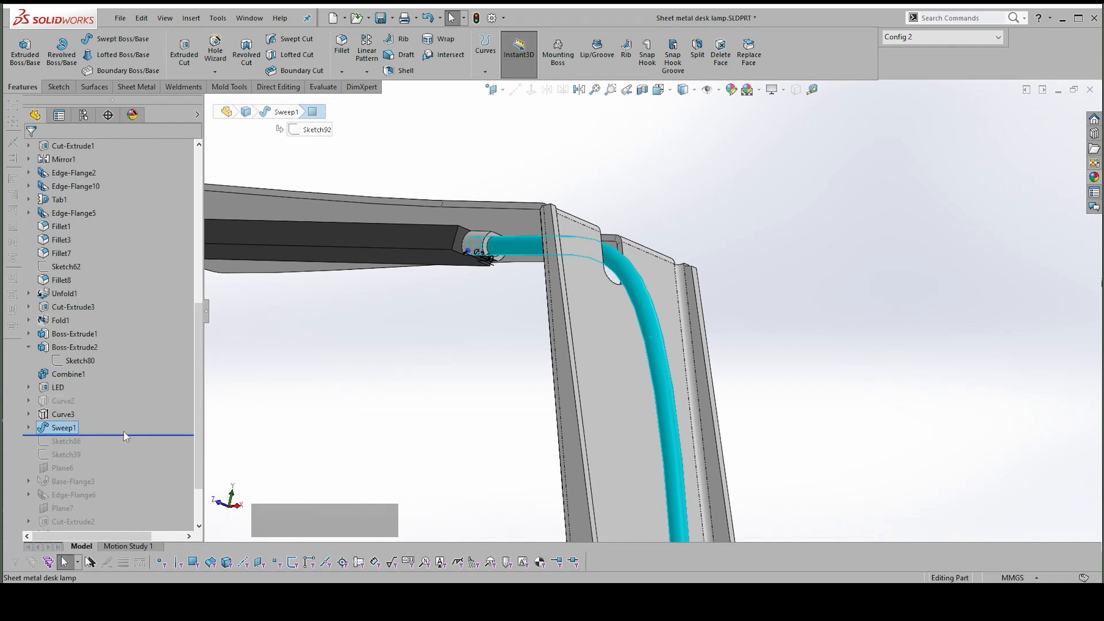
Roll the model back to just after Curve3, before the cable sweep
drag(127, 435, 124, 421)
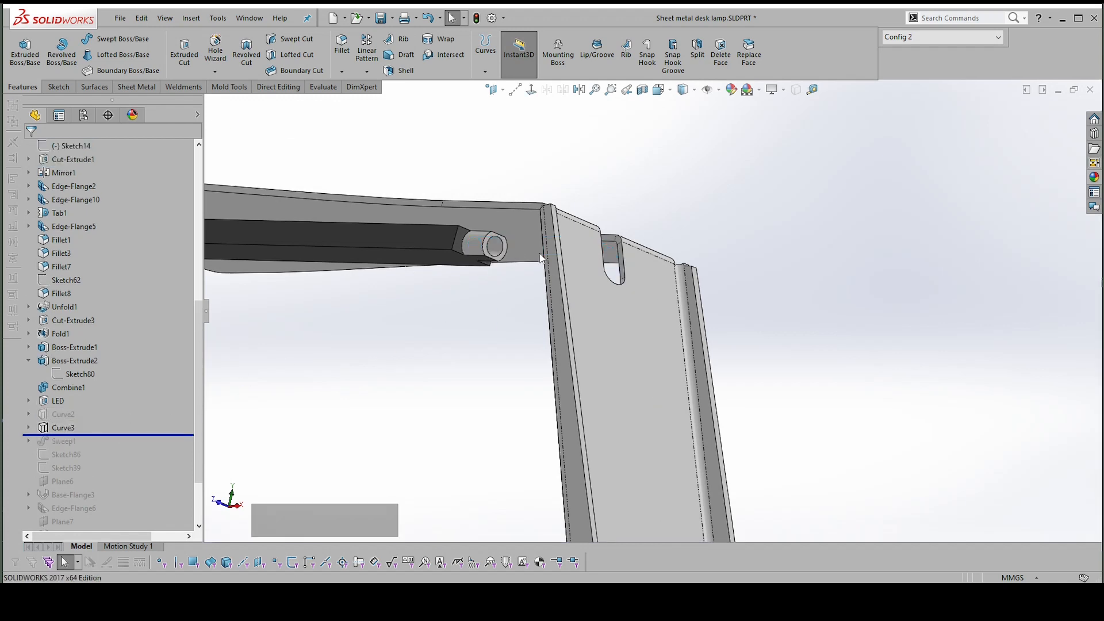
Start a new sketch on the Front Plane
middle_drag(503, 248, 560, 226)
scroll(544, 239, up, 1)
scroll(547, 242, up, 3)
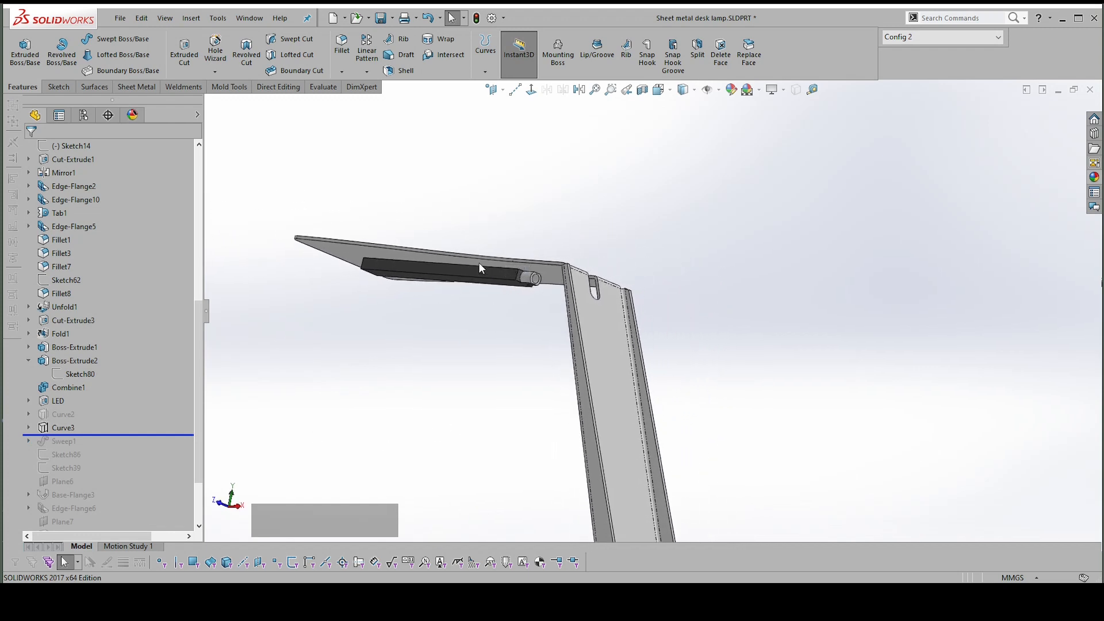
drag(198, 307, 202, 153)
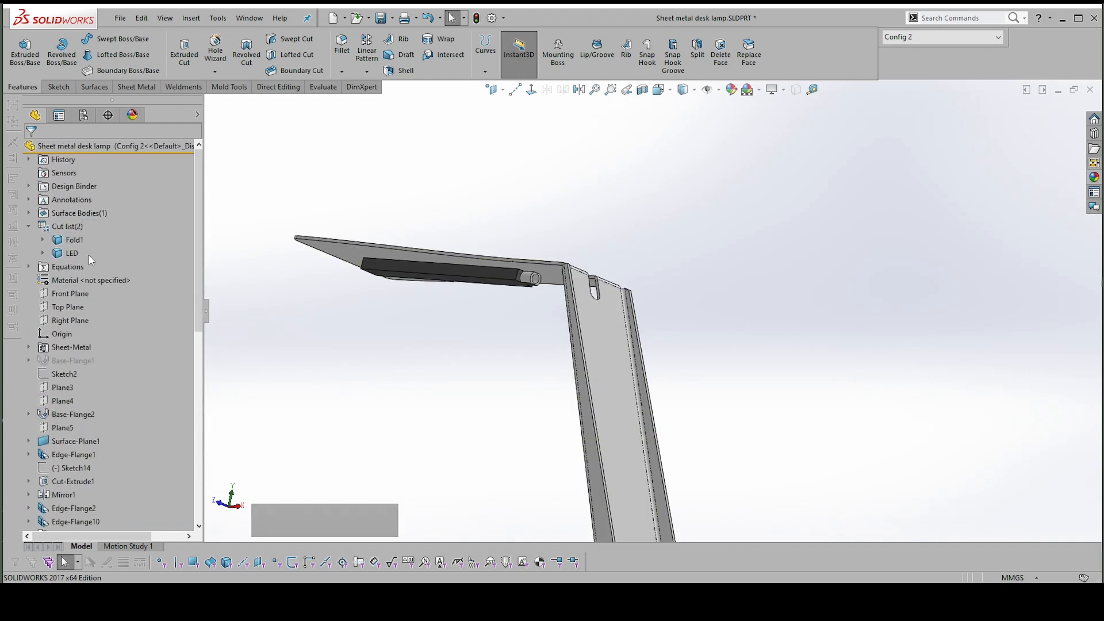
click(80, 295)
shift+click(69, 307)
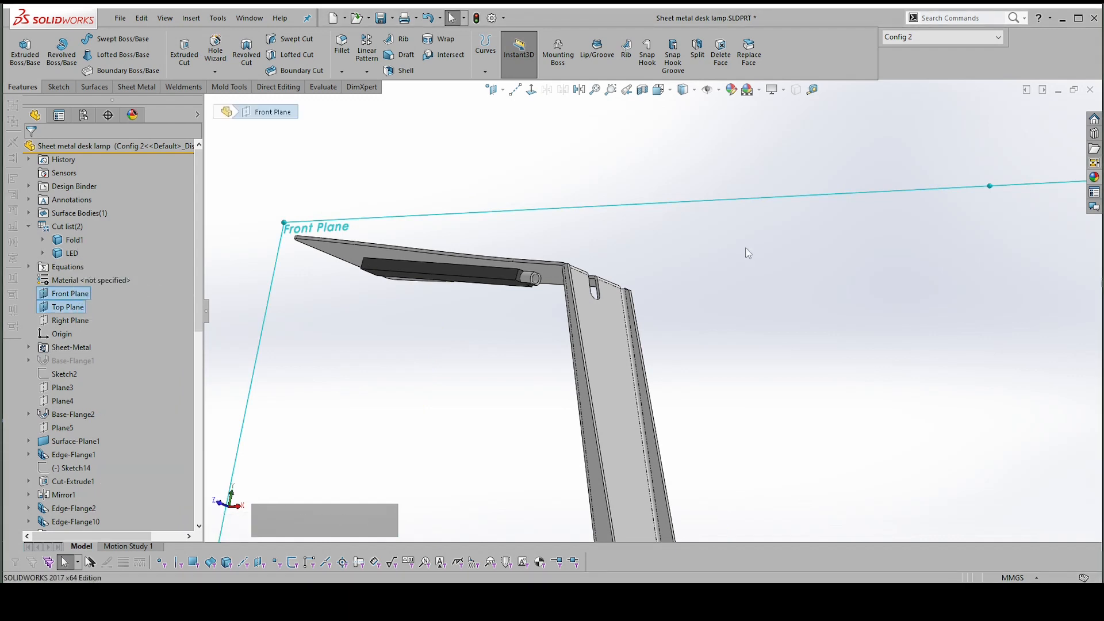
click(693, 201)
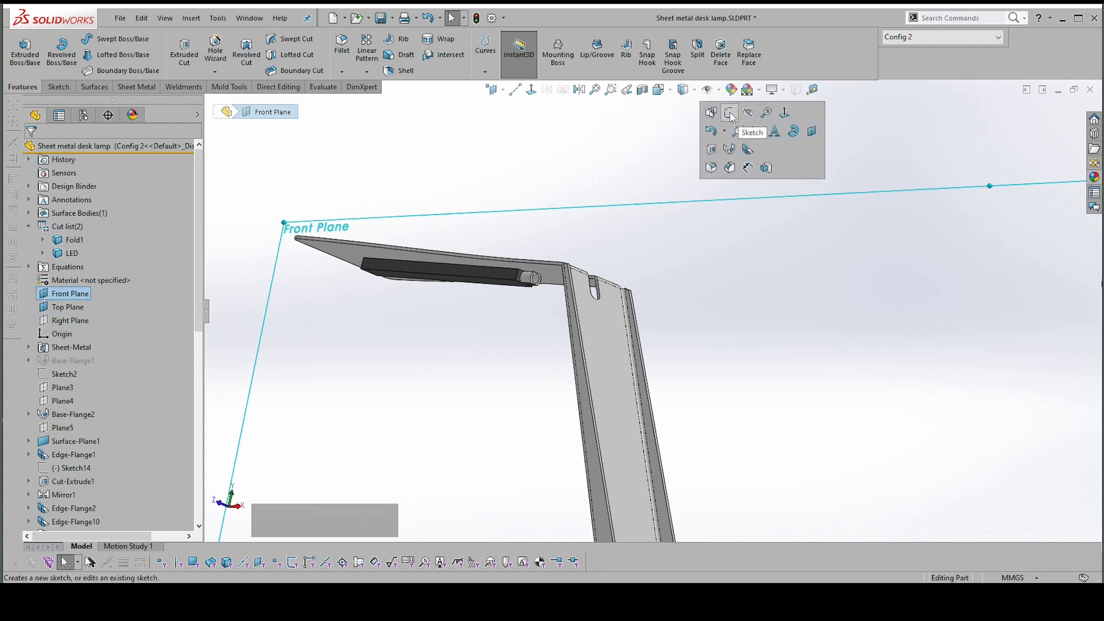
click(732, 115)
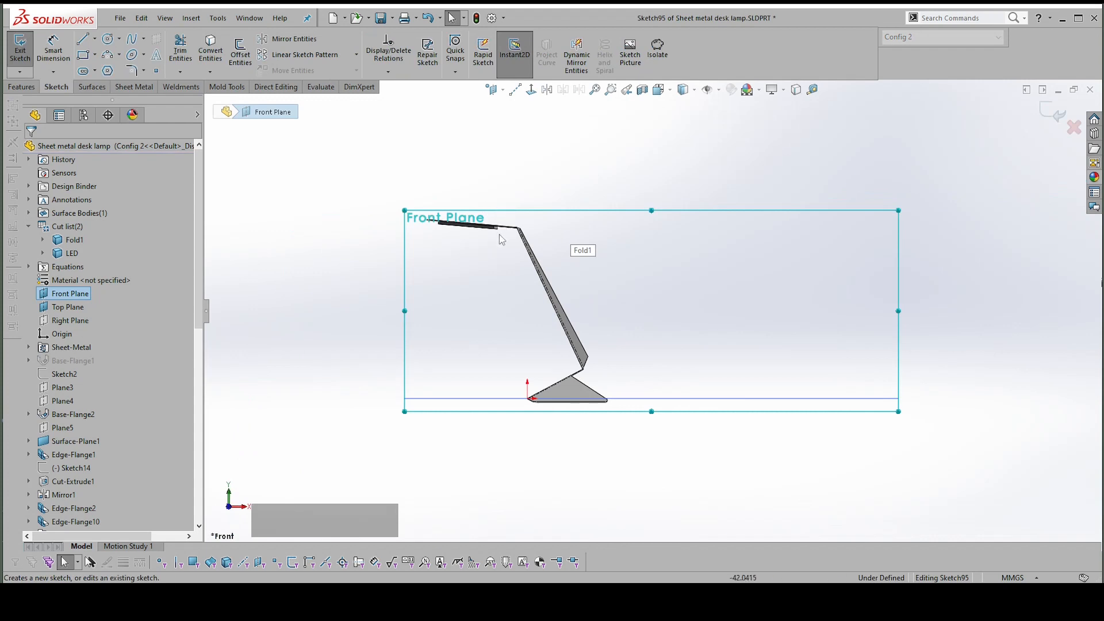
Turn on the display of temporary axes and pick out the axis of the LED connector as a locating line
scroll(499, 241, down, 5)
scroll(500, 240, down, 8)
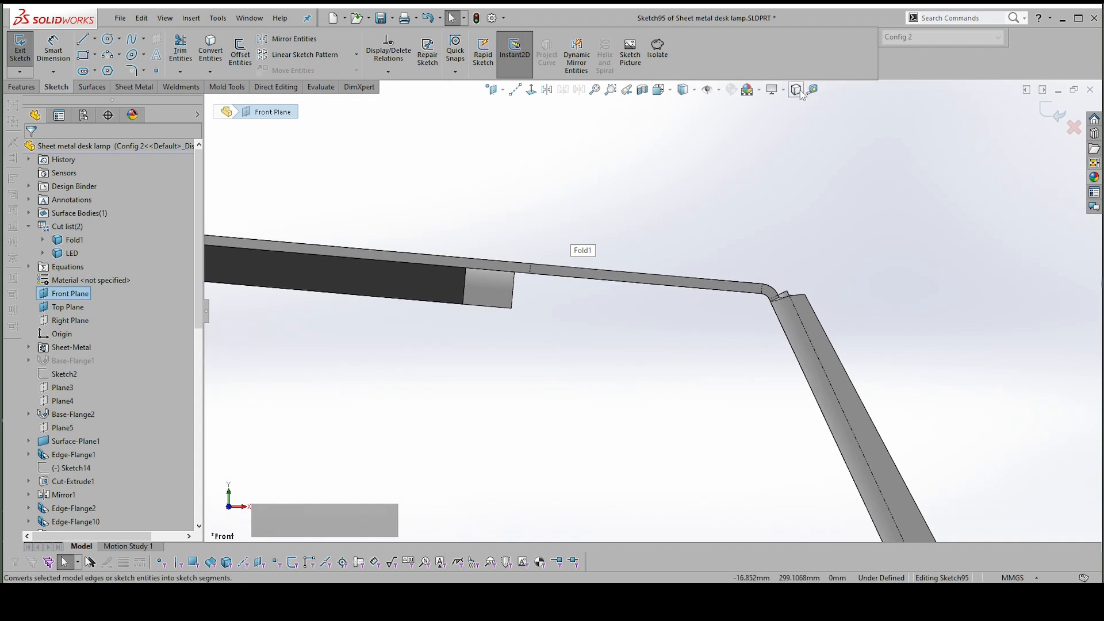
click(720, 90)
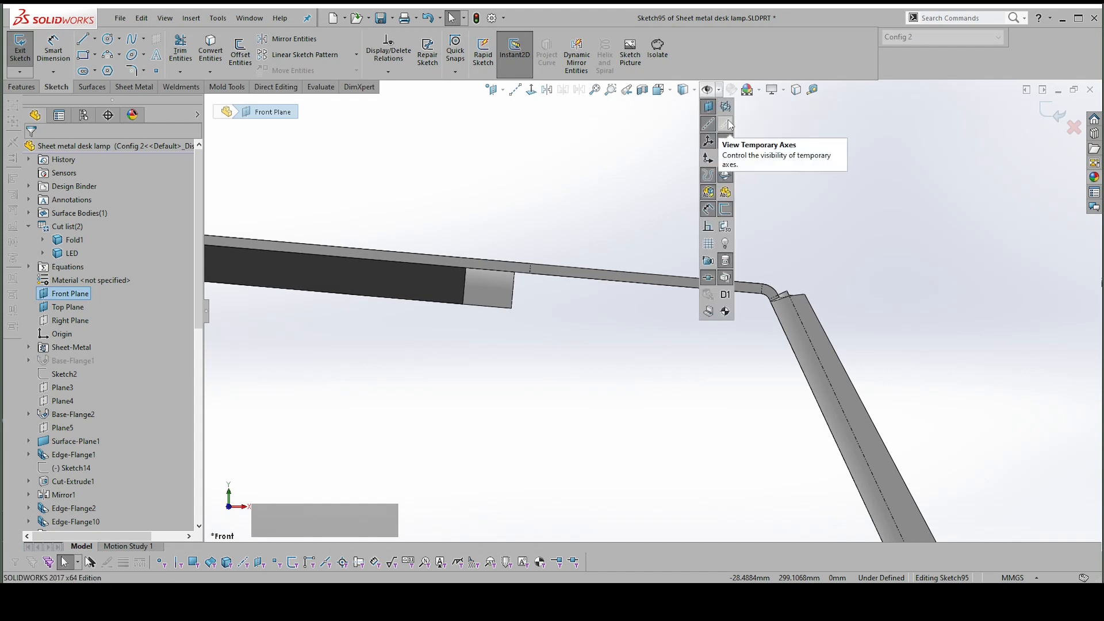
click(726, 124)
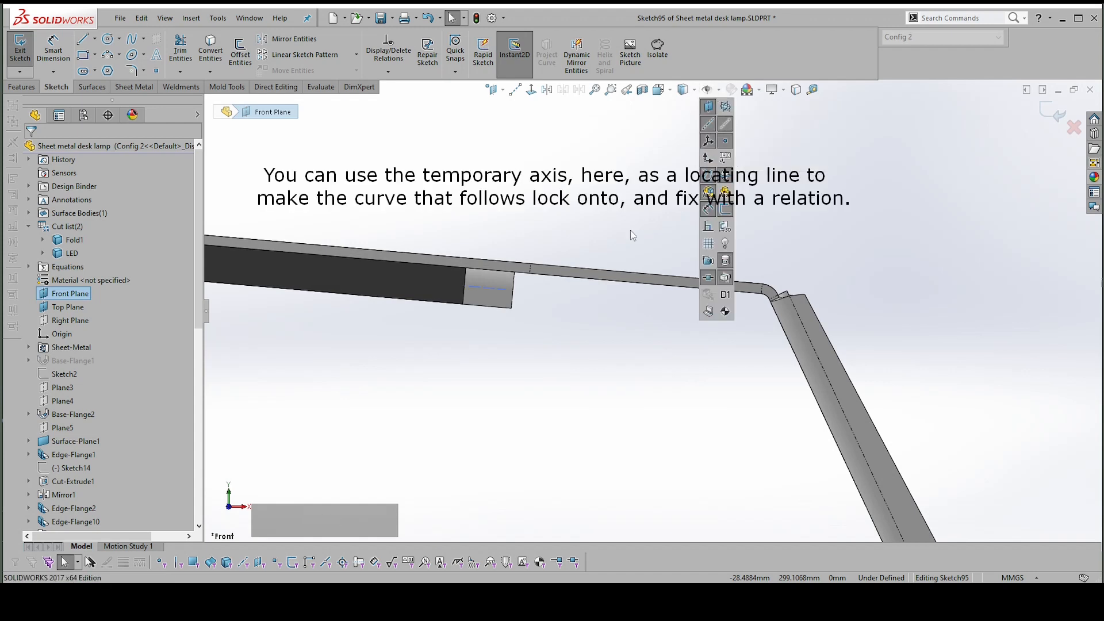
click(491, 285)
click(492, 288)
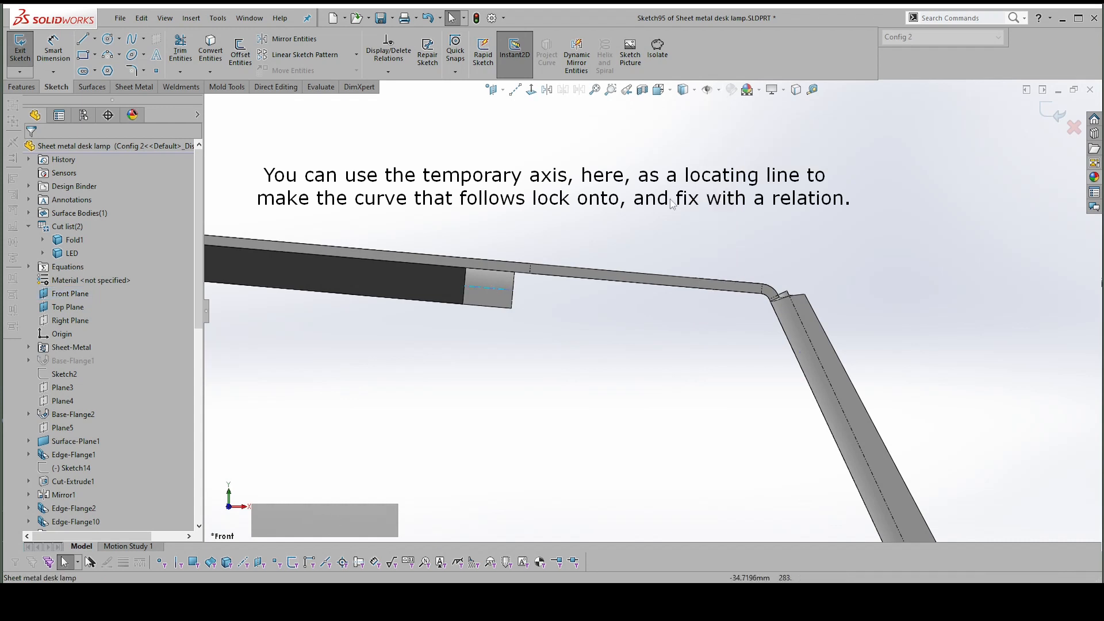
click(719, 92)
click(720, 92)
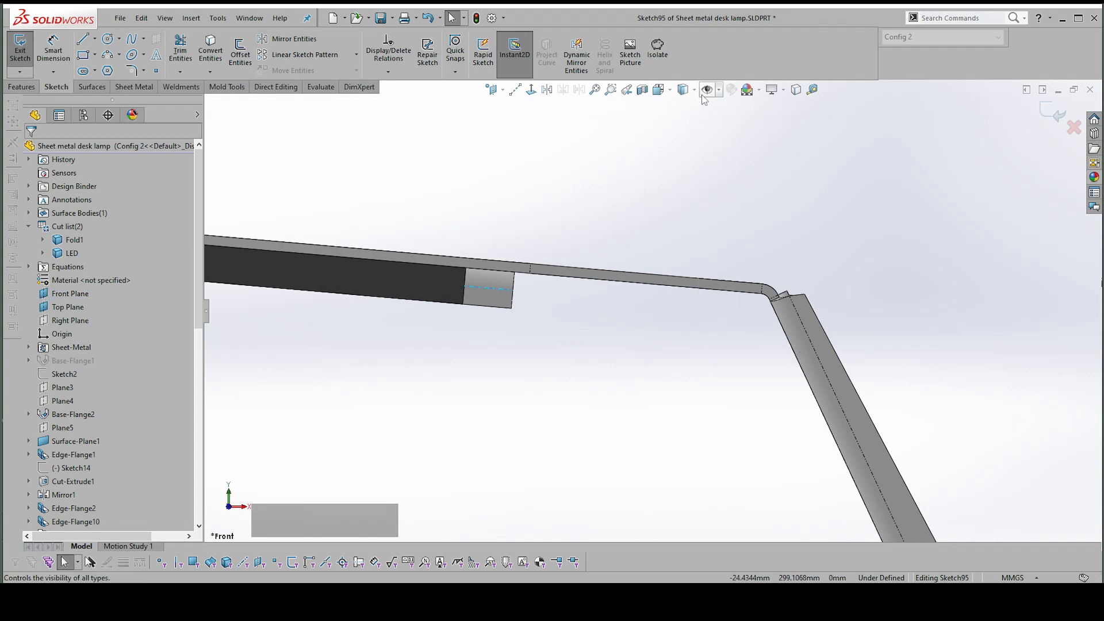
click(721, 91)
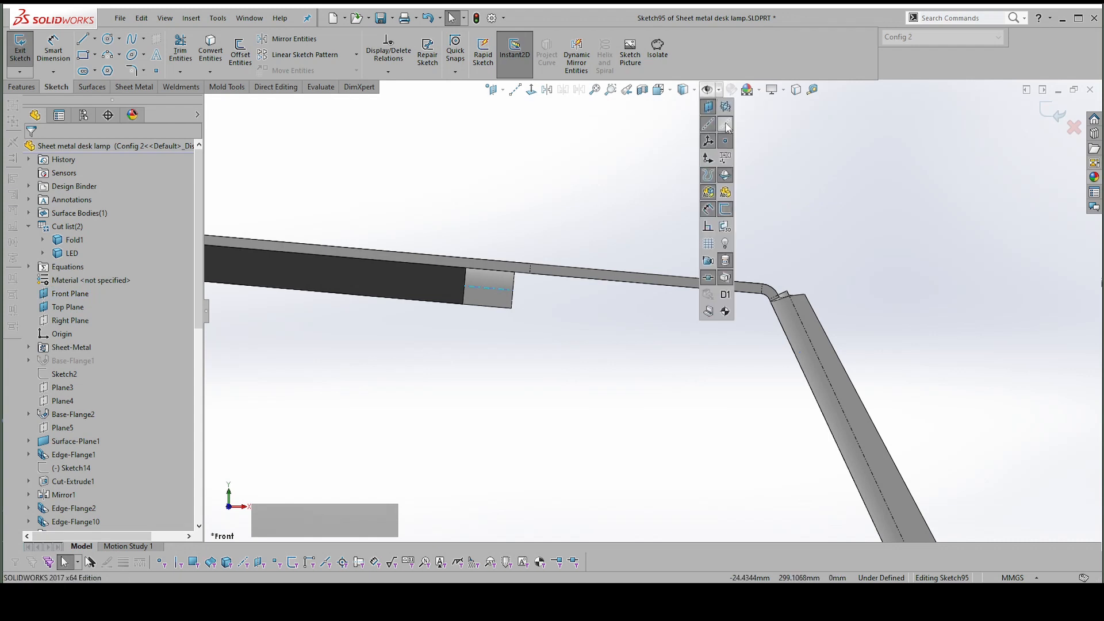
click(726, 126)
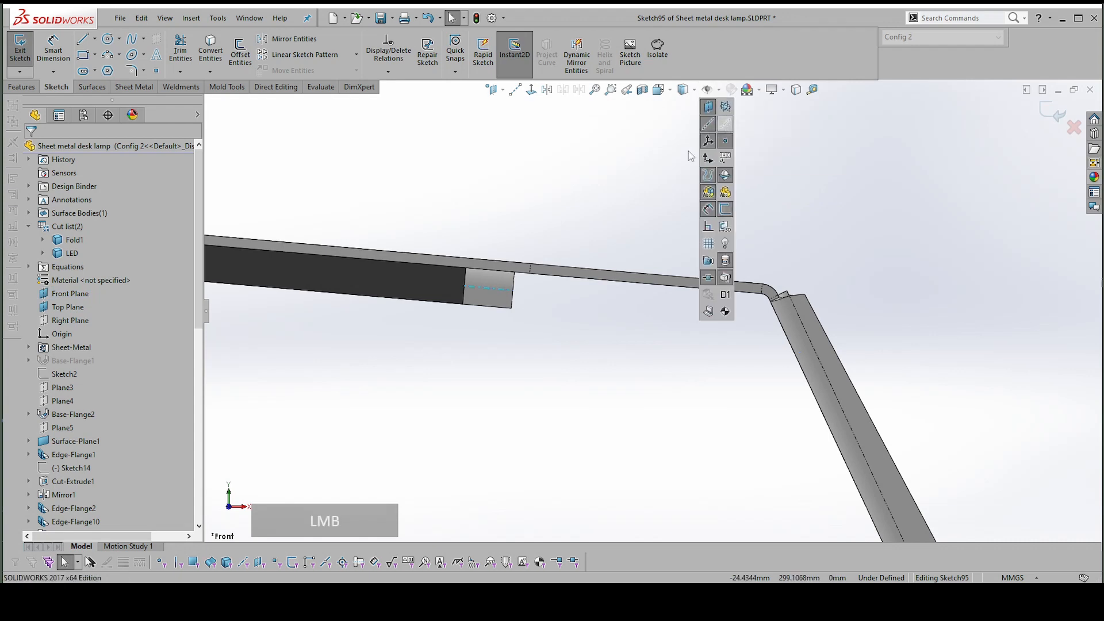
click(571, 221)
key(Escape)
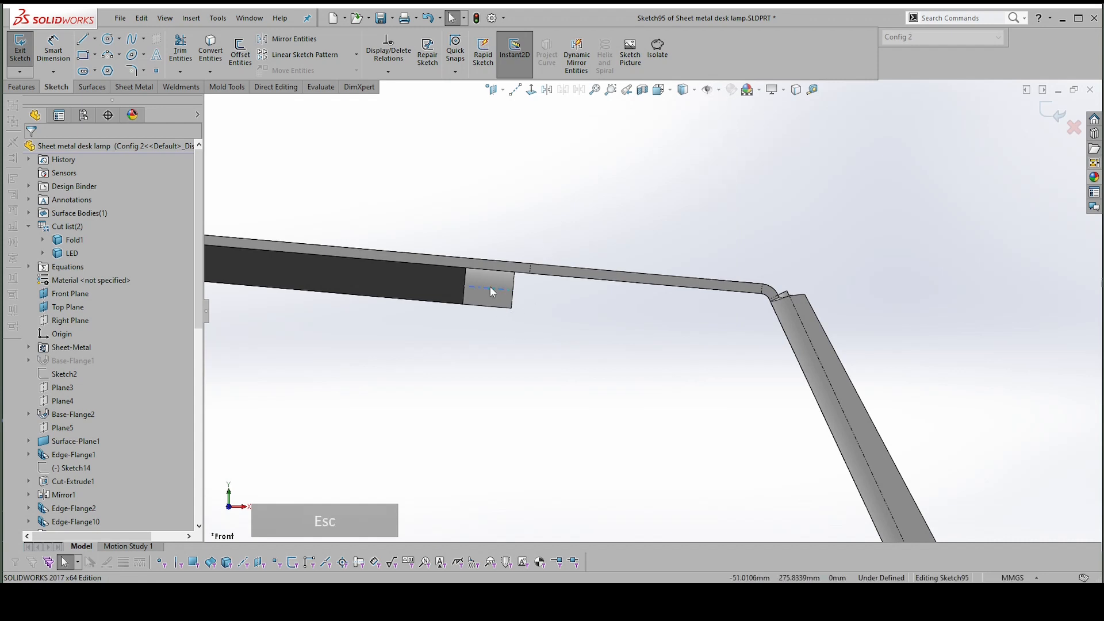
Sketch a construction line along the middle of the LED block, from the connector joint to the block's far end
scroll(490, 287, down, 7)
scroll(547, 260, up, 2)
scroll(636, 325, up, 1)
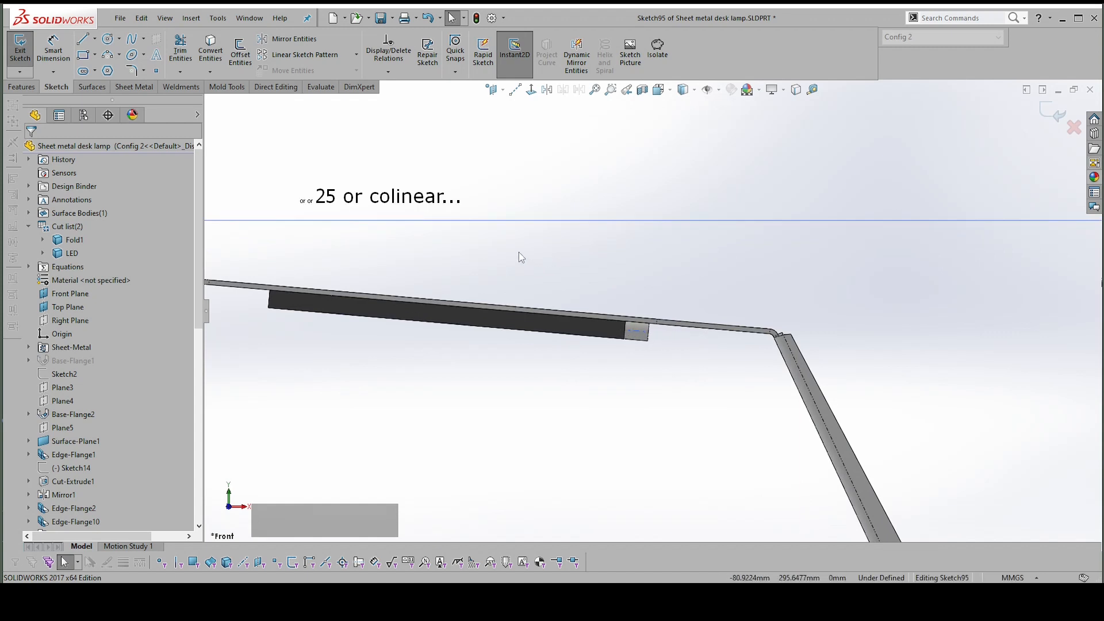
right_drag(519, 252, 584, 265)
click(601, 283)
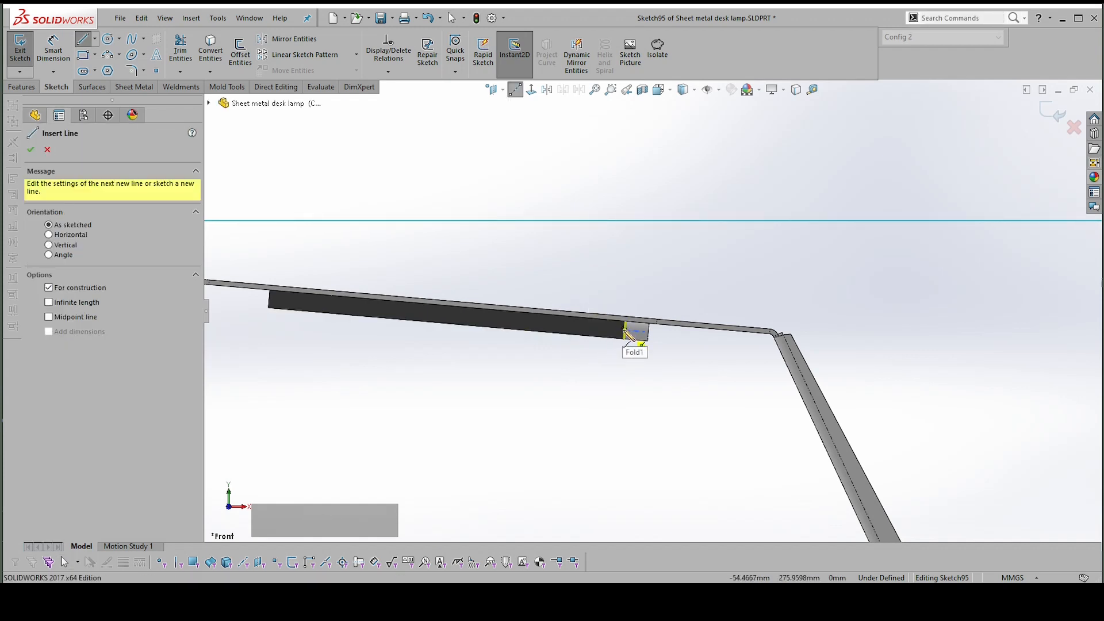
drag(626, 329, 271, 301)
key(Escape)
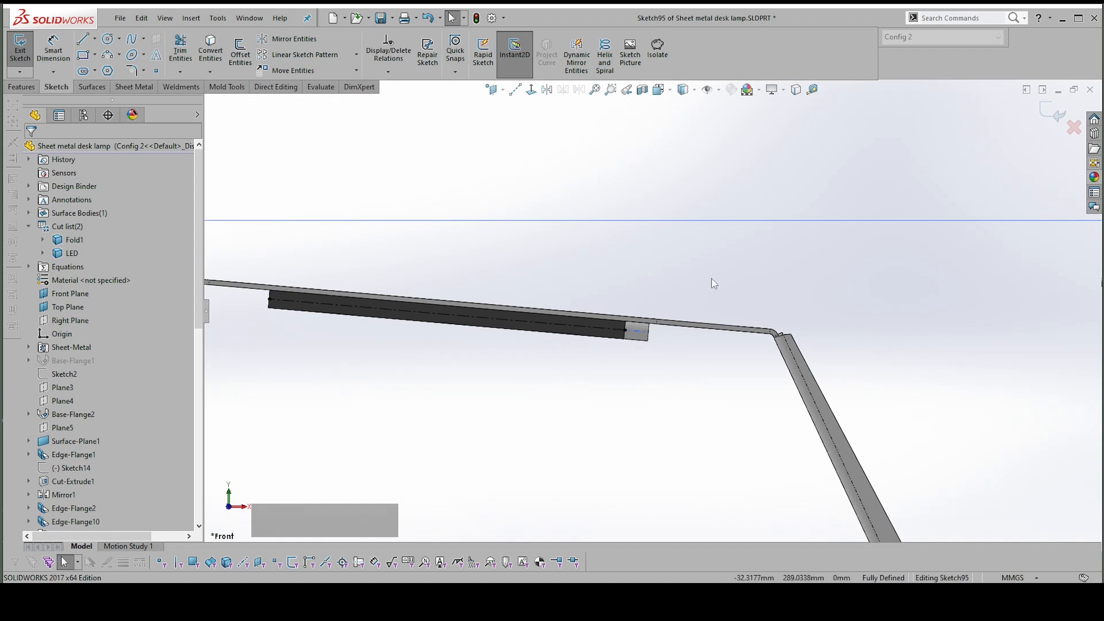
right_drag(712, 279, 794, 265)
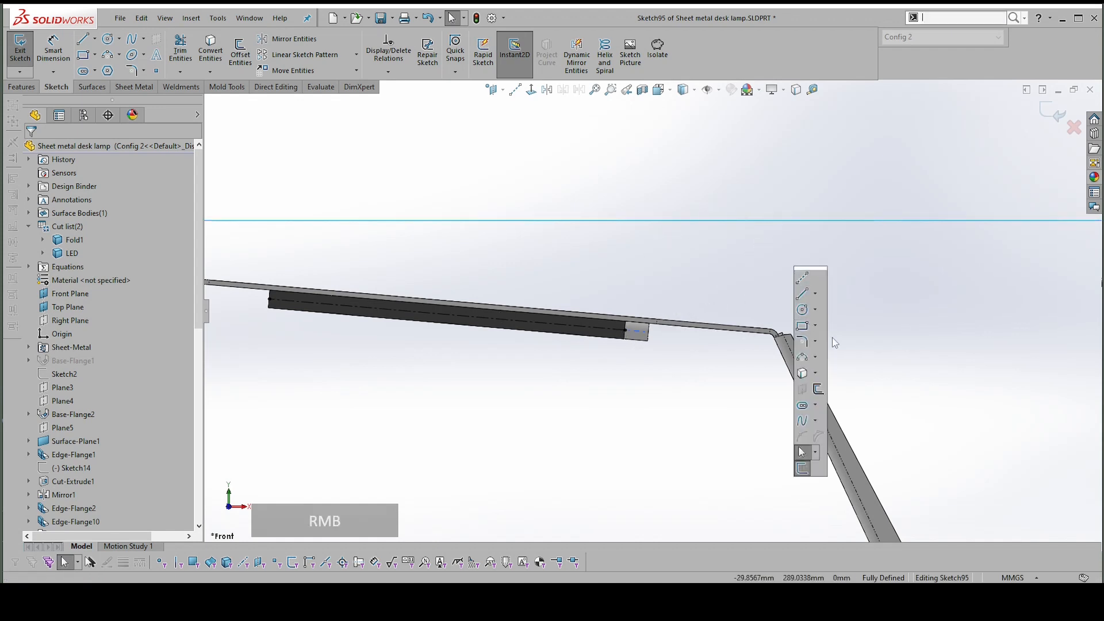
click(817, 424)
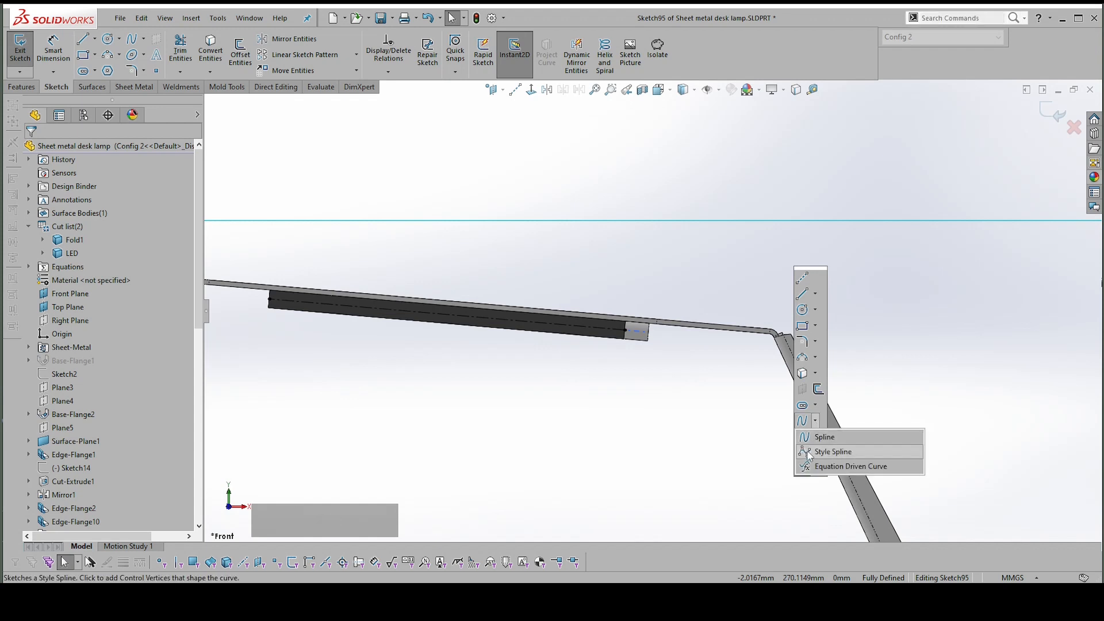
click(833, 453)
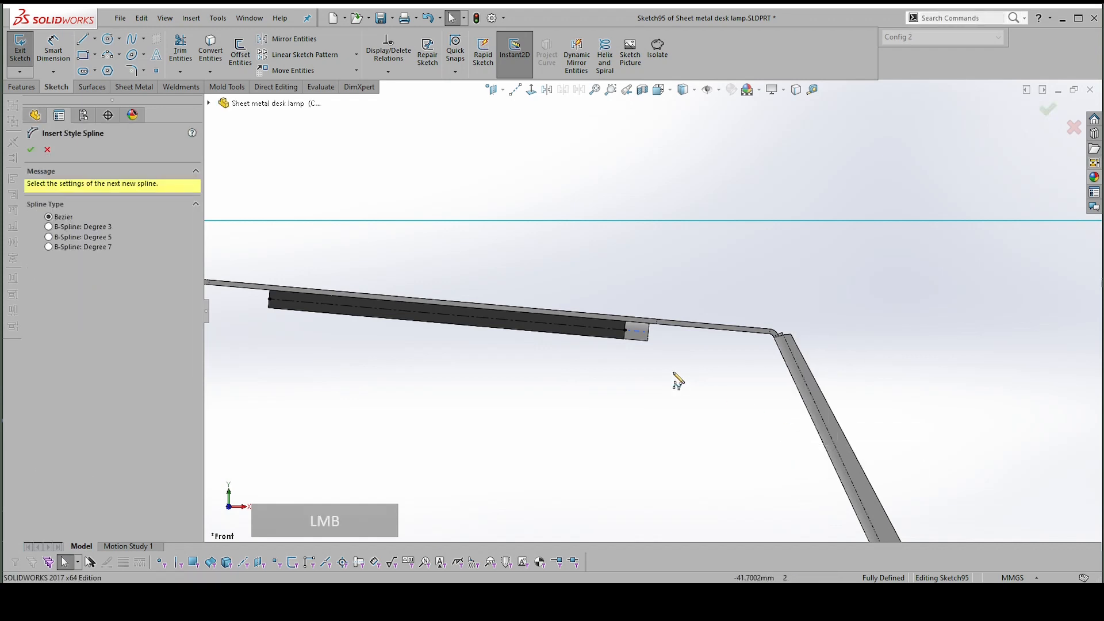
click(627, 333)
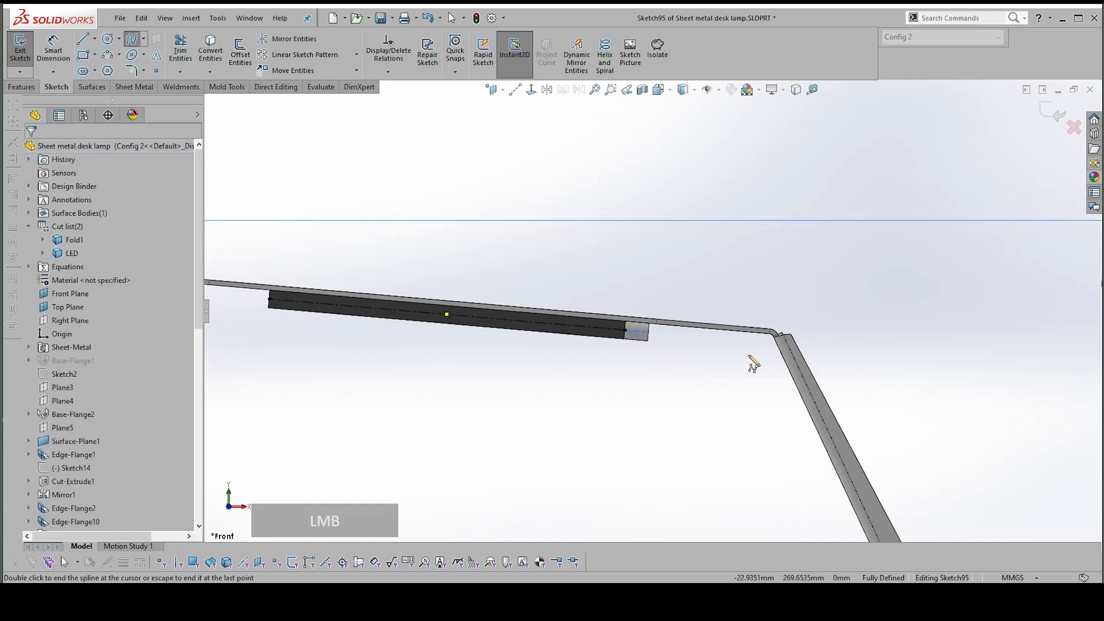
scroll(742, 353, up, 2)
click(653, 332)
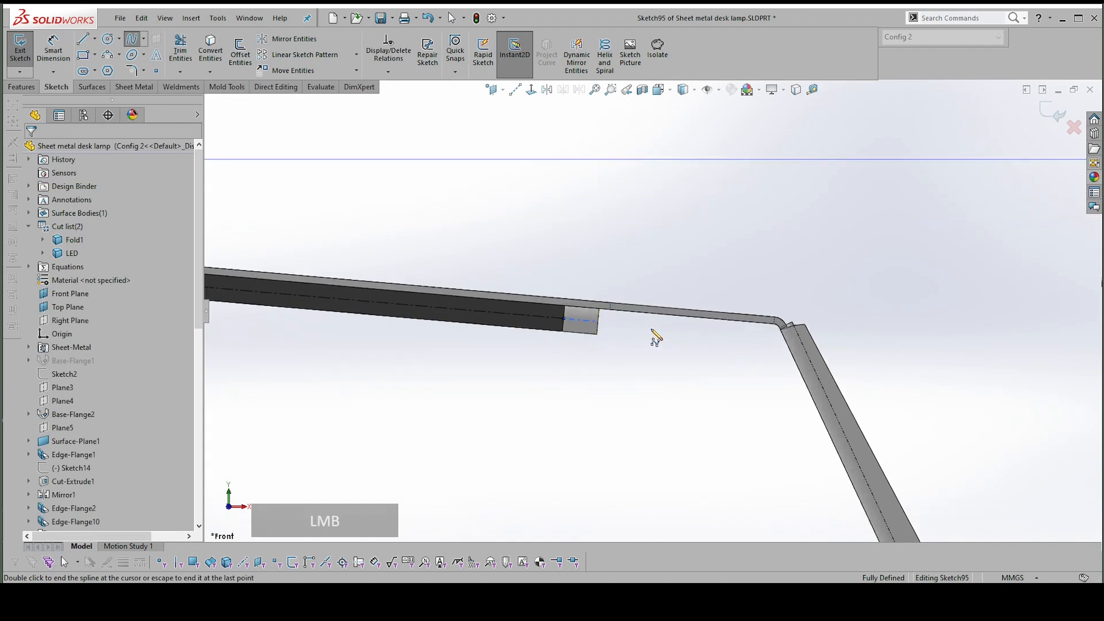
key(Escape)
Begin a Style Spline at the construction line's connector end, placing control points below the arm, above the bend and behind the stand
mouse_move(650, 314)
right_down()
mouse_move(653, 258)
mouse_move(731, 159)
right_up()
click(762, 414)
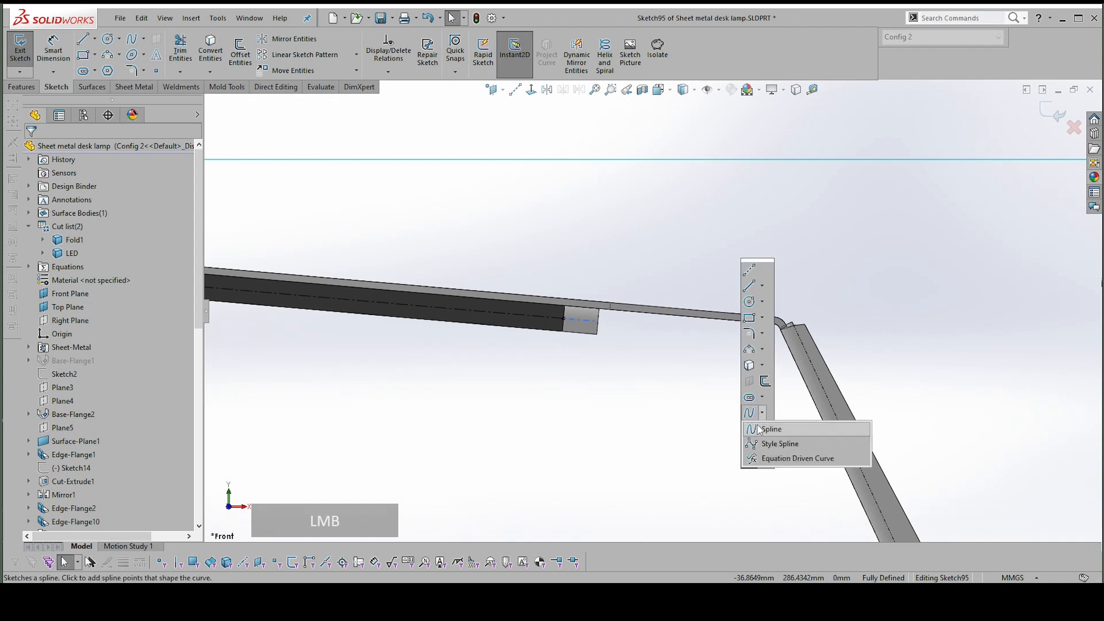
click(773, 442)
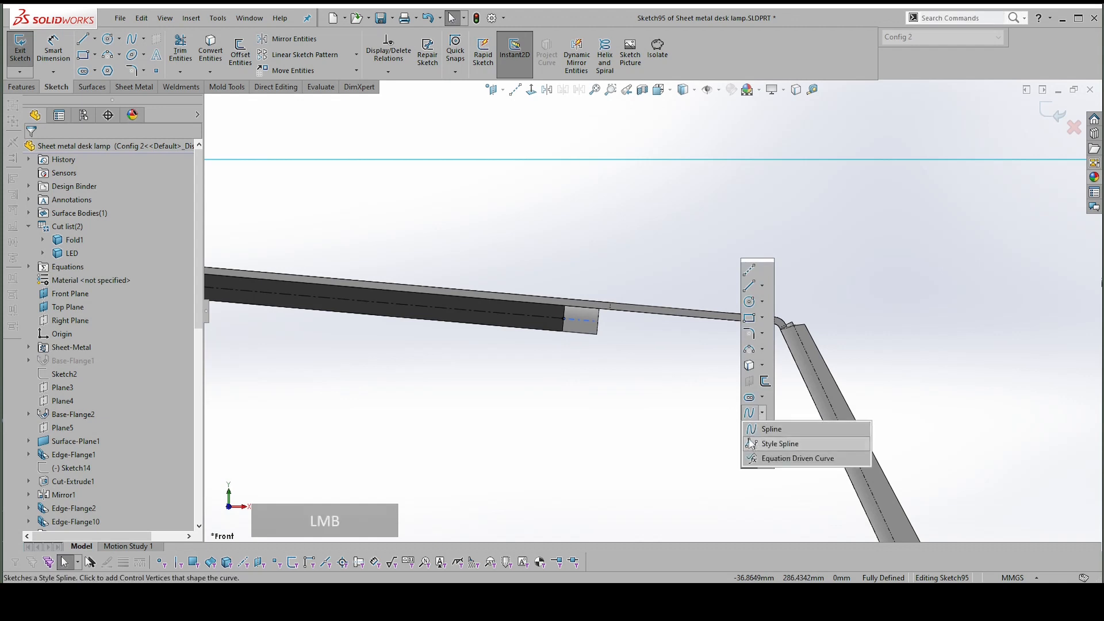
click(564, 318)
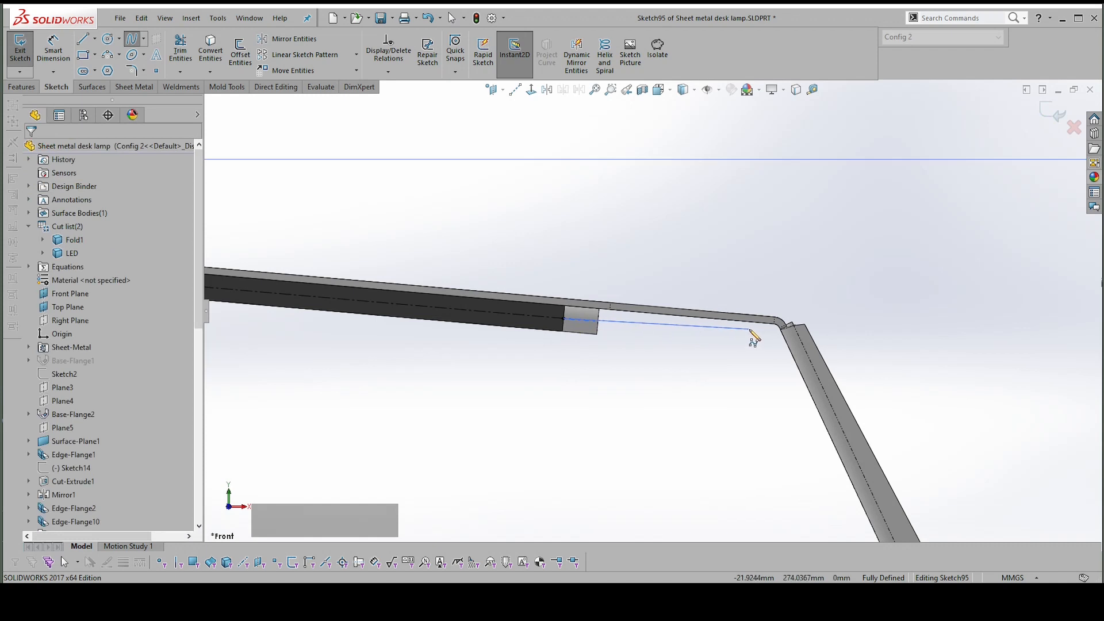
click(751, 329)
click(827, 304)
scroll(831, 313, down, 2)
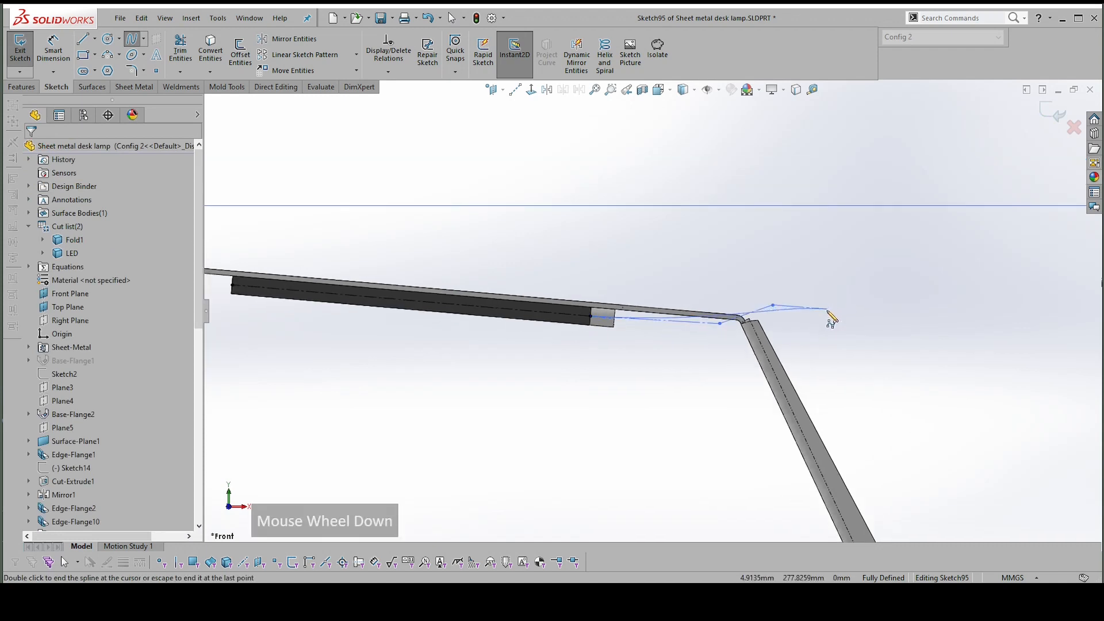
click(797, 354)
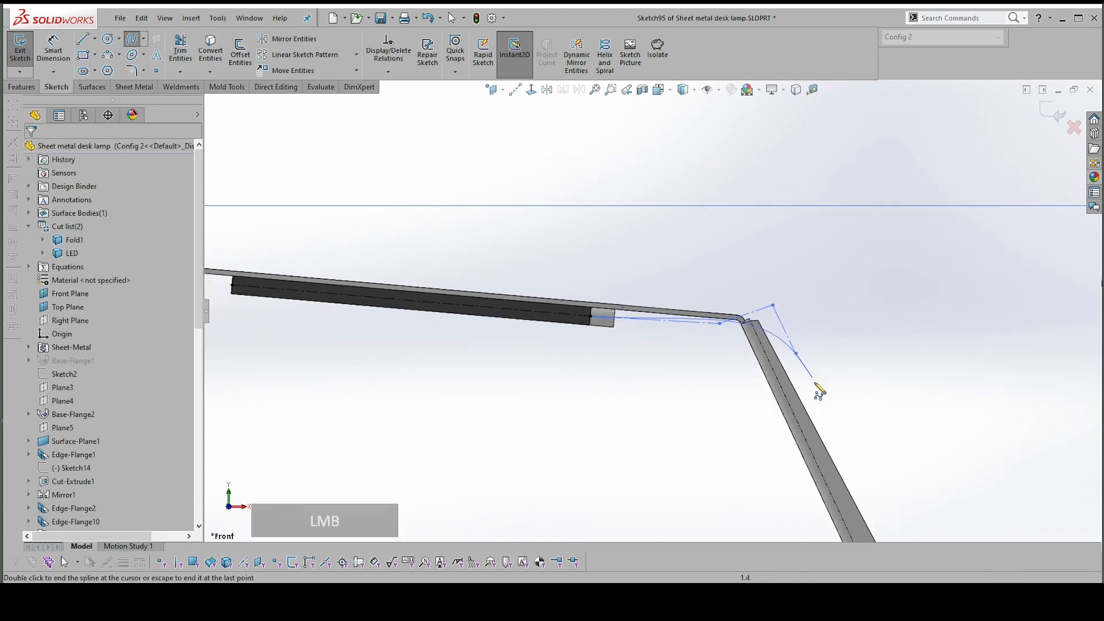
Continue the spline down behind the stand and horizontally away from the base, ending it about 530 mm from the origin
scroll(811, 384, down, 2)
scroll(774, 368, down, 3)
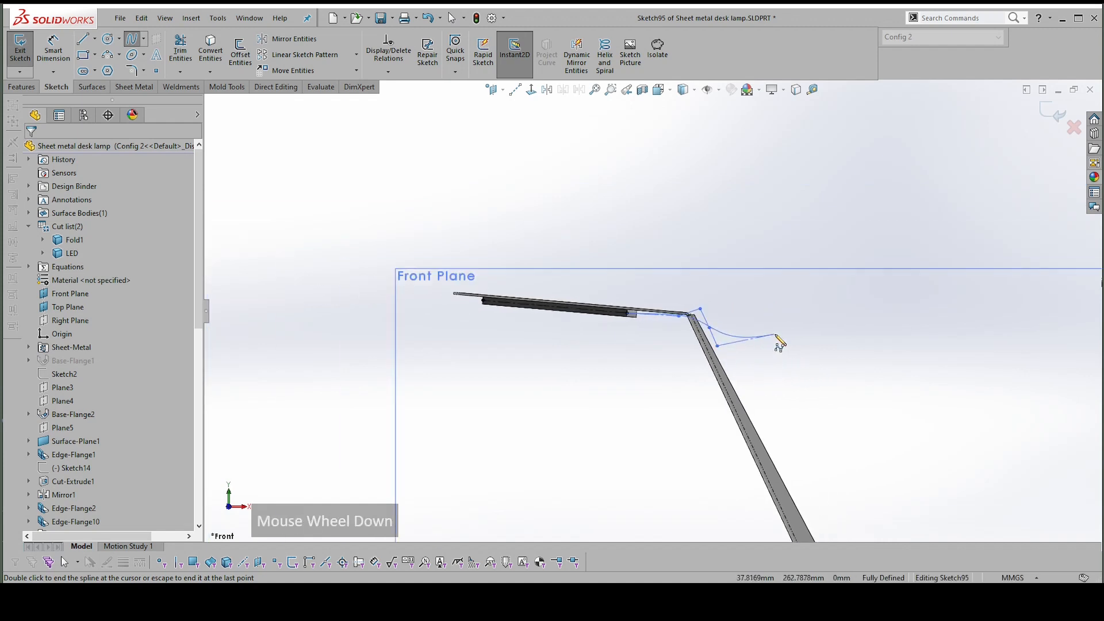
ctrl+middle_drag(791, 413, 708, 308)
scroll(726, 403, up, 2)
scroll(729, 411, up, 2)
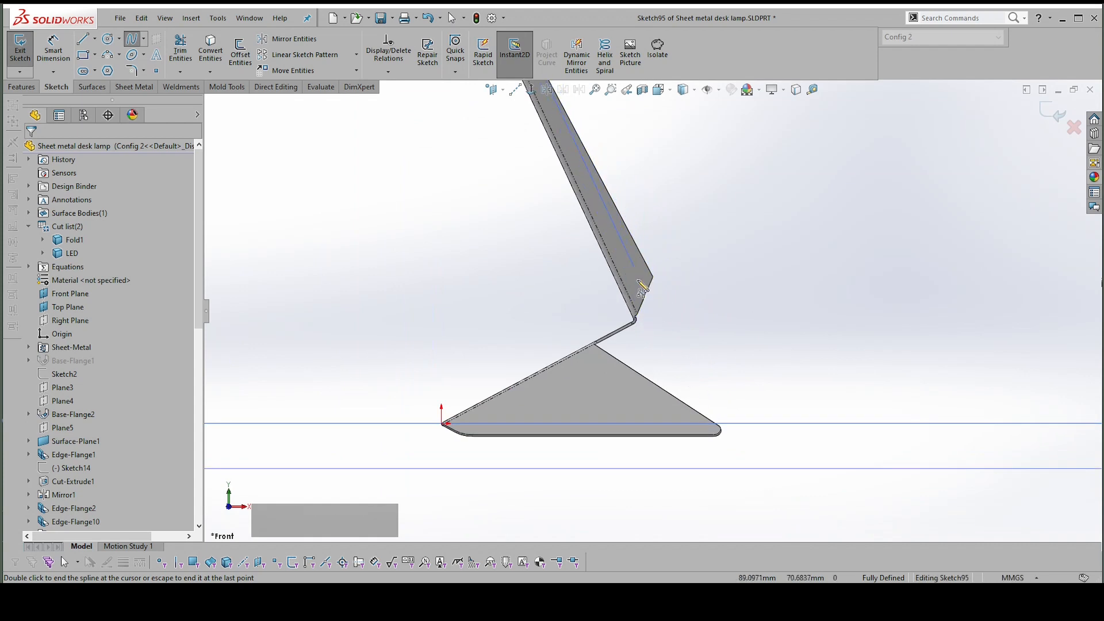
click(727, 409)
click(751, 435)
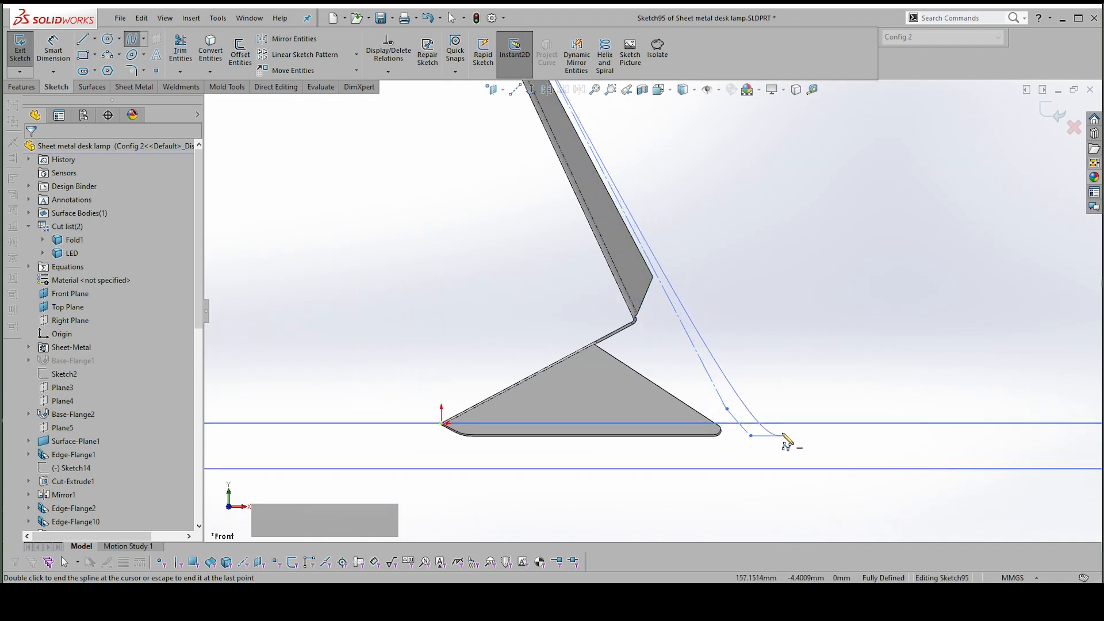
click(787, 435)
scroll(949, 394, down, 4)
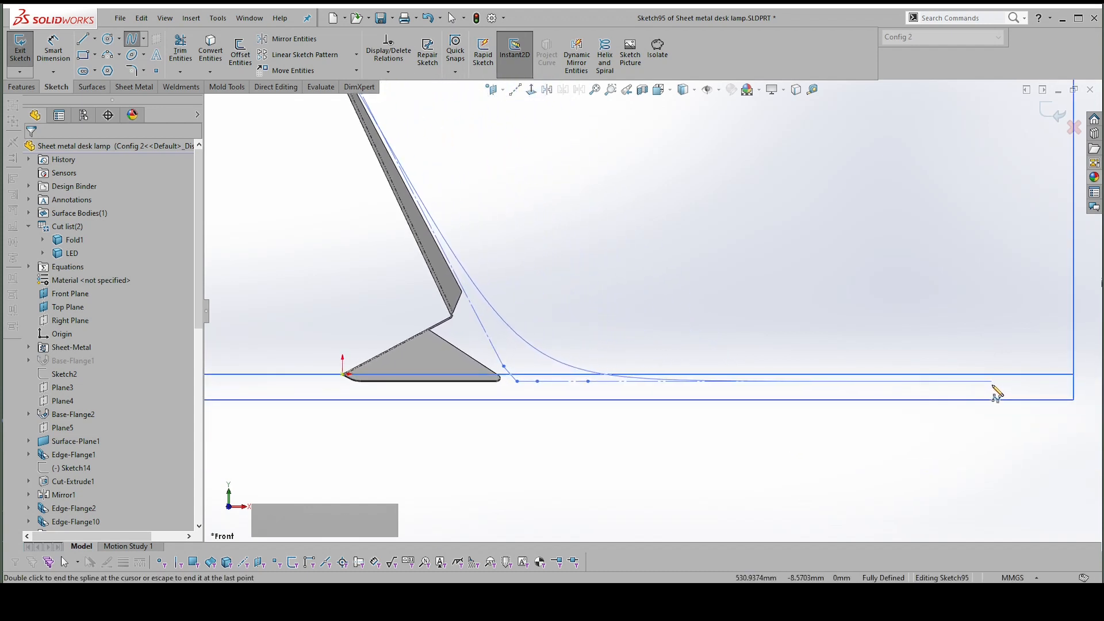
click(991, 382)
key(Escape)
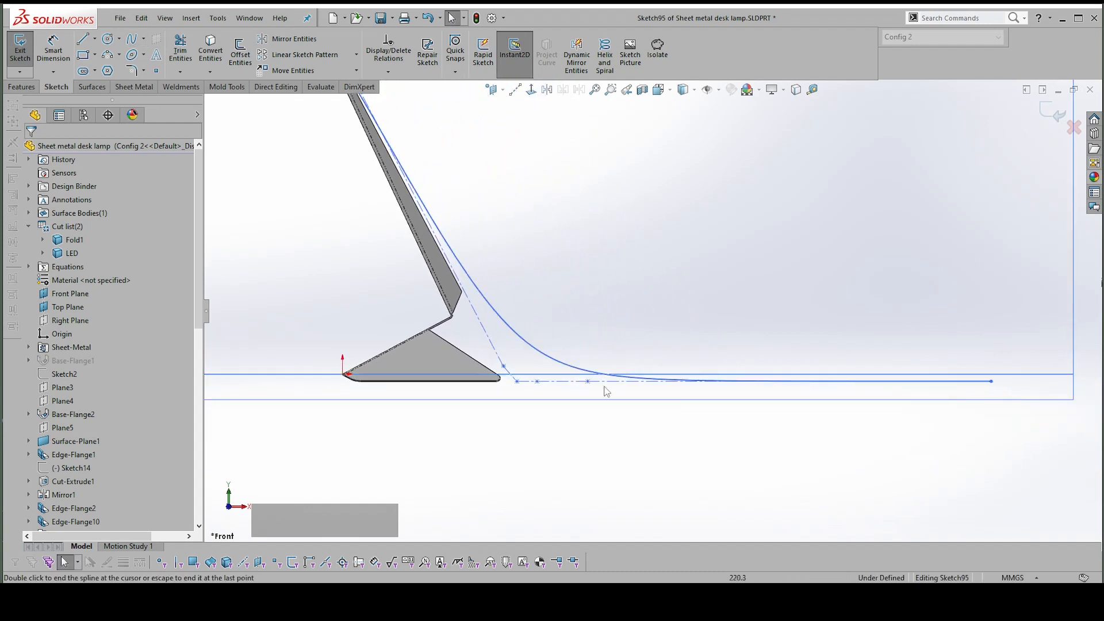
scroll(607, 392, up, 1)
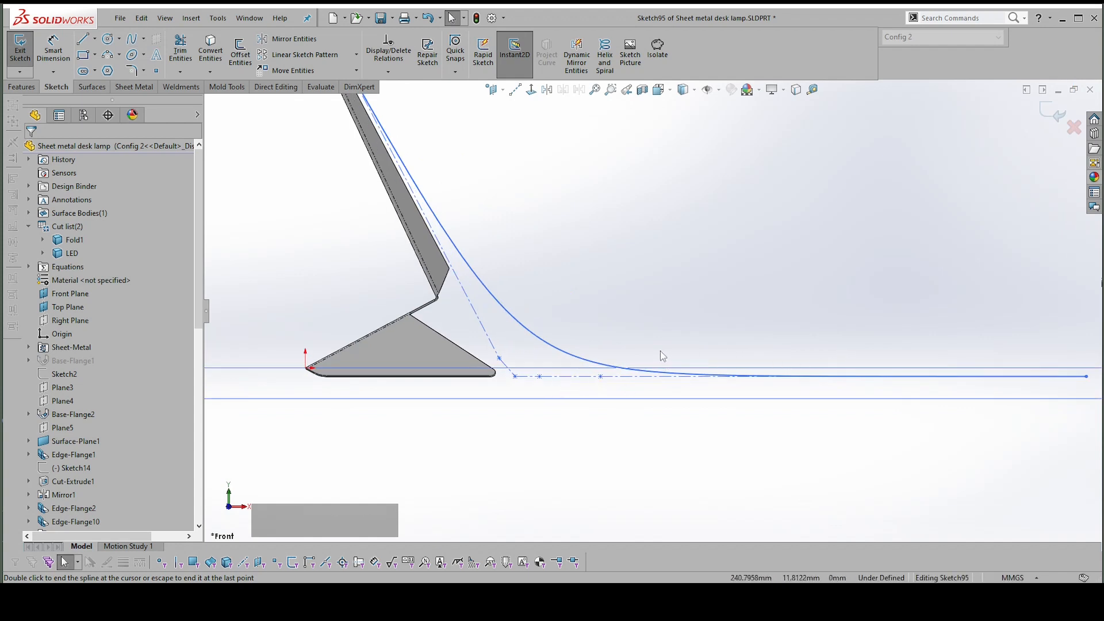
scroll(659, 311, down, 1)
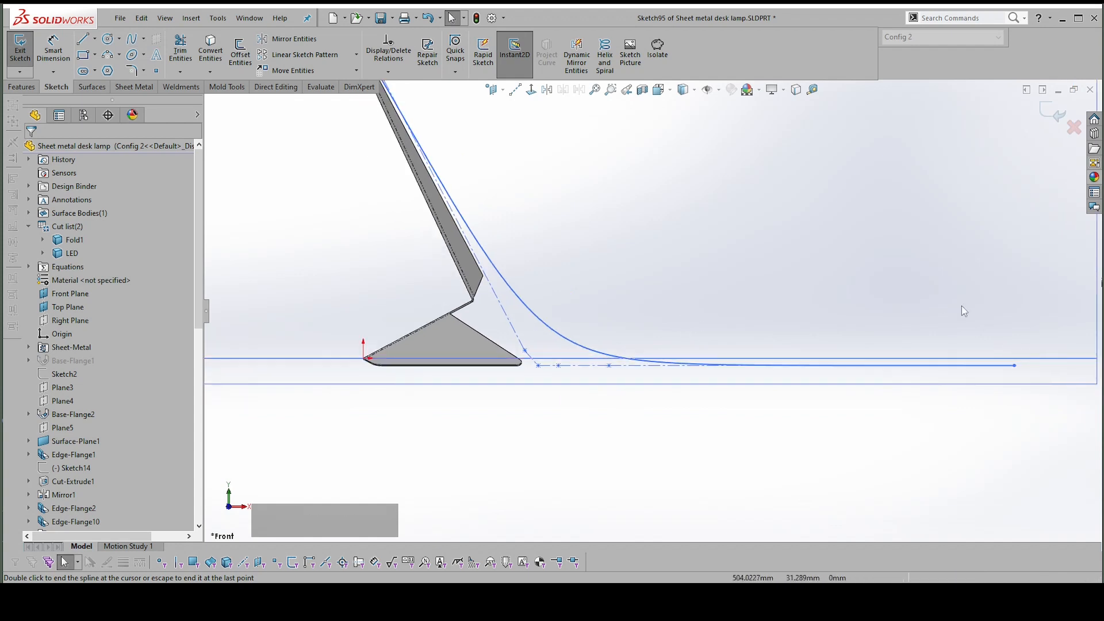
scroll(616, 291, down, 2)
scroll(592, 188, up, 1)
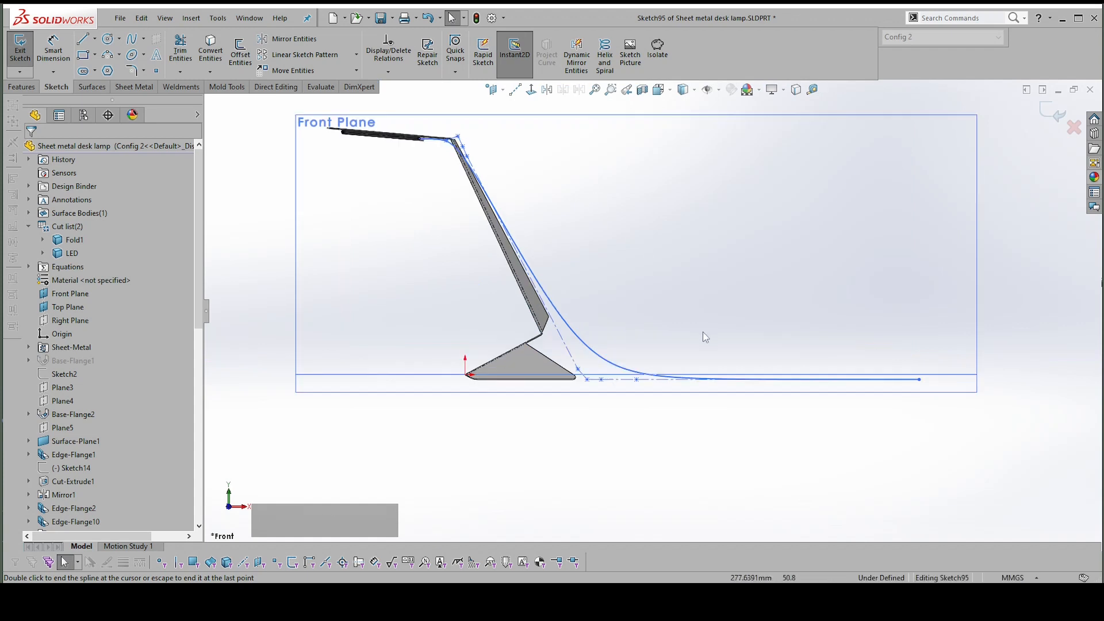
scroll(682, 356, up, 1)
scroll(642, 337, up, 2)
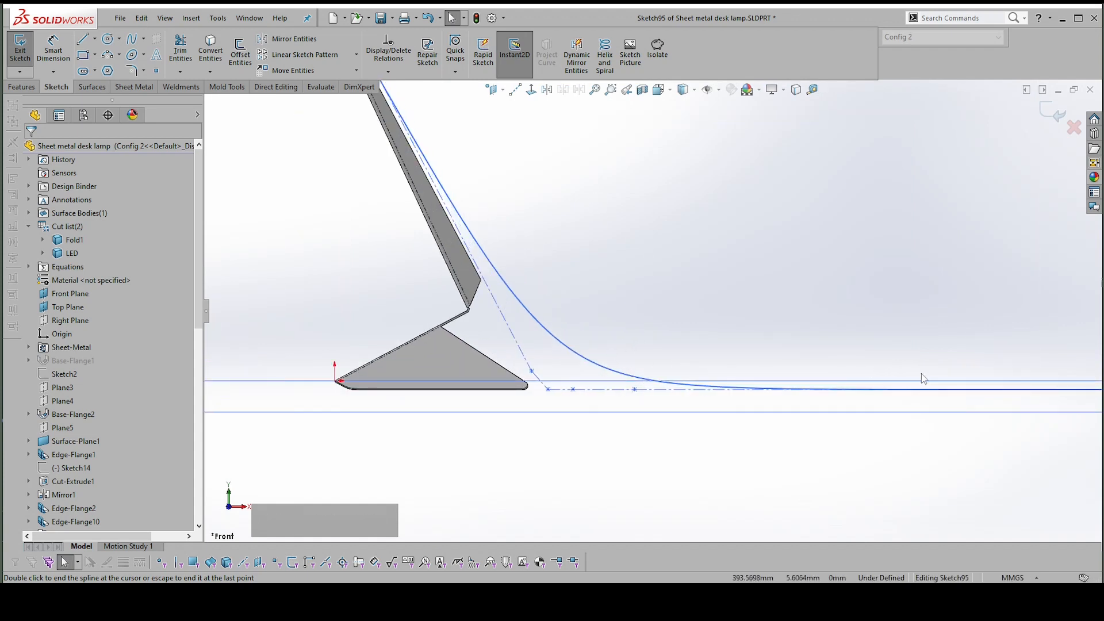
End the spline and lower the first vertex of its final control segment below the base, to about X 214, Y -24 mm
click(726, 392)
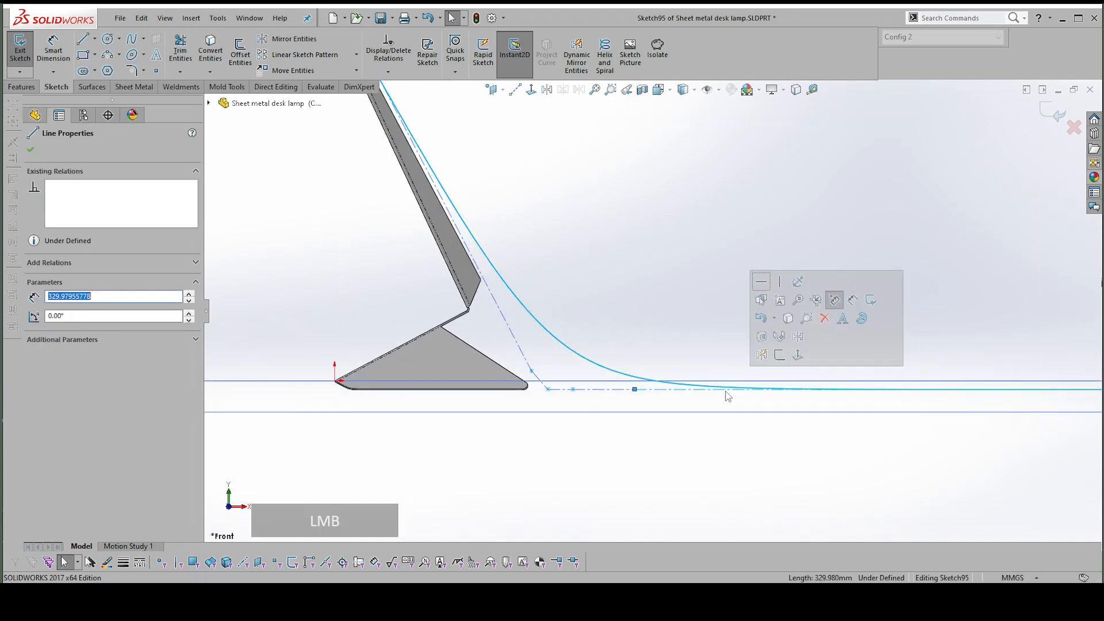
scroll(770, 390, down, 1)
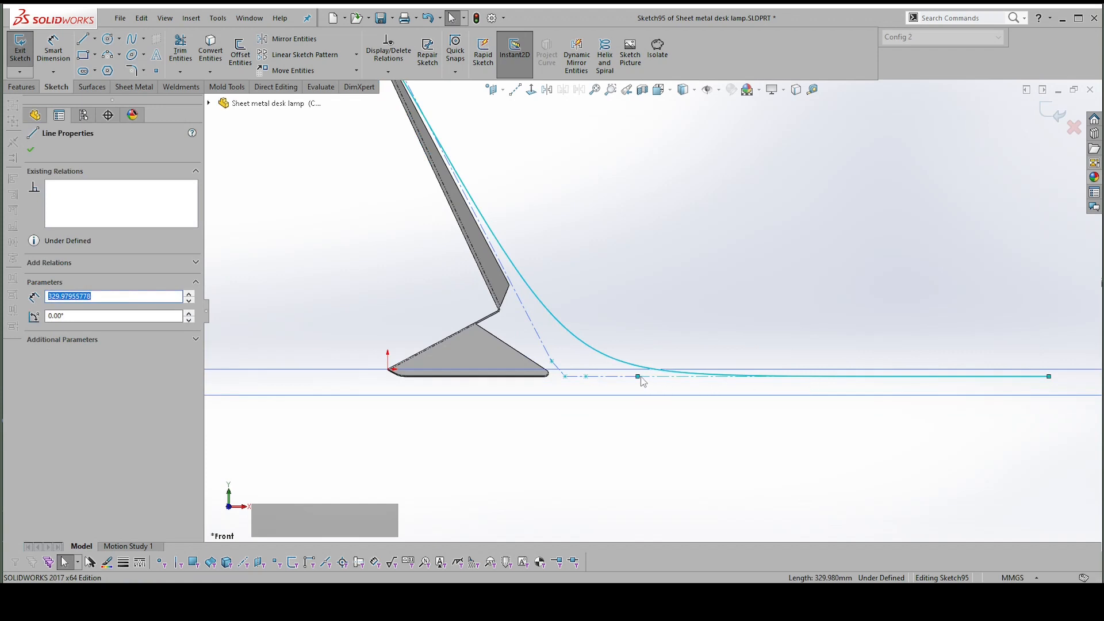
drag(640, 378, 655, 400)
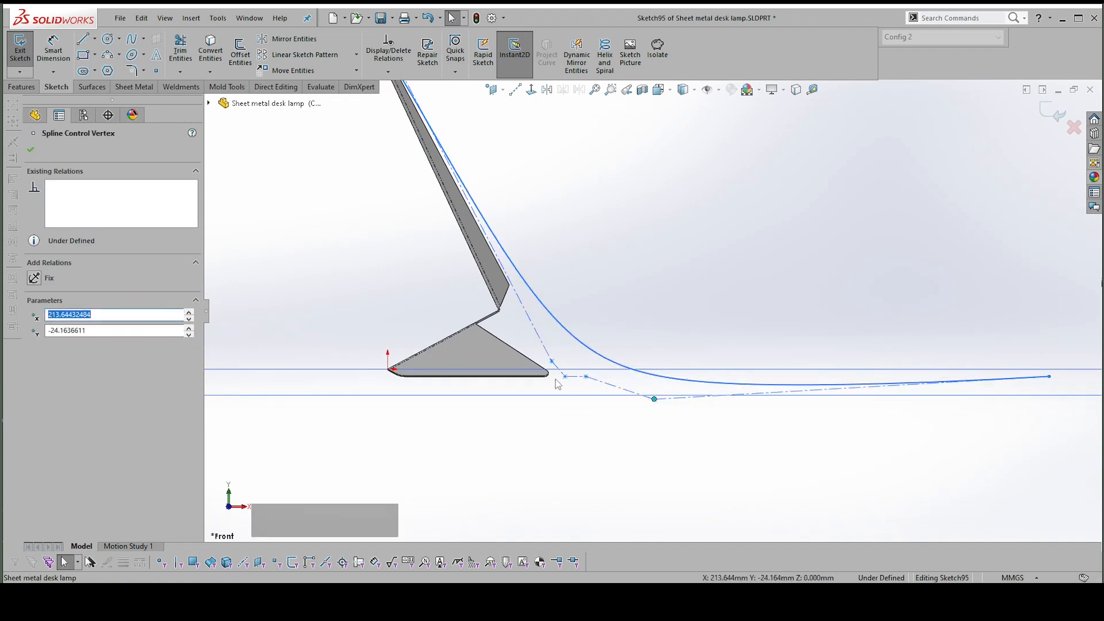
right_drag(737, 305, 721, 243)
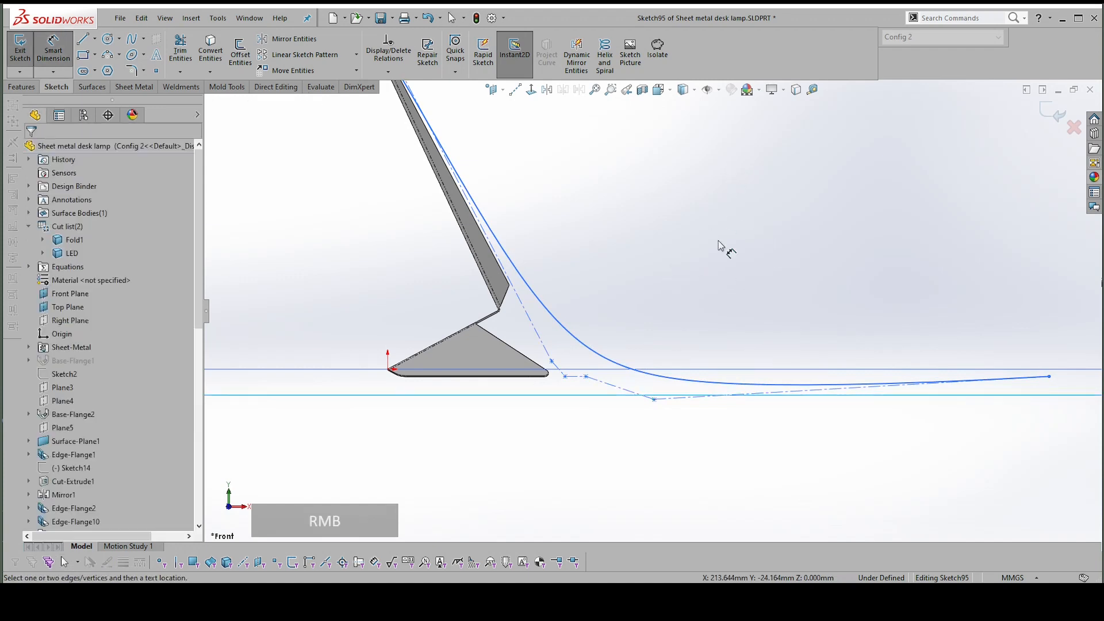
scroll(540, 386, down, 2)
key(Escape)
Sketch a construction line about 111 mm long along the underside of the base, from the front curve to the rear rounded corner
right_click(831, 305)
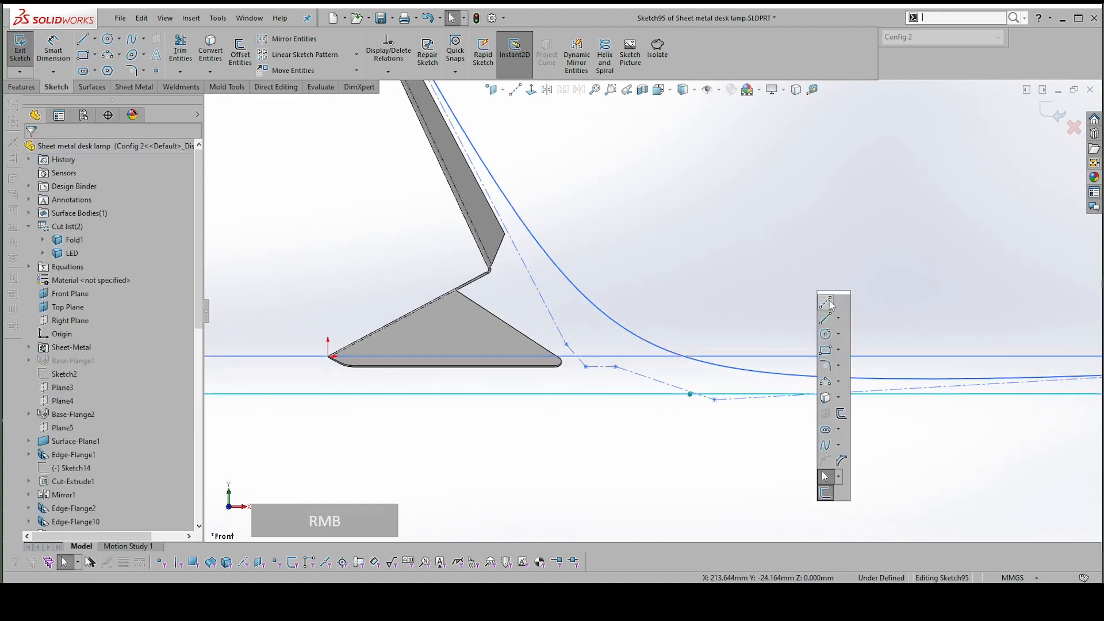
click(830, 303)
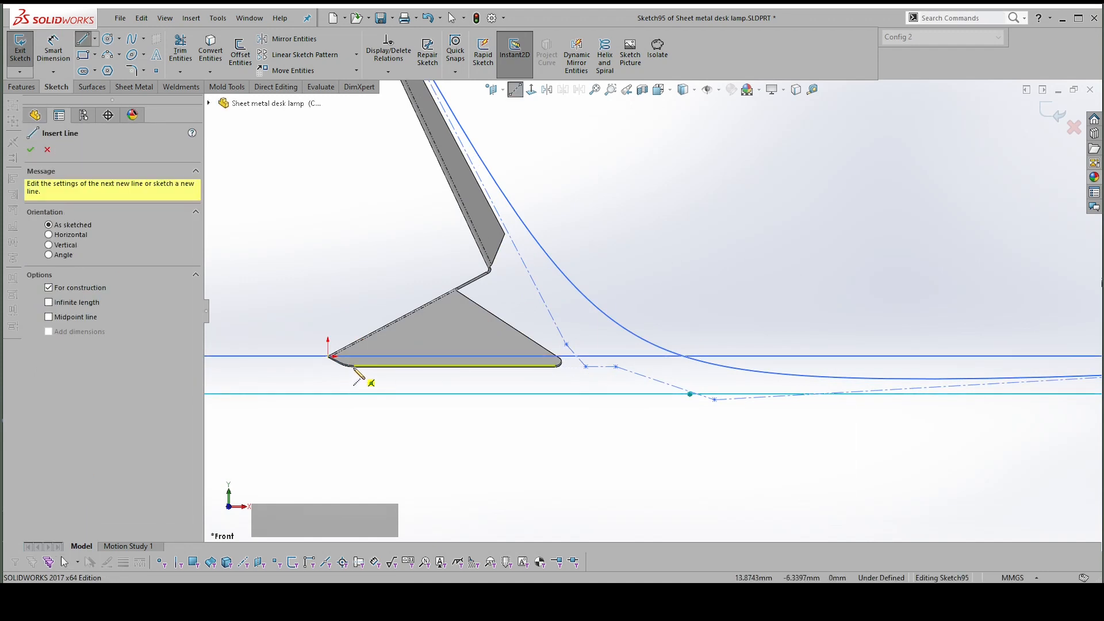
scroll(359, 375, down, 2)
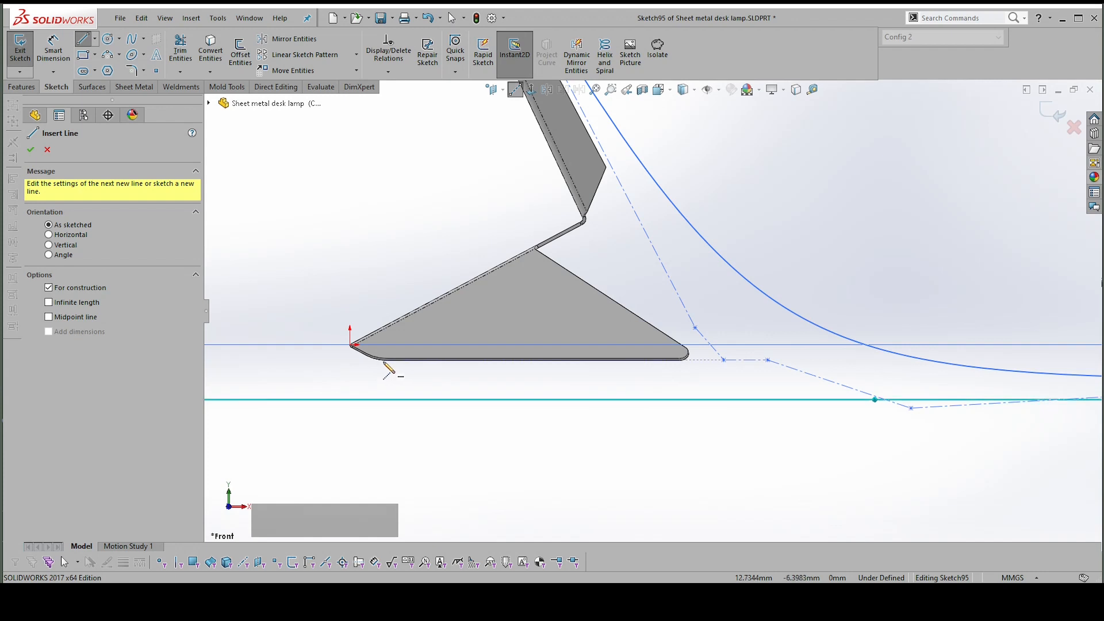
scroll(389, 369, up, 5)
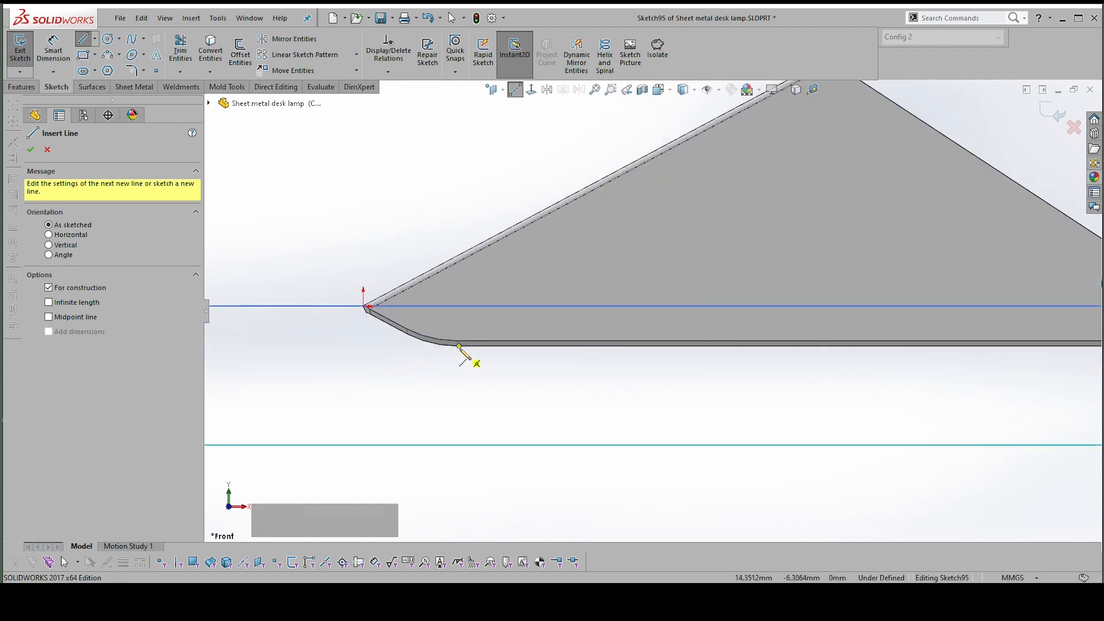
click(459, 347)
scroll(557, 378, down, 3)
scroll(979, 338, up, 4)
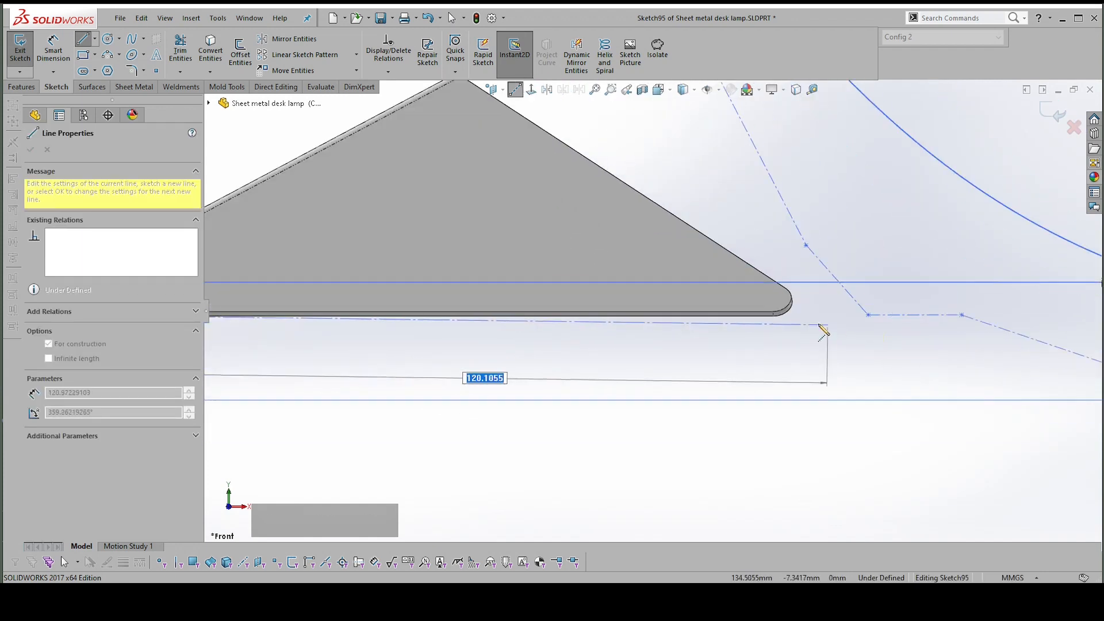
click(774, 316)
key(Escape)
click(737, 316)
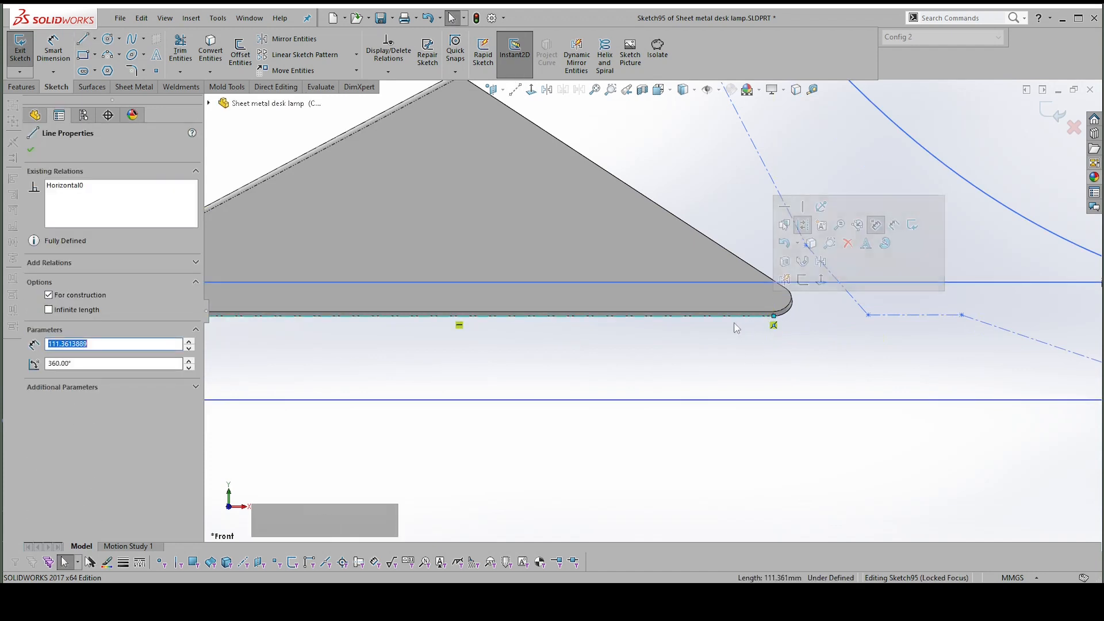
key(Escape)
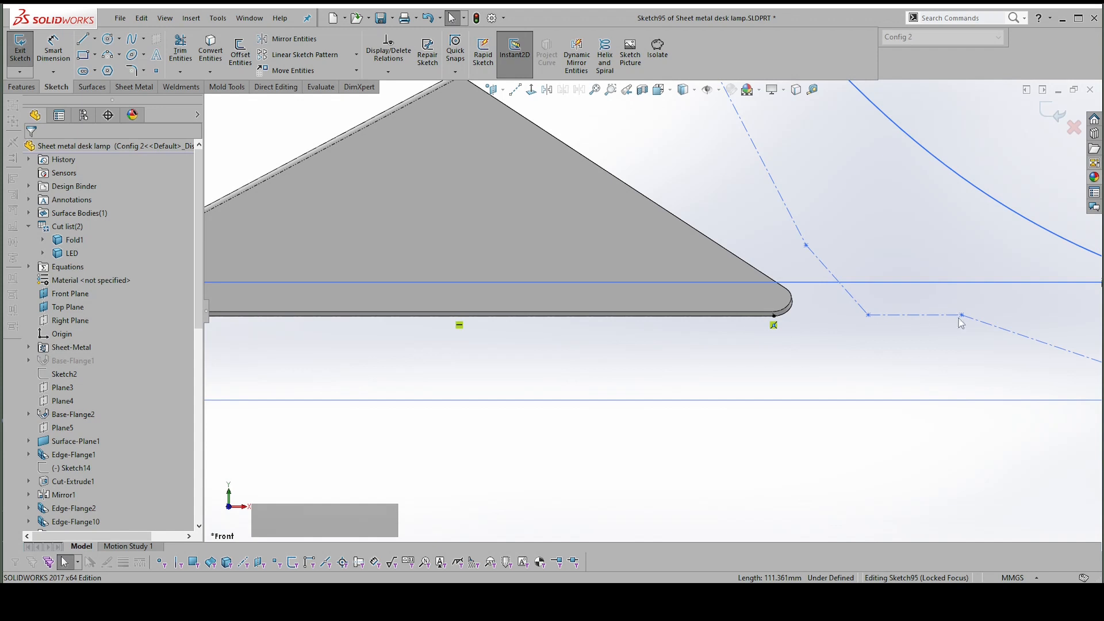
Make the spline's final control segment parallel to the construction line under the base
scroll(961, 323, down, 3)
click(977, 351)
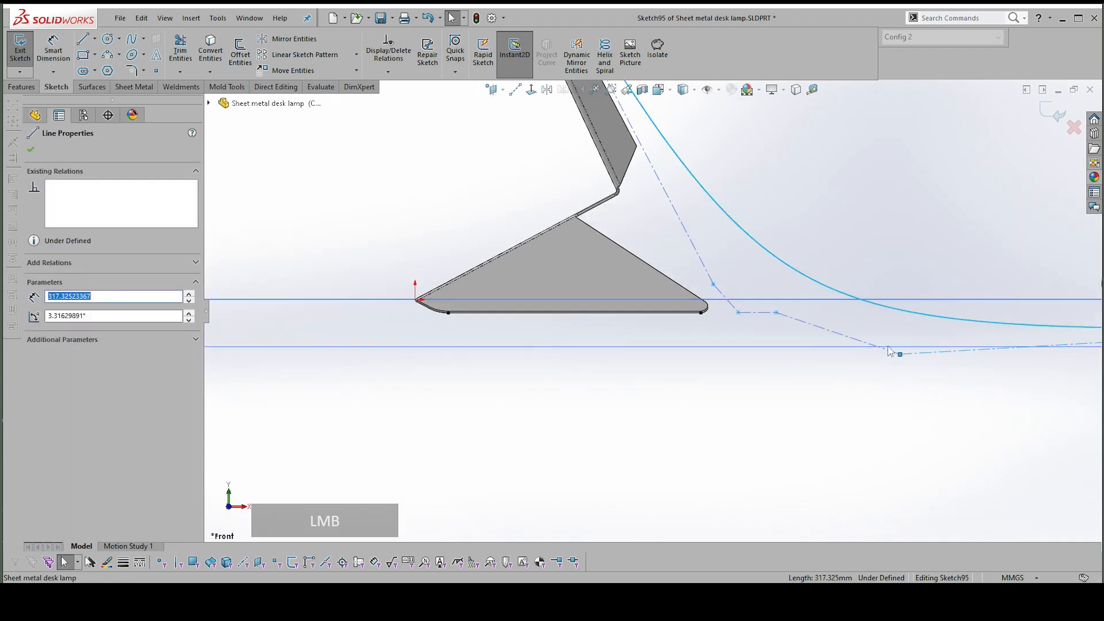
scroll(622, 314, up, 2)
shift+click(631, 305)
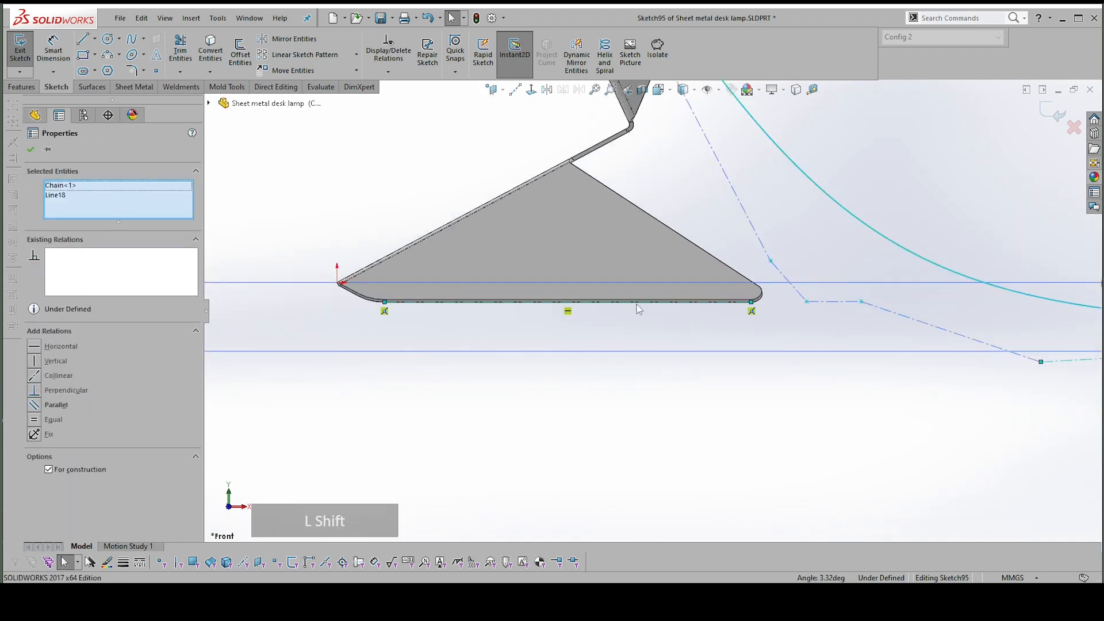
click(742, 197)
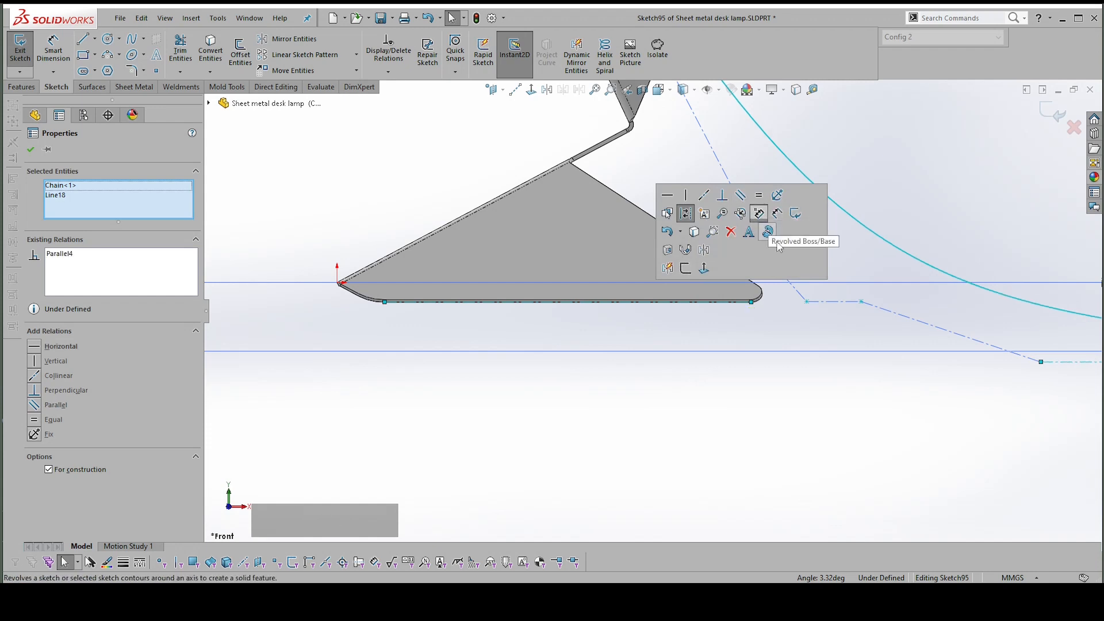
Move the spline's free end point up to about X 533, Y -5 mm, near the level of the base's underside
scroll(1028, 332, down, 3)
scroll(1027, 332, down, 3)
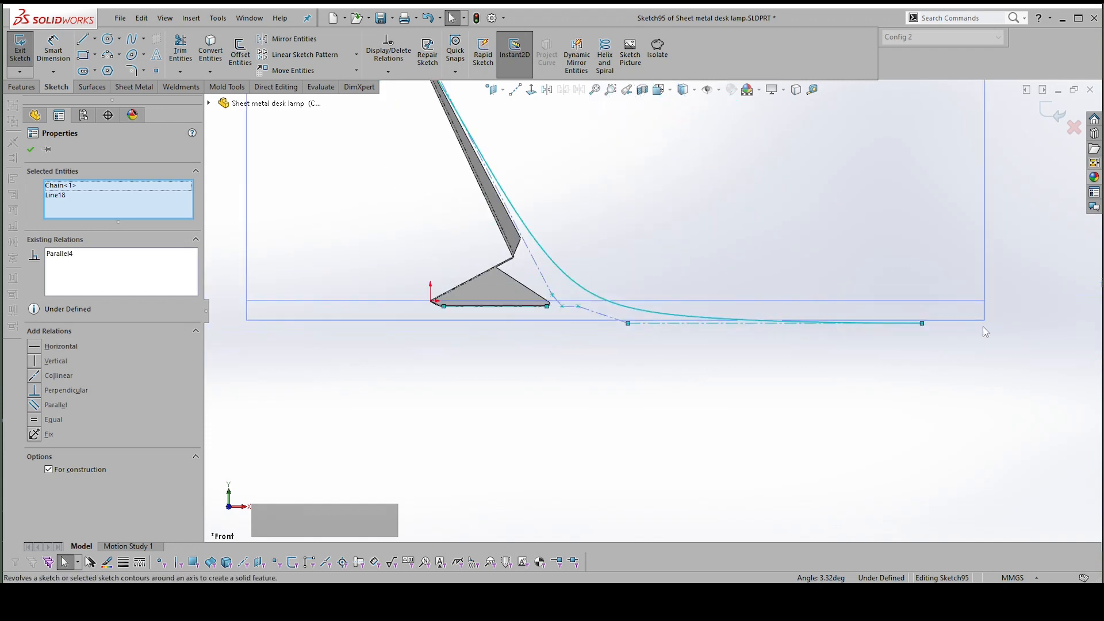
scroll(983, 328, up, 2)
key(Escape)
drag(869, 320, 871, 295)
right_drag(858, 241, 810, 96)
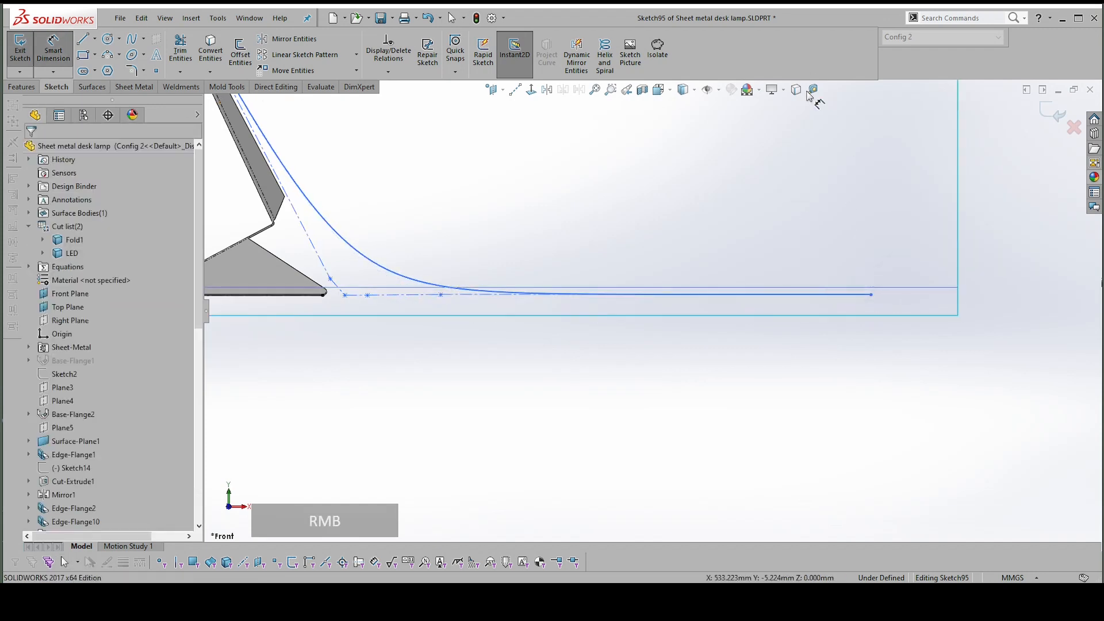
click(868, 297)
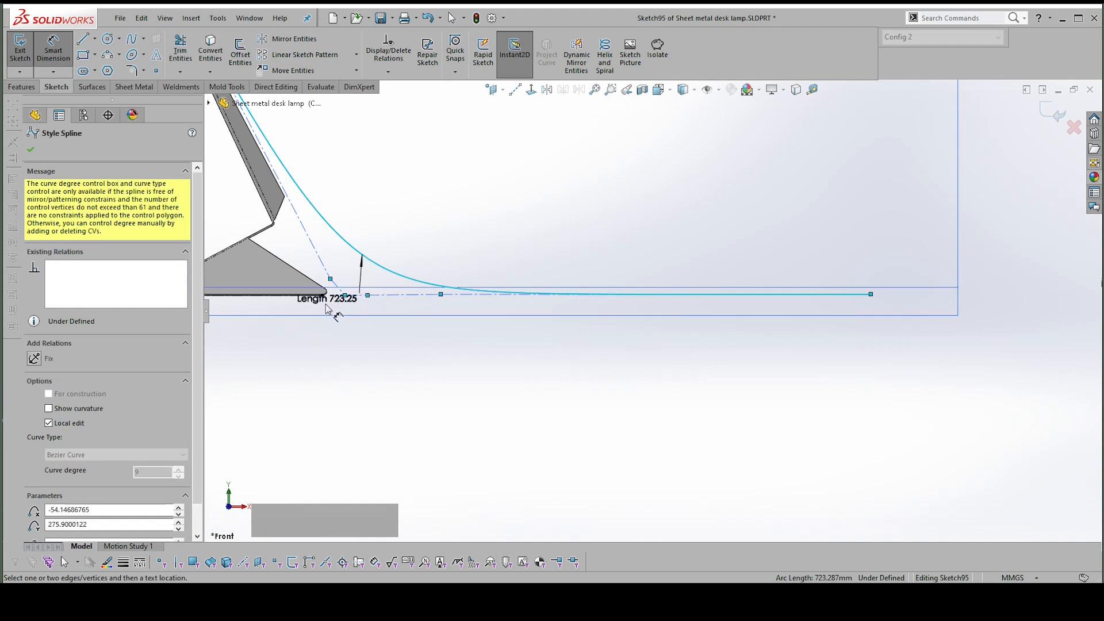
scroll(310, 298, up, 1)
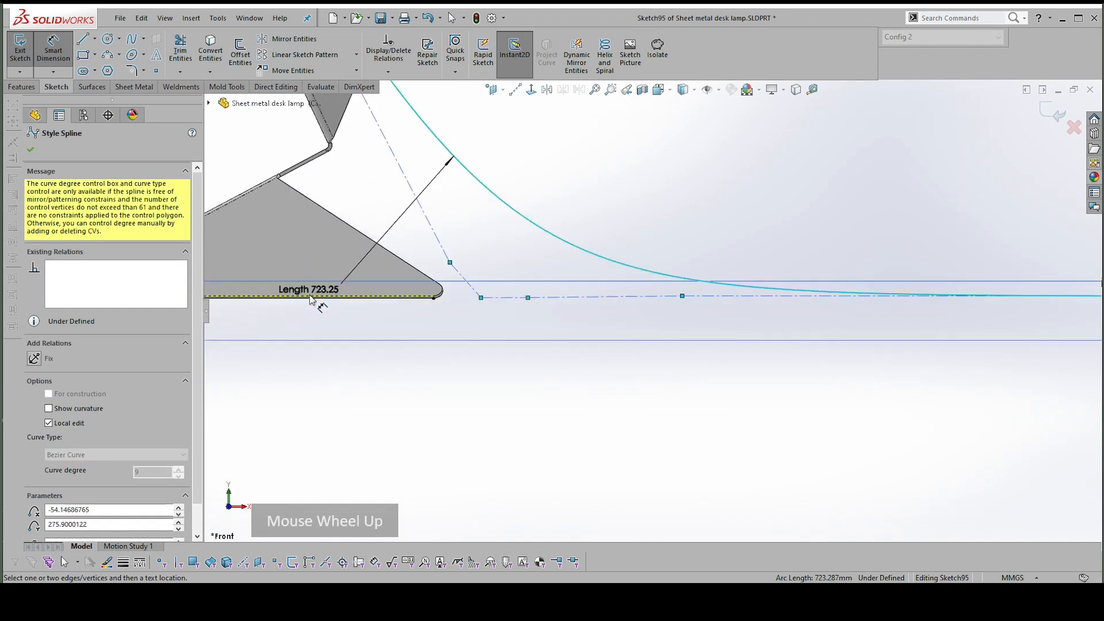
click(418, 301)
key(Escape)
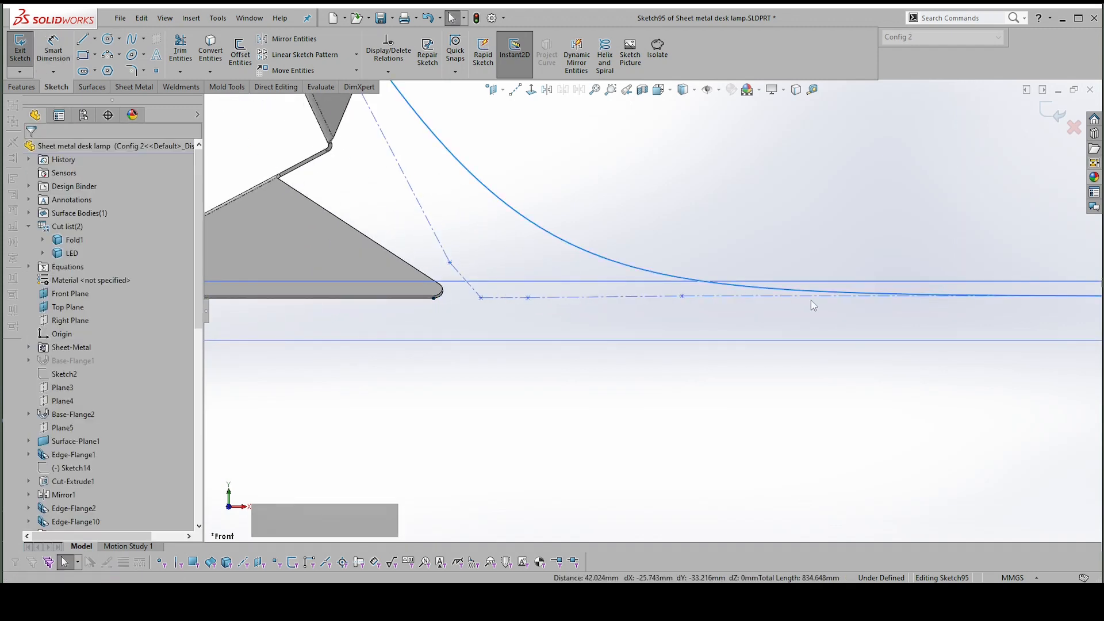
Reshape the lower spline by raising the final segment's first vertex to about Y 11 mm and repositioning the neighbouring vertices around the base's rear corner
scroll(811, 301, down, 3)
drag(671, 303, 674, 276)
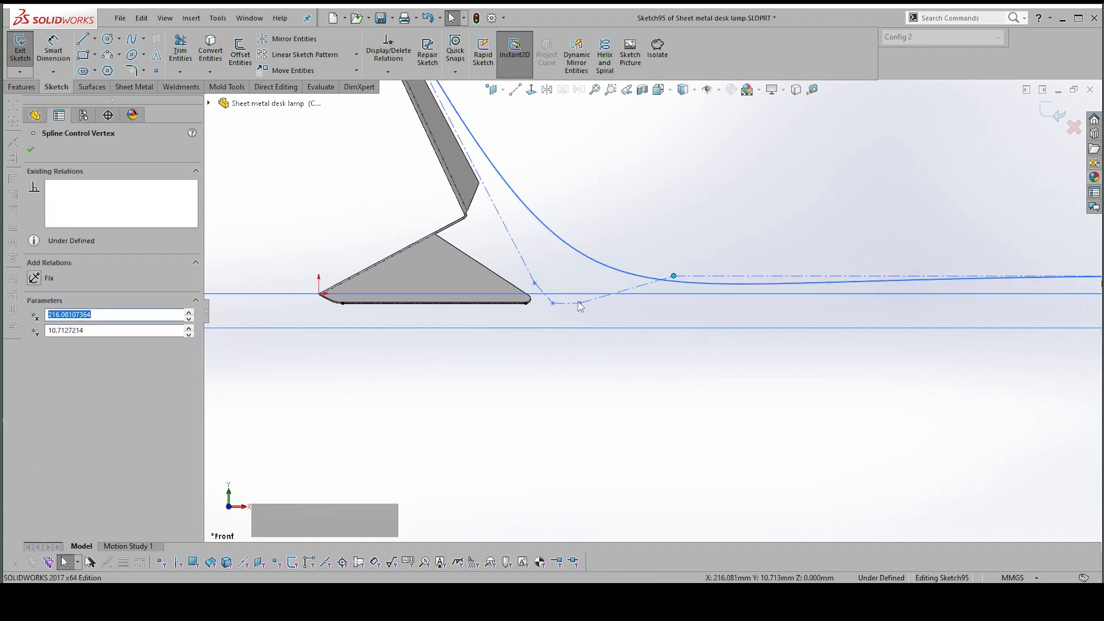
drag(579, 303, 490, 323)
click(540, 289)
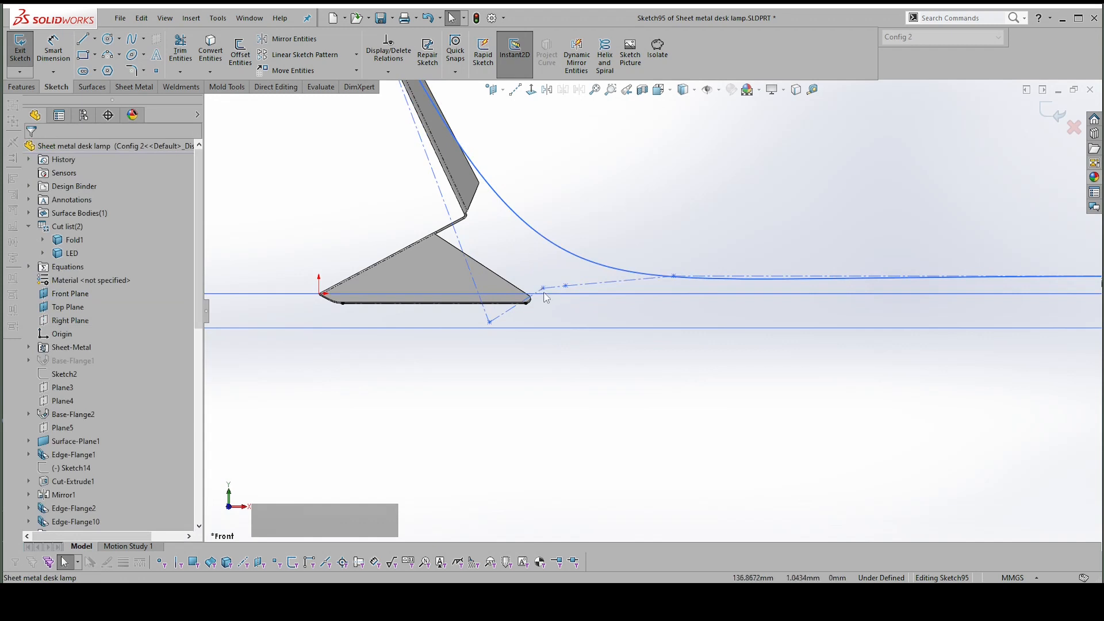
mouse_move(543, 289)
mouse_down()
mouse_move(557, 314)
mouse_move(574, 297)
mouse_move(541, 281)
mouse_up()
scroll(644, 310, down, 2)
scroll(996, 252, up, 2)
Dimension the spline's end point 1.65 mm above the construction line under the base
right_drag(996, 251, 993, 159)
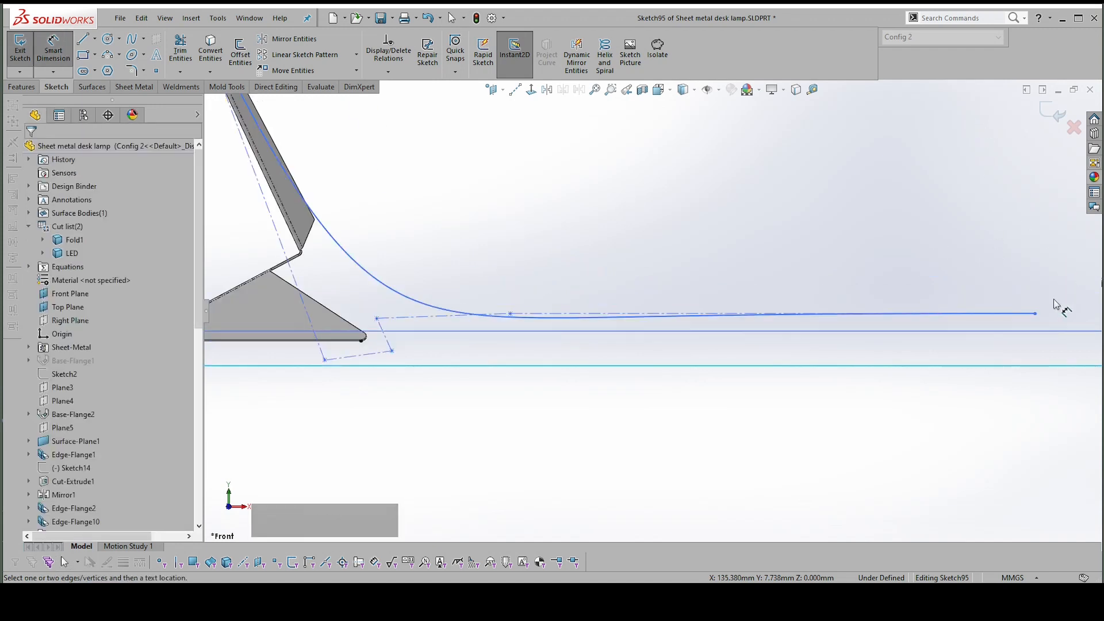
click(287, 343)
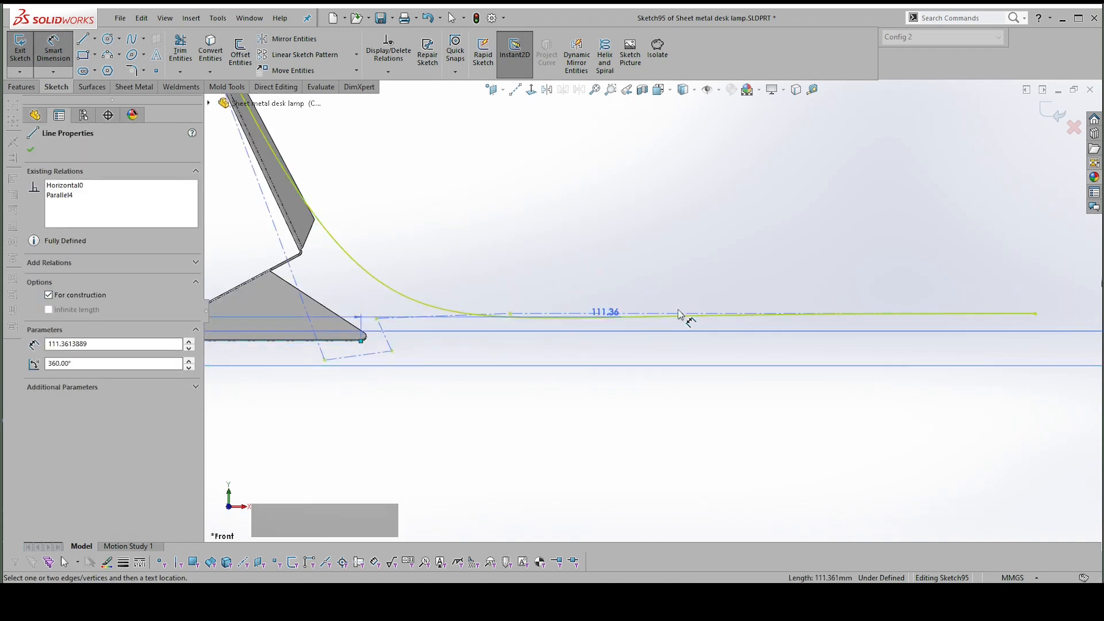
click(1037, 315)
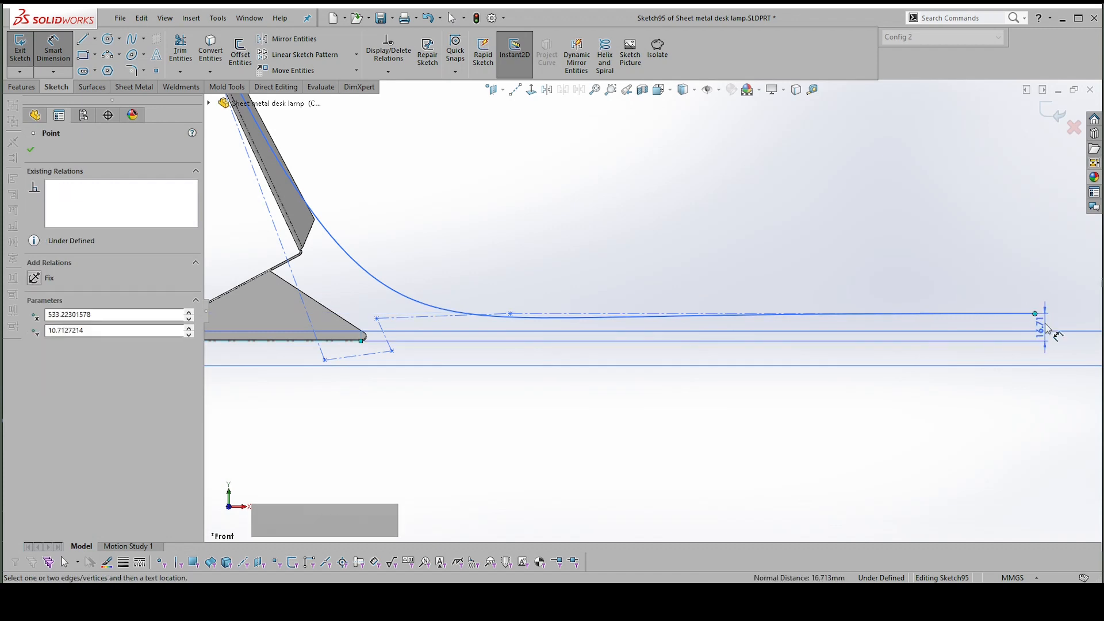
click(1051, 303)
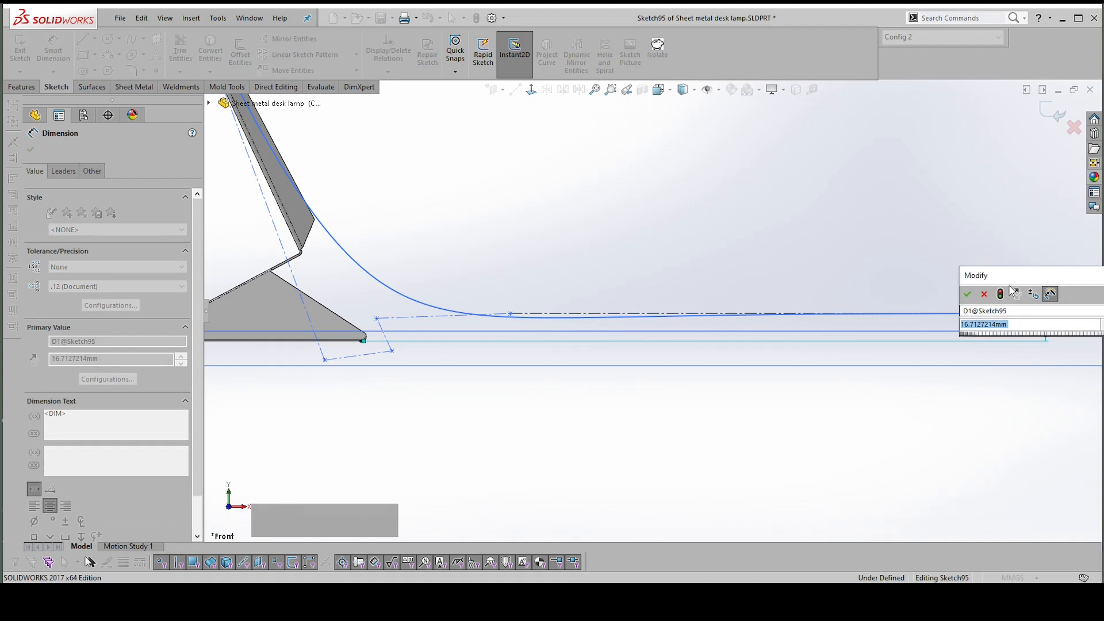
text(1.65)
key(Return)
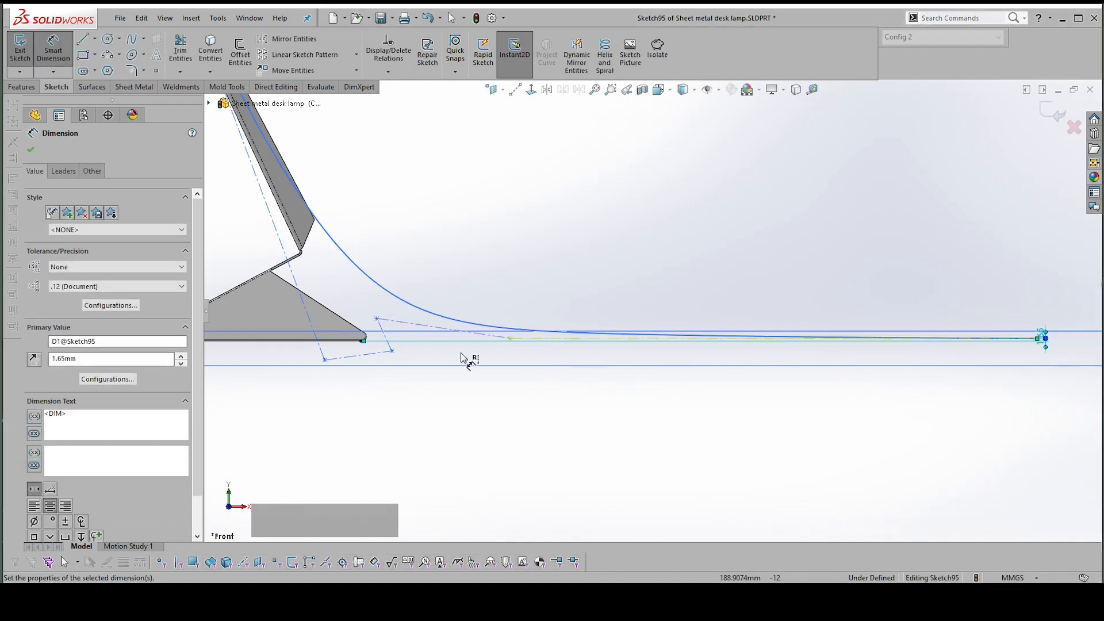
key(Escape)
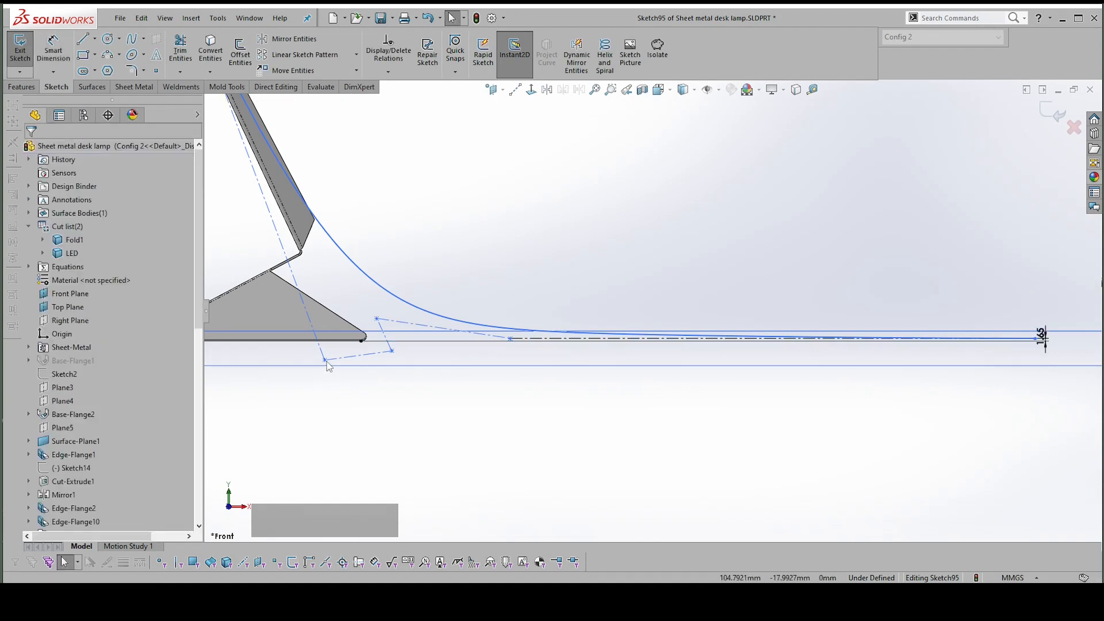
Reshape the spline at the upper bend, moving one control vertex outward to about X 4, Y 279 mm and lowering its neighbour towards the bend
click(325, 364)
scroll(426, 259, down, 6)
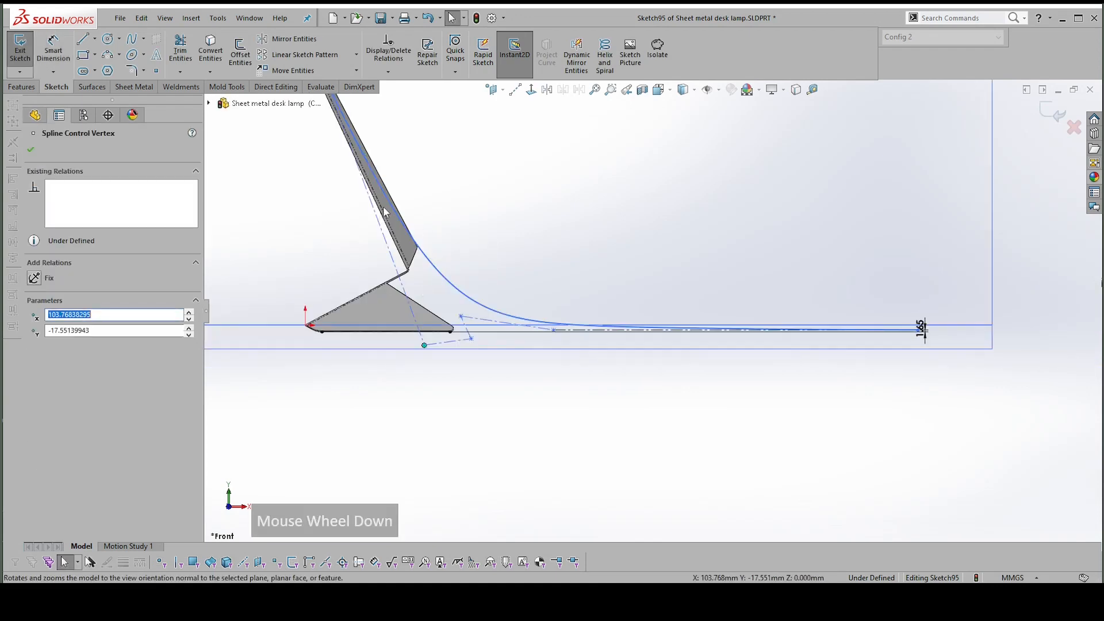
scroll(518, 180, up, 6)
click(552, 190)
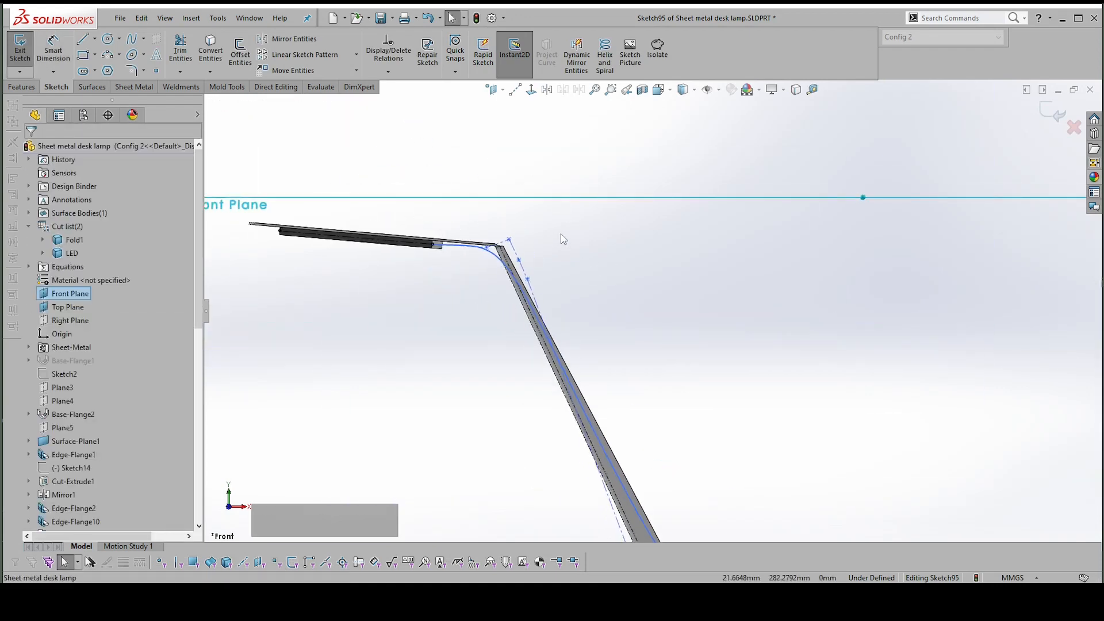
middle_drag(568, 226, 508, 235)
scroll(487, 254, up, 4)
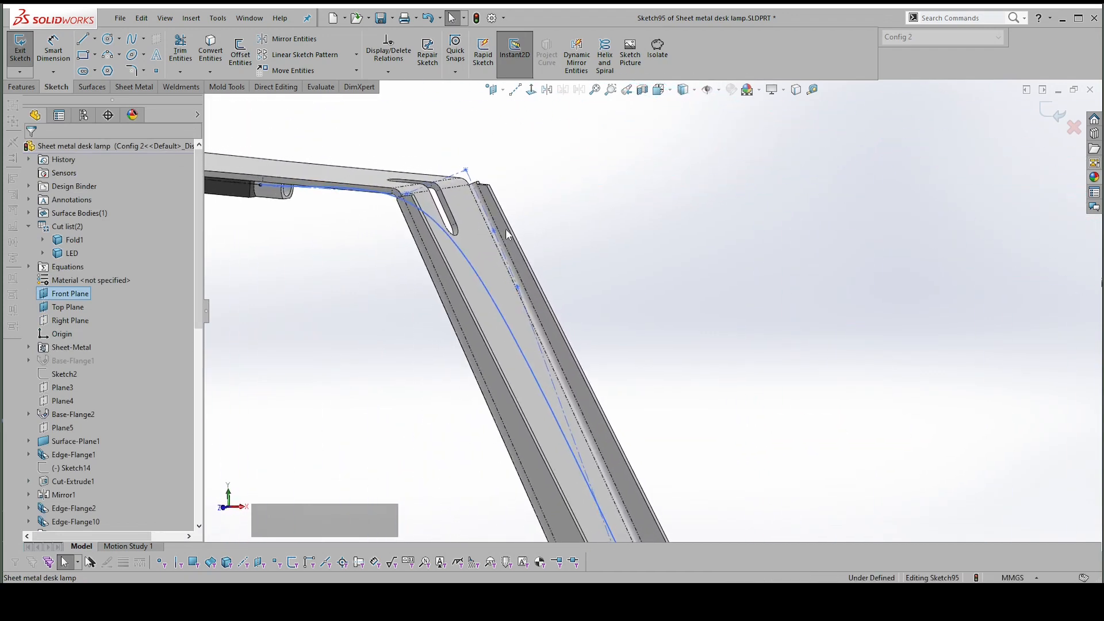
drag(494, 235, 525, 172)
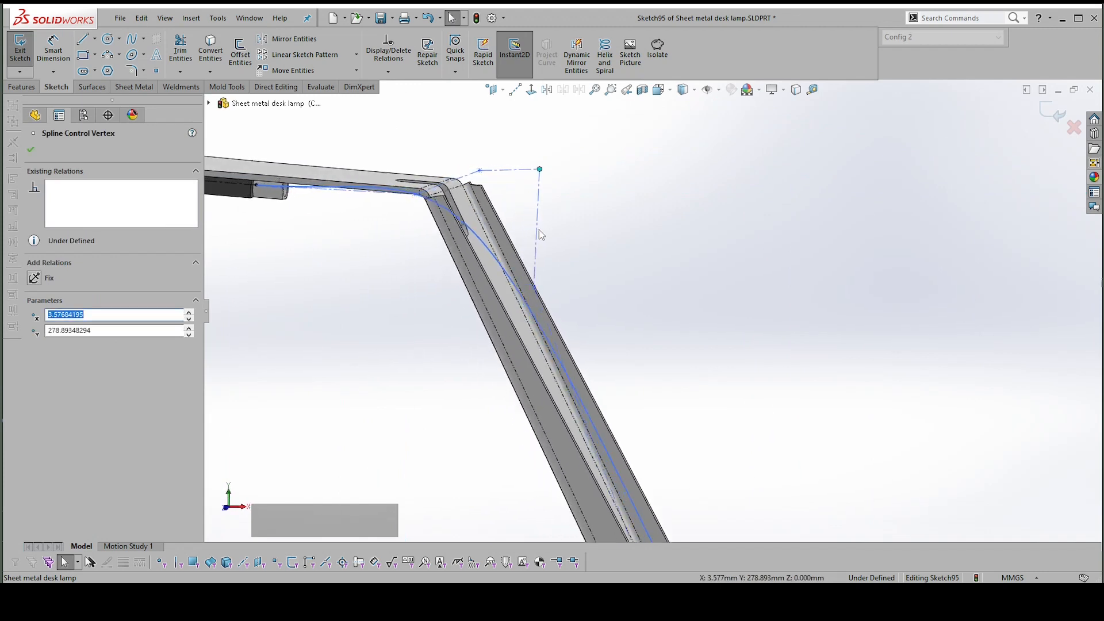
middle_drag(561, 226, 463, 198)
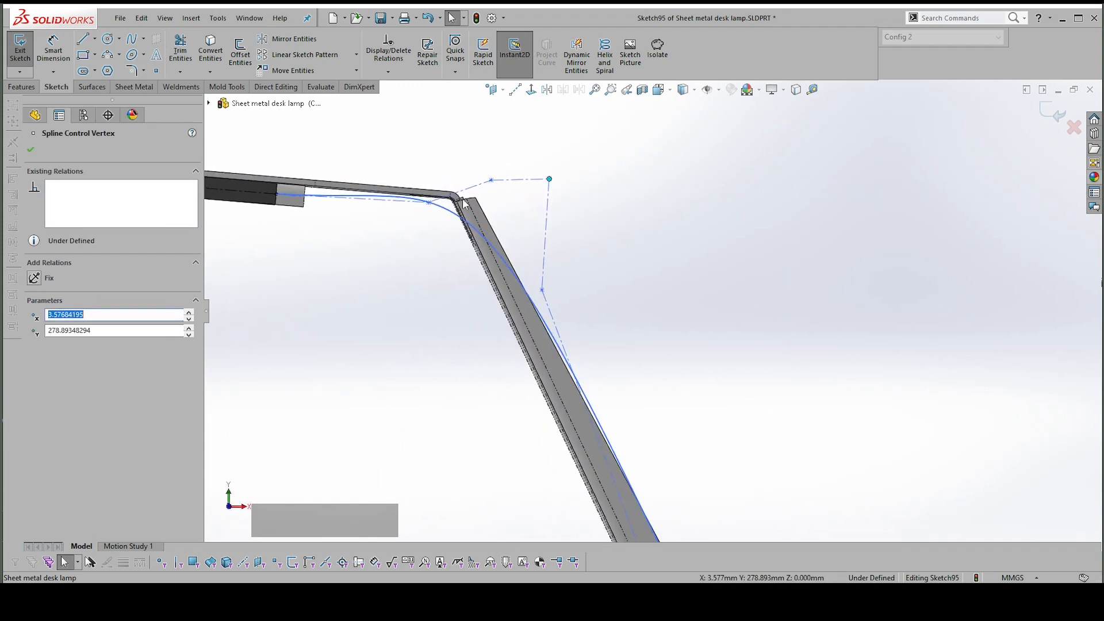
click(493, 181)
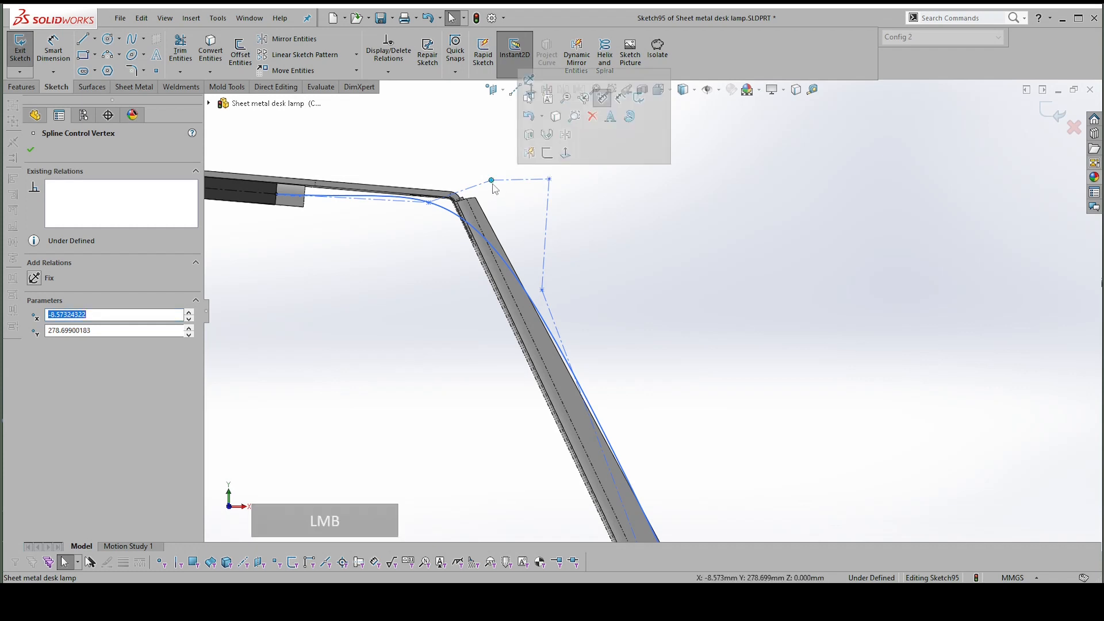
drag(493, 181, 493, 201)
Make the Style Spline tangent to the construction line running through the LED head at the upper bend
click(700, 226)
middle_drag(700, 226, 433, 372)
click(462, 354)
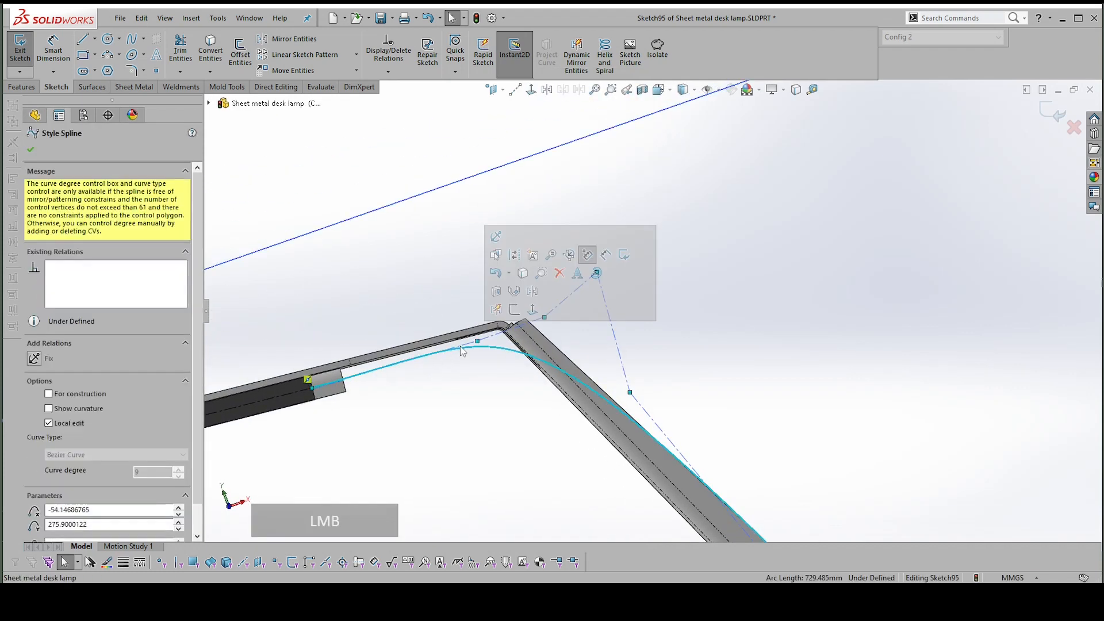
shift+click(277, 404)
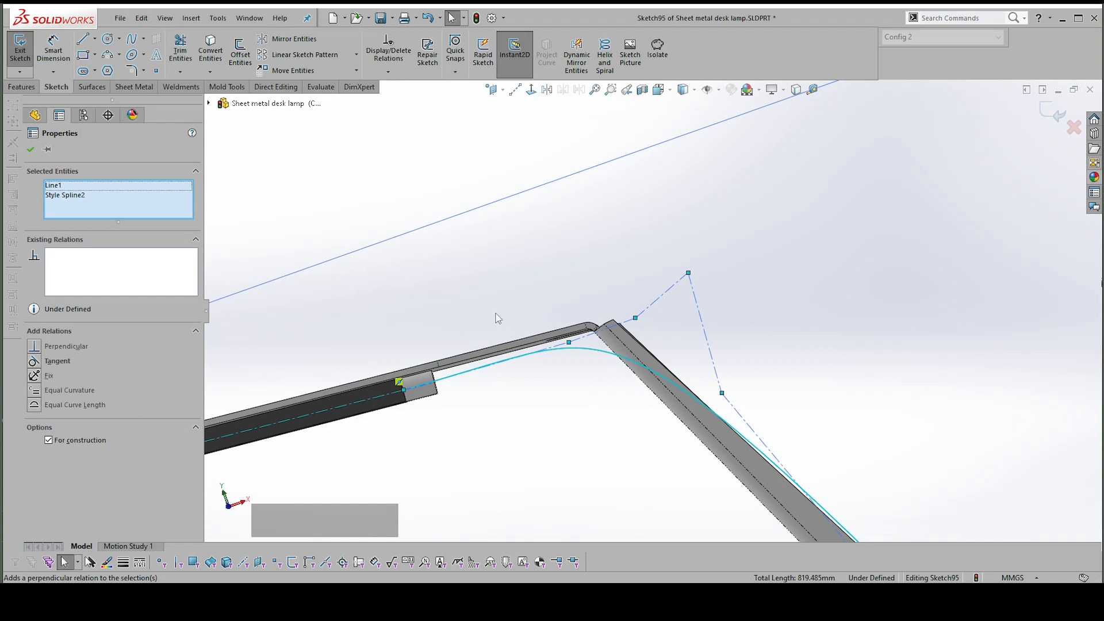
click(35, 362)
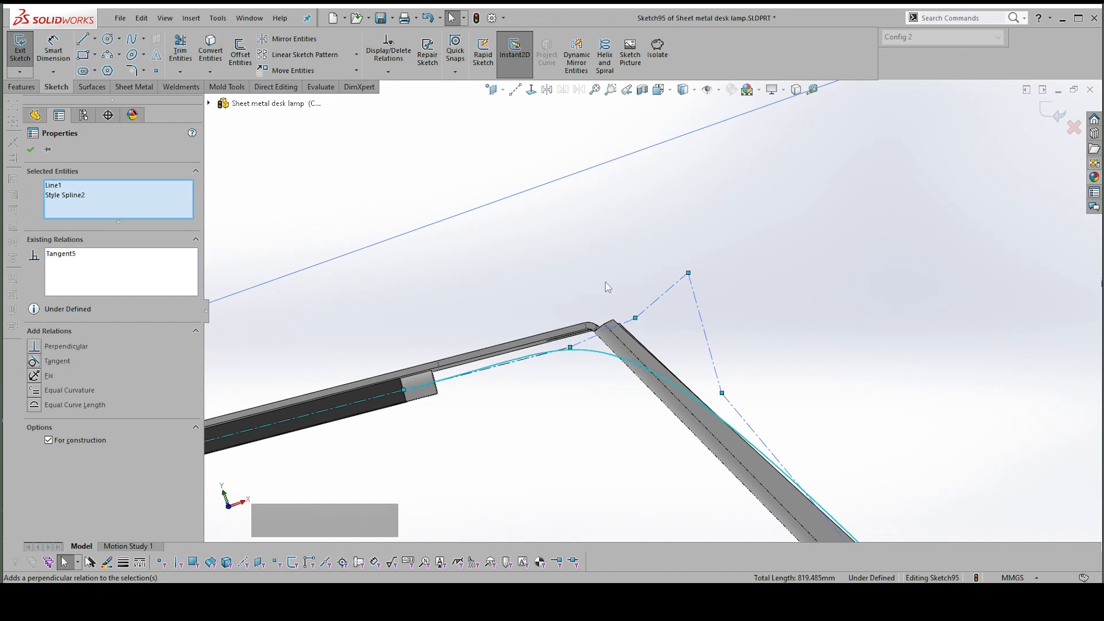
key(Escape)
middle_drag(798, 363, 790, 341)
right_click(791, 340)
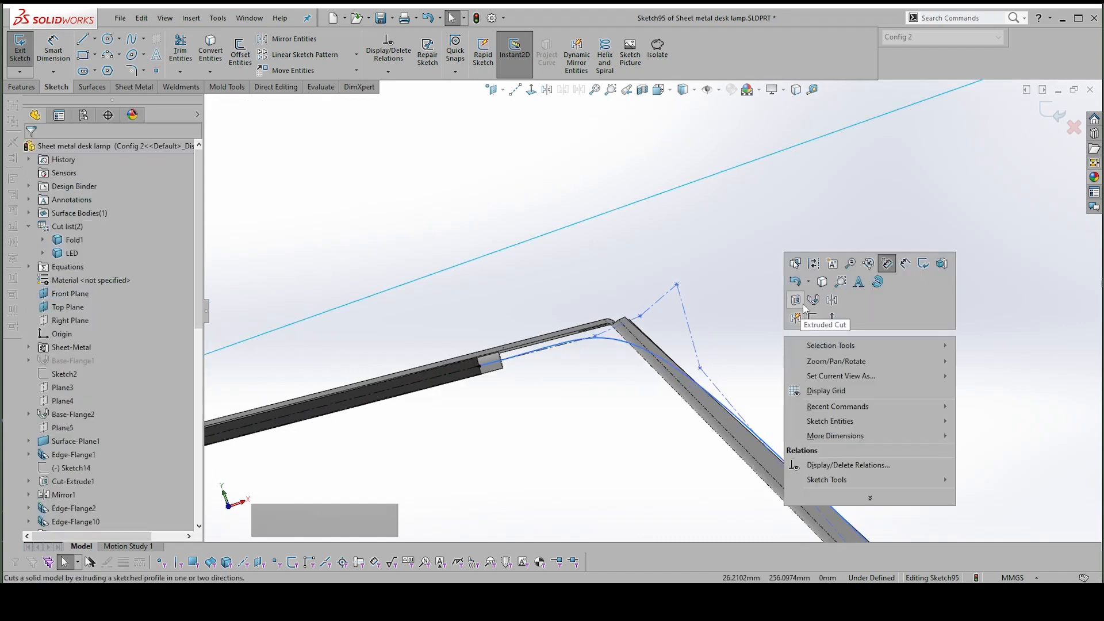
click(832, 319)
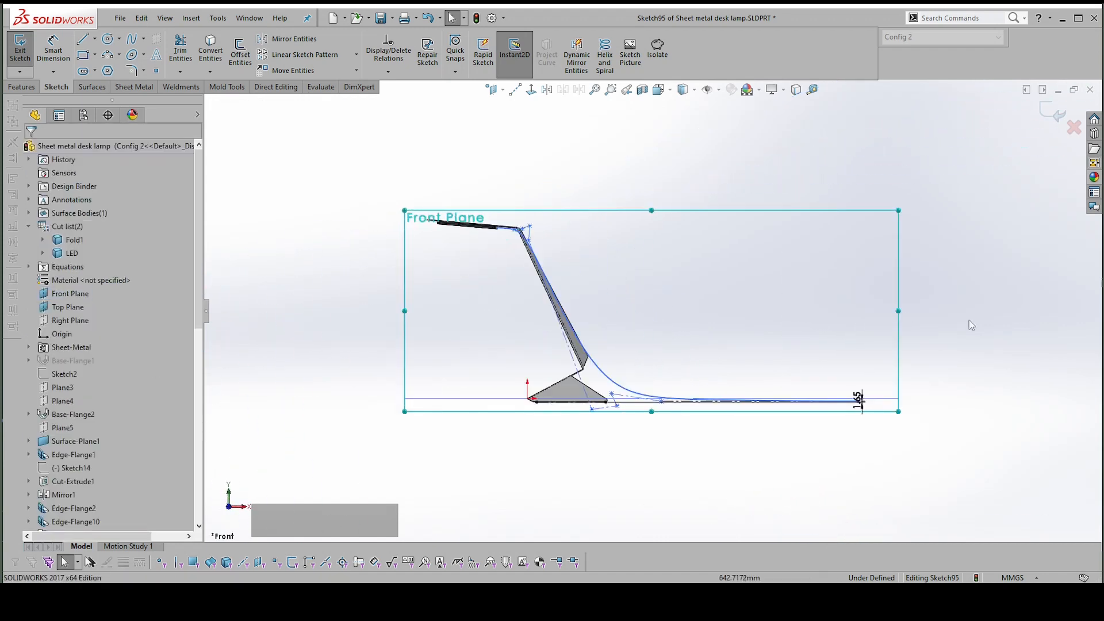
right_drag(971, 326, 952, 345)
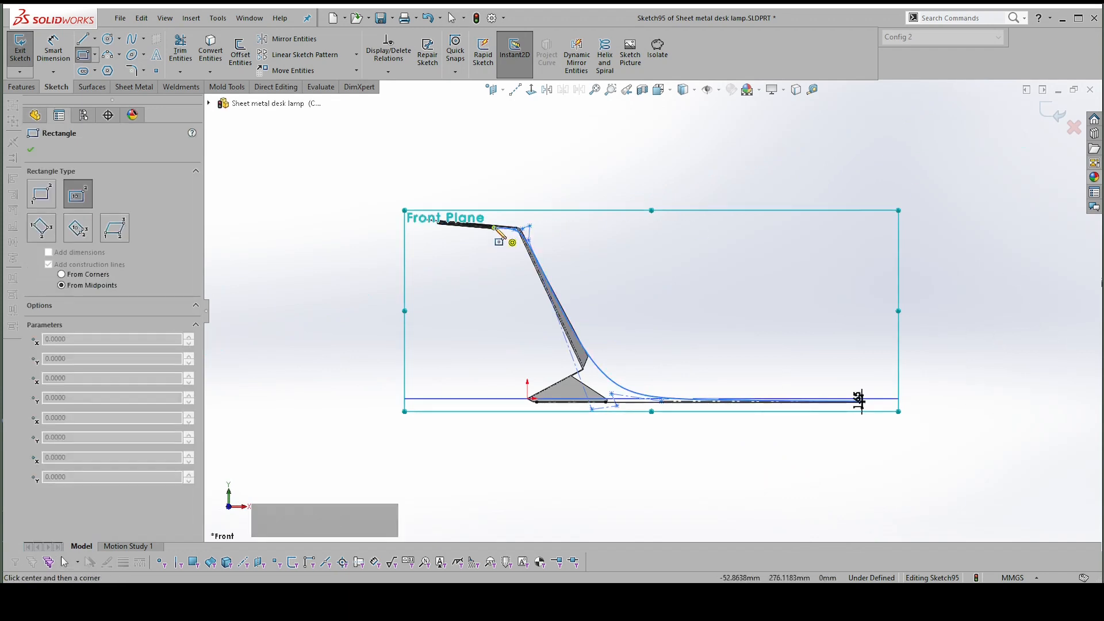
click(494, 227)
key(Escape)
Dimension the horizontal distance between the spline's start point at the LED head and its far end point as 580 mm
right_drag(728, 291, 726, 250)
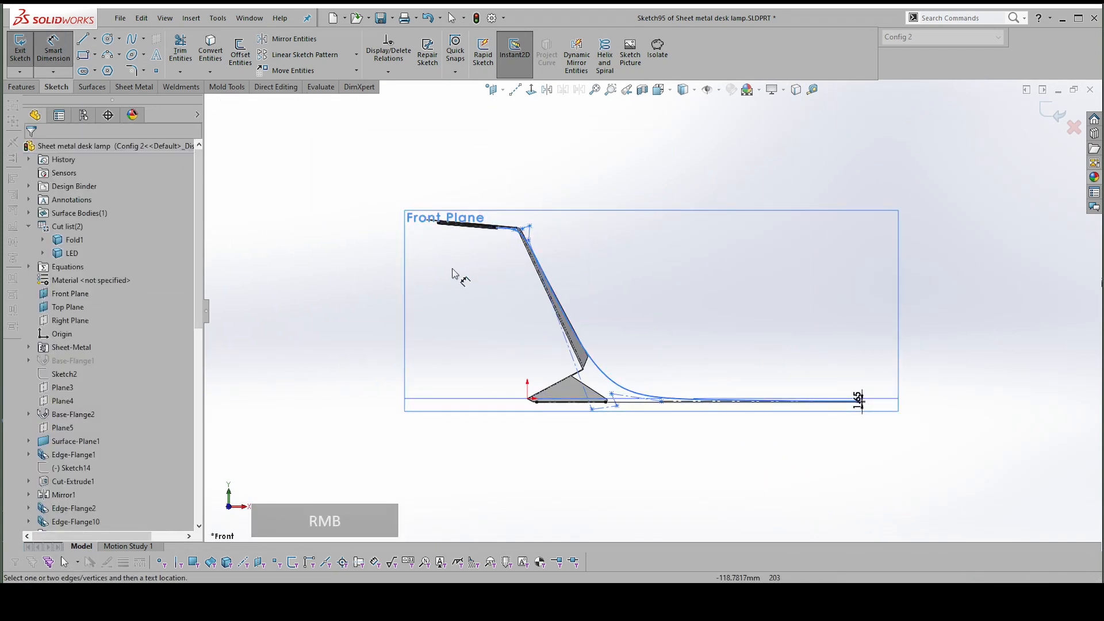
click(497, 229)
scroll(865, 408, up, 5)
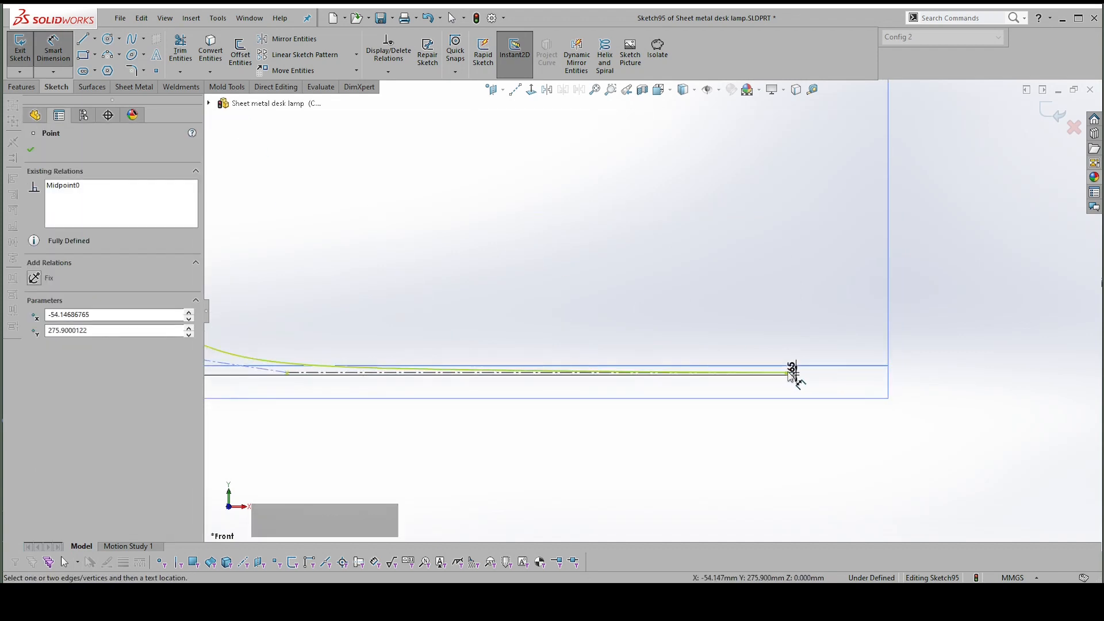
click(794, 373)
scroll(794, 372, down, 4)
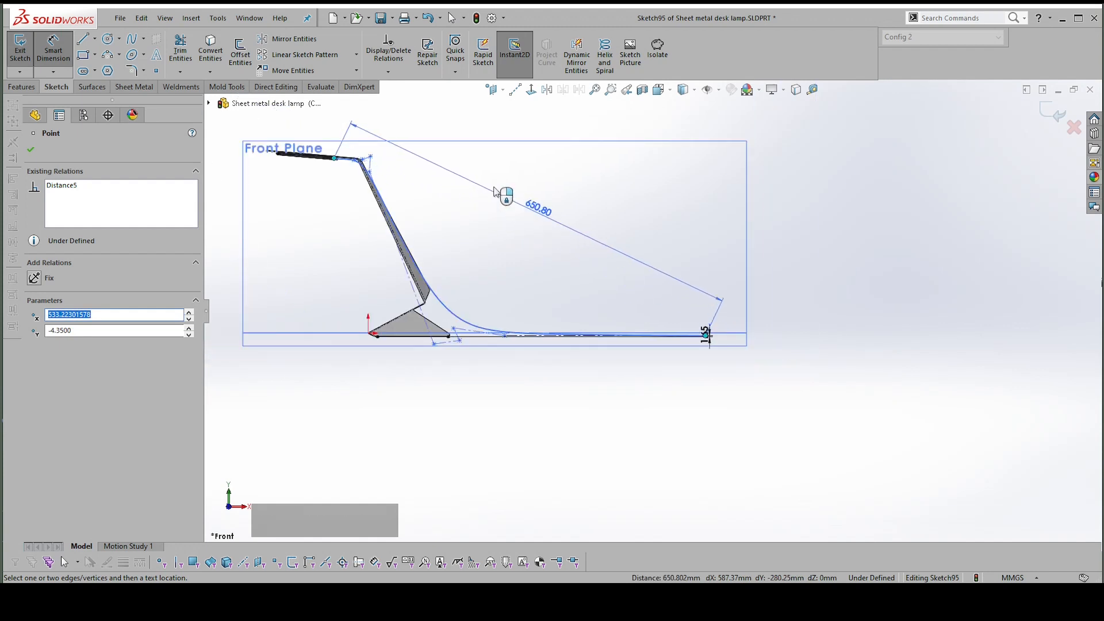
click(427, 131)
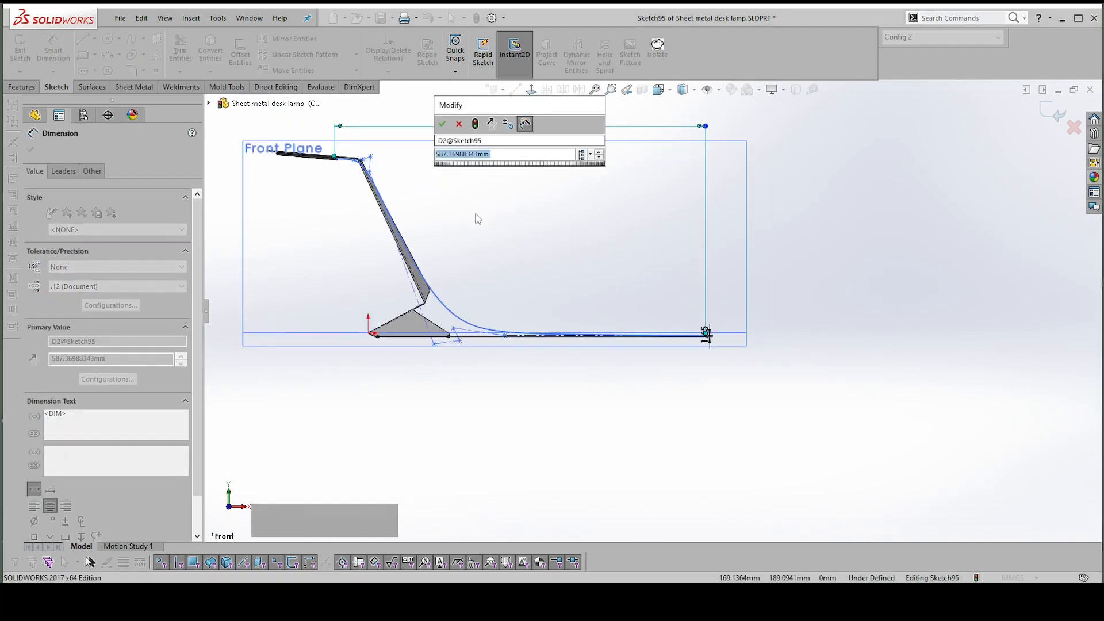
text(580)
key(Return)
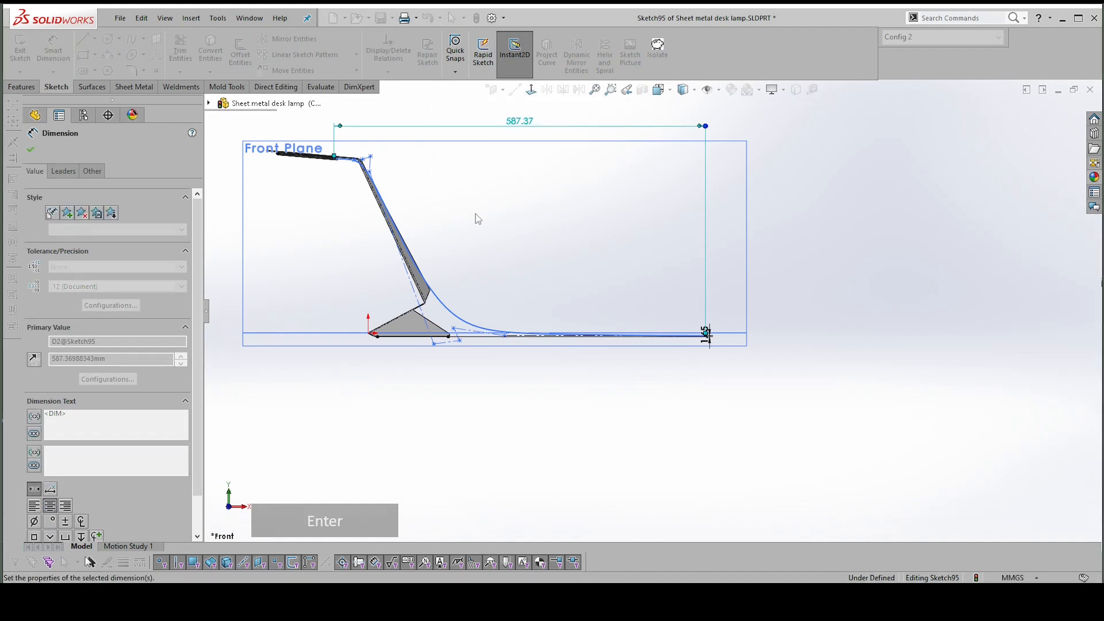
key(Escape)
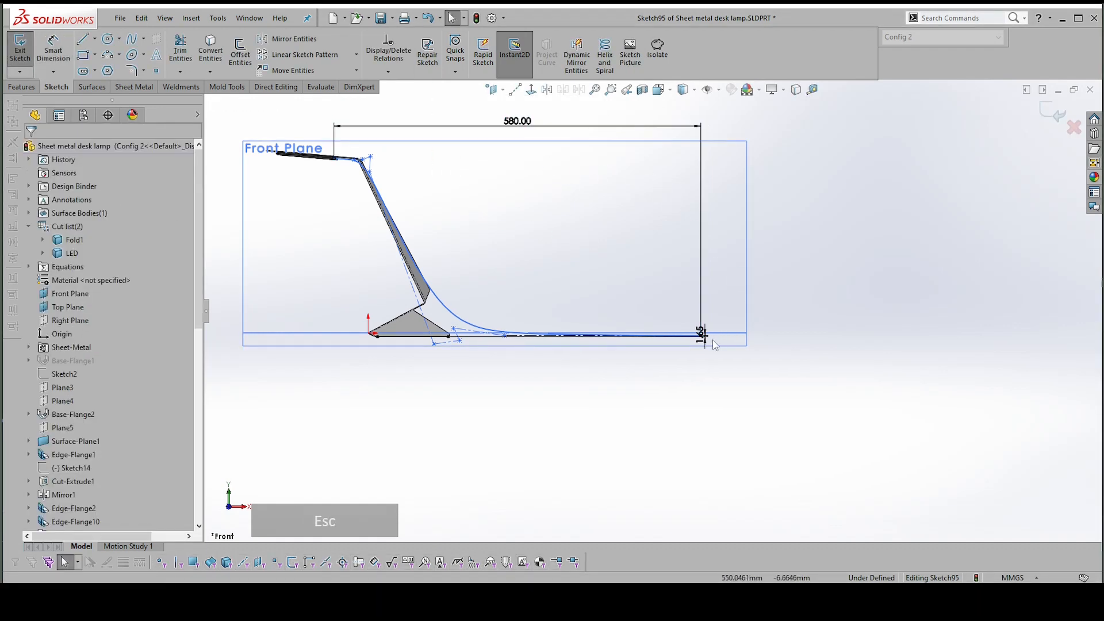
Move the 1.65 mm dimension outward and above the ground line, clear of the spline's end point
click(702, 336)
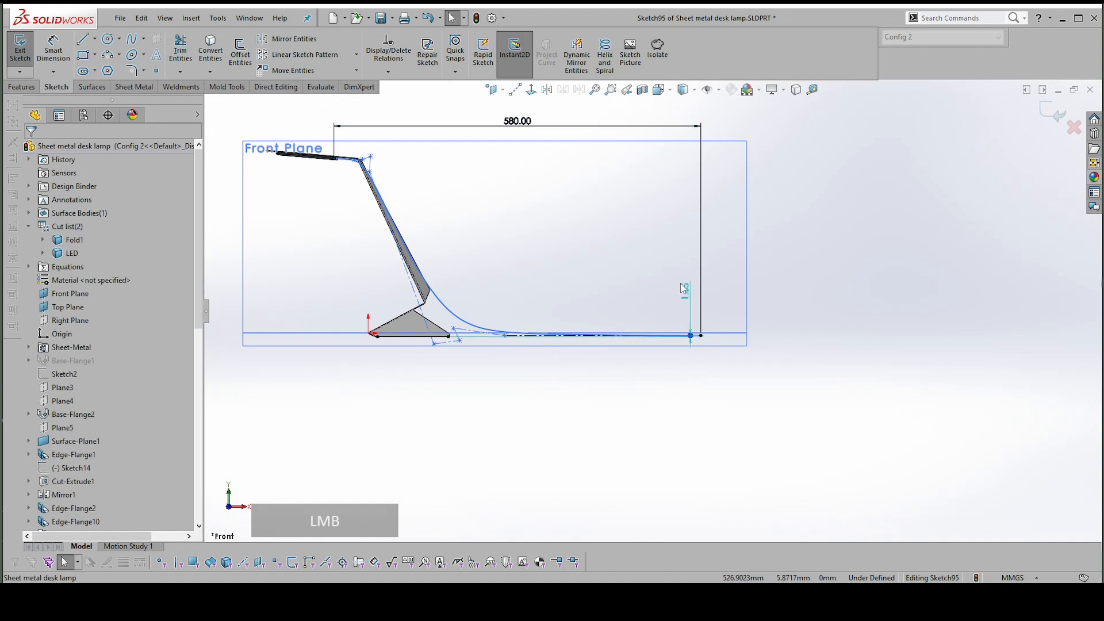
drag(665, 260, 769, 254)
click(756, 254)
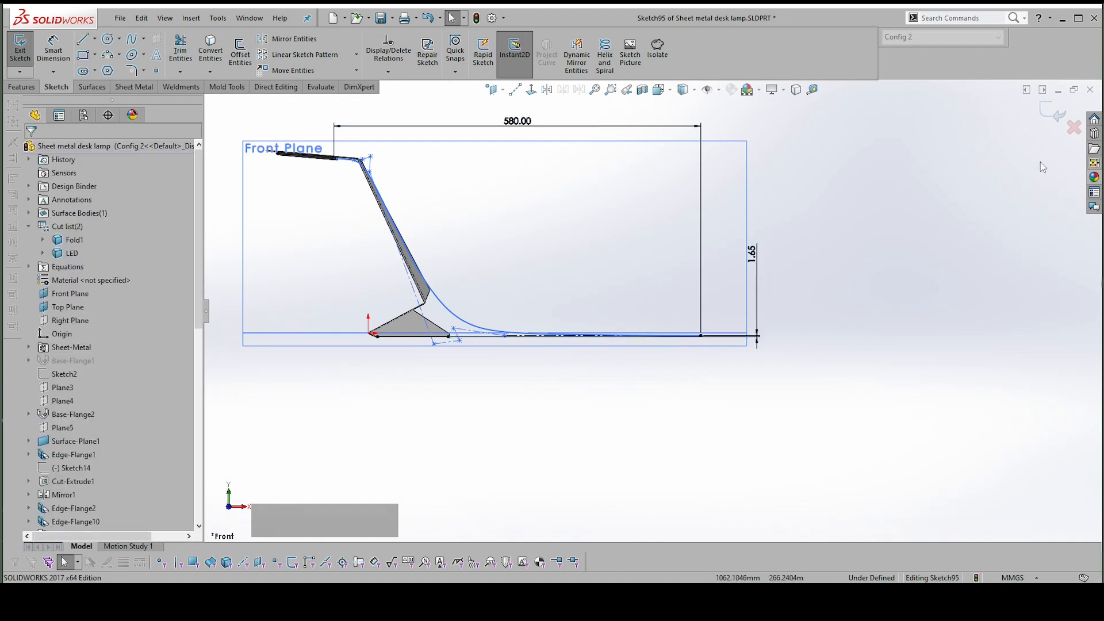
Finish the Front Plane sketch and start a new sketch on the Top Plane
click(1057, 116)
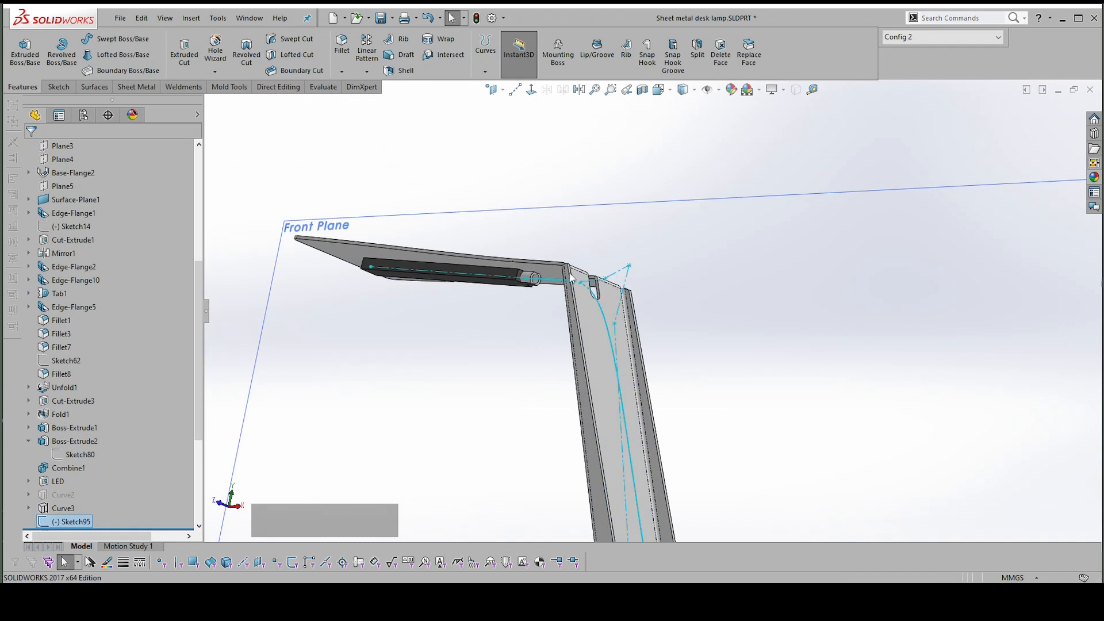
scroll(679, 281, down, 5)
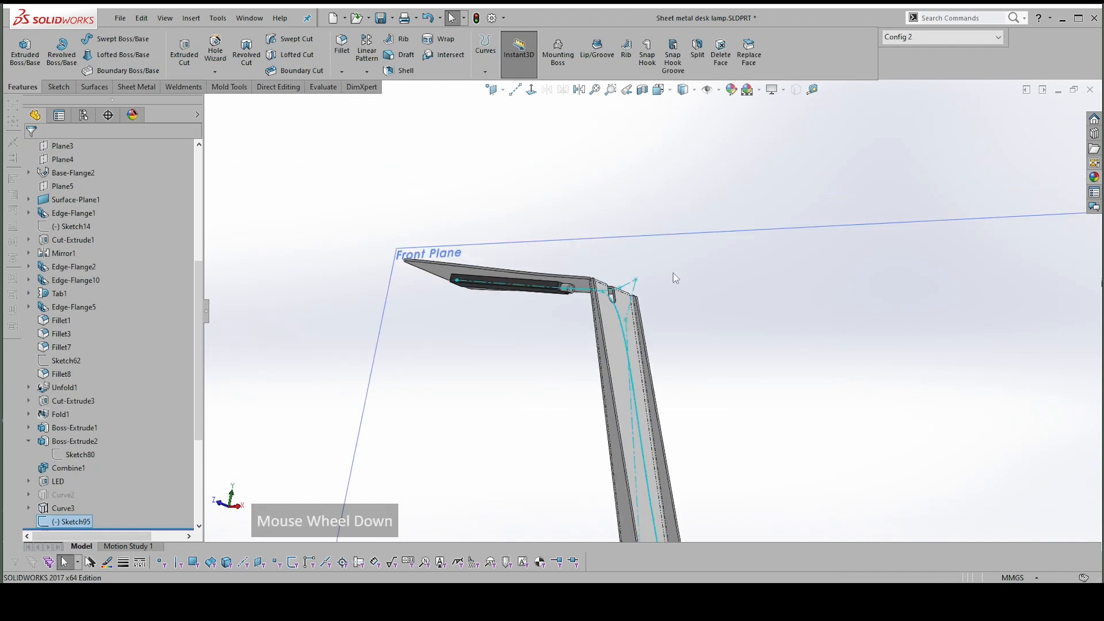
click(564, 488)
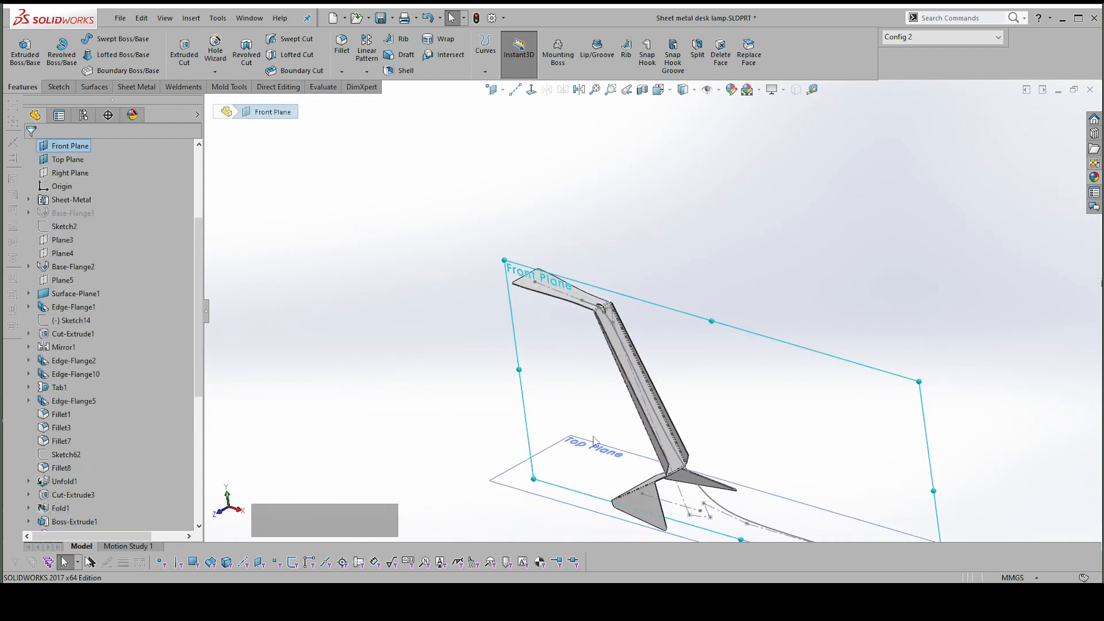
click(585, 444)
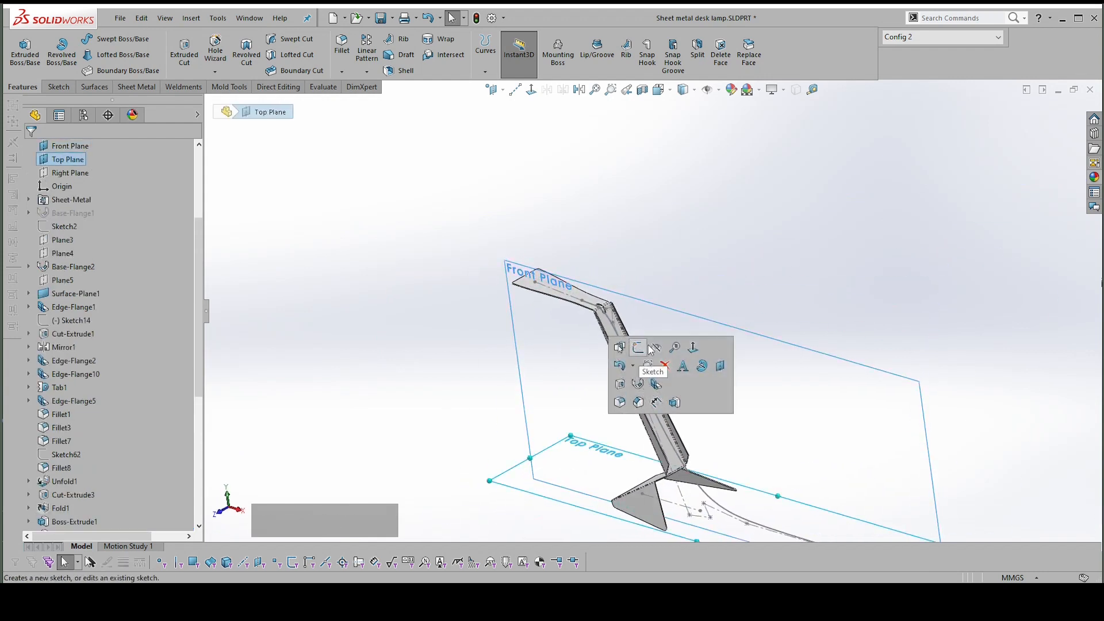
click(638, 348)
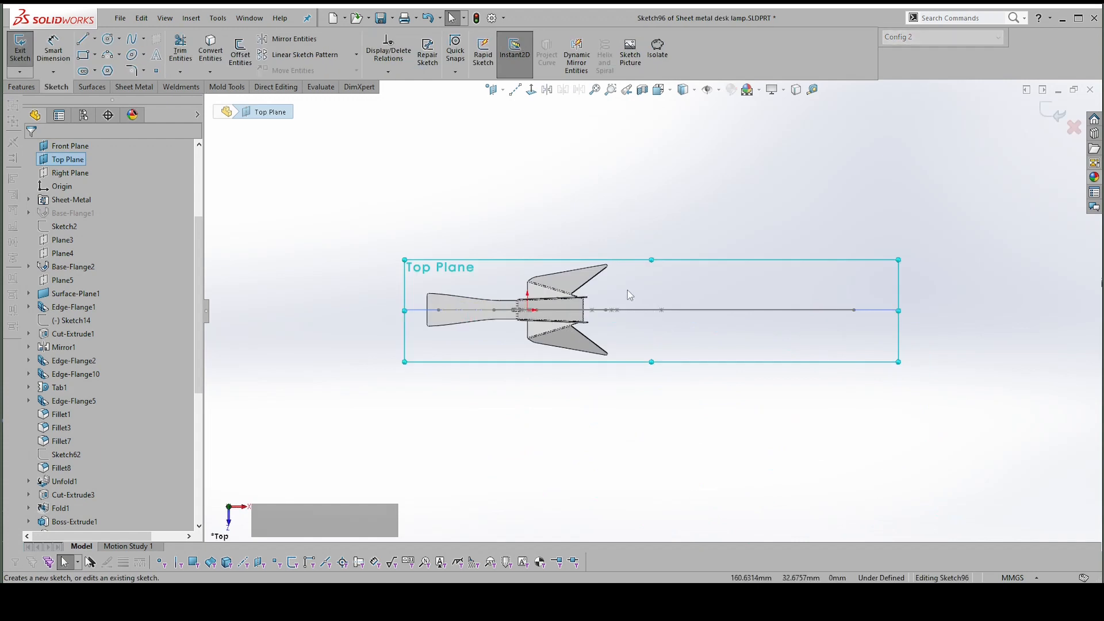
Convert the LED head's centre line from the Front Plane sketch into the new sketch and make it construction geometry
scroll(485, 307, up, 4)
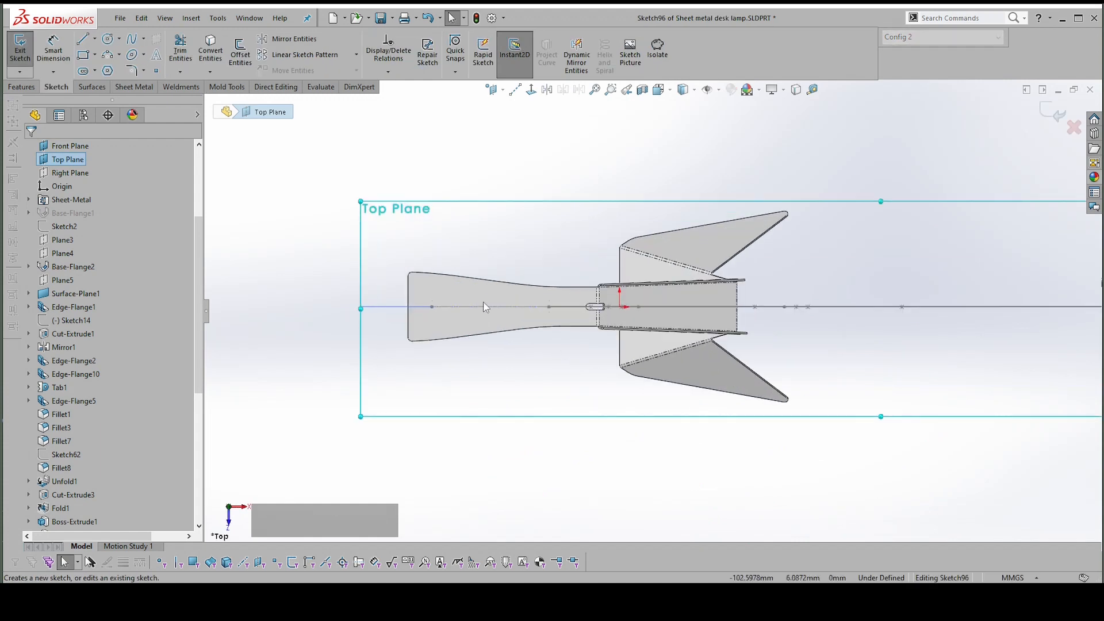
click(483, 313)
click(482, 307)
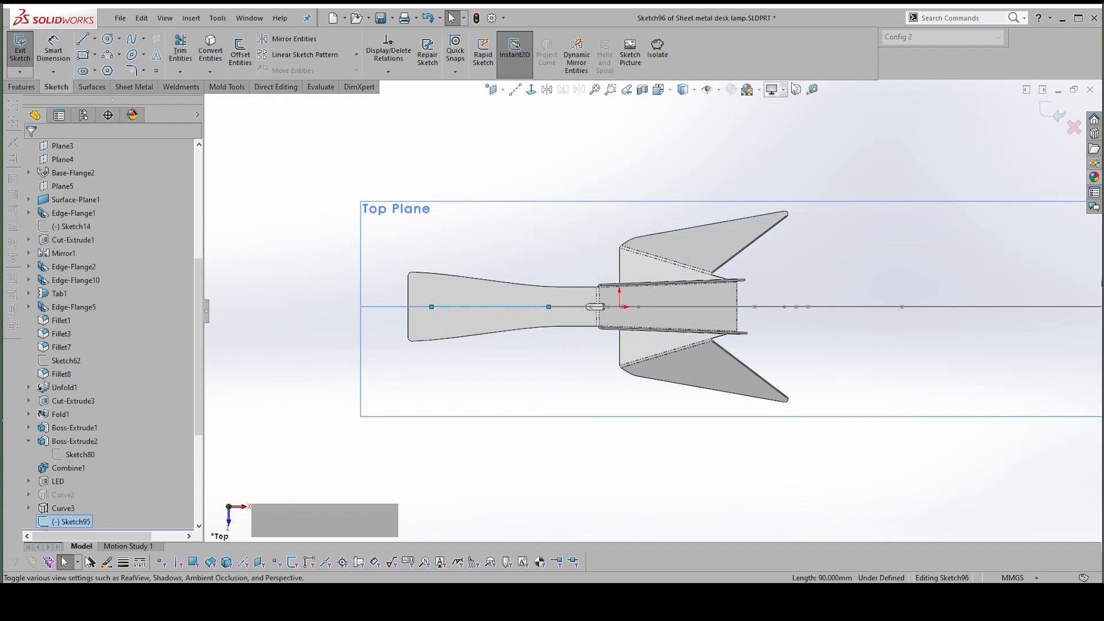
click(603, 233)
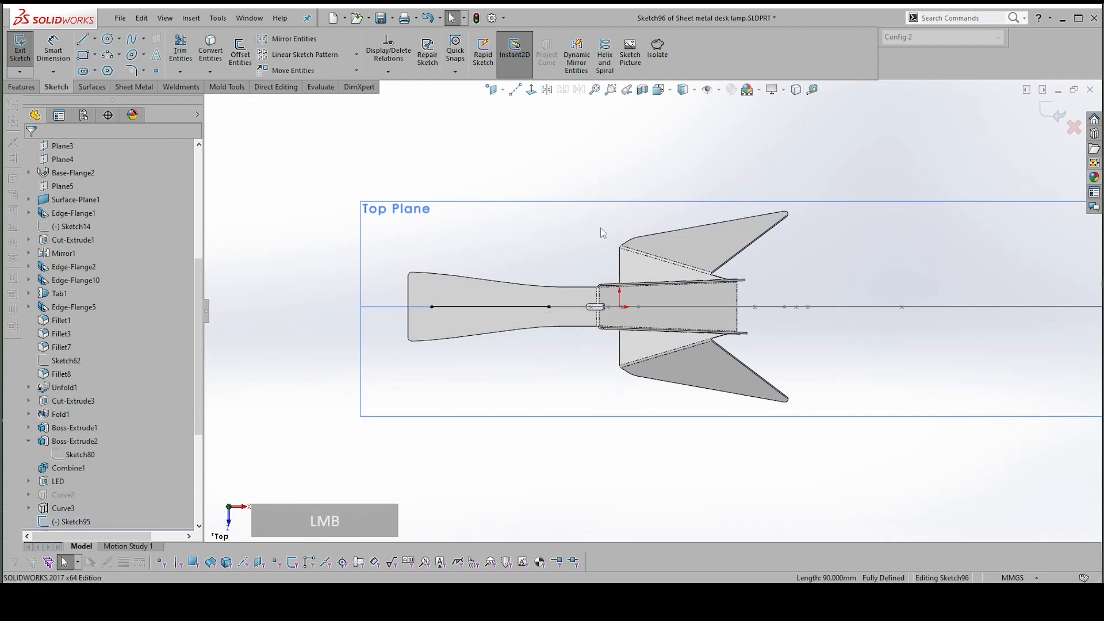
click(513, 307)
click(637, 220)
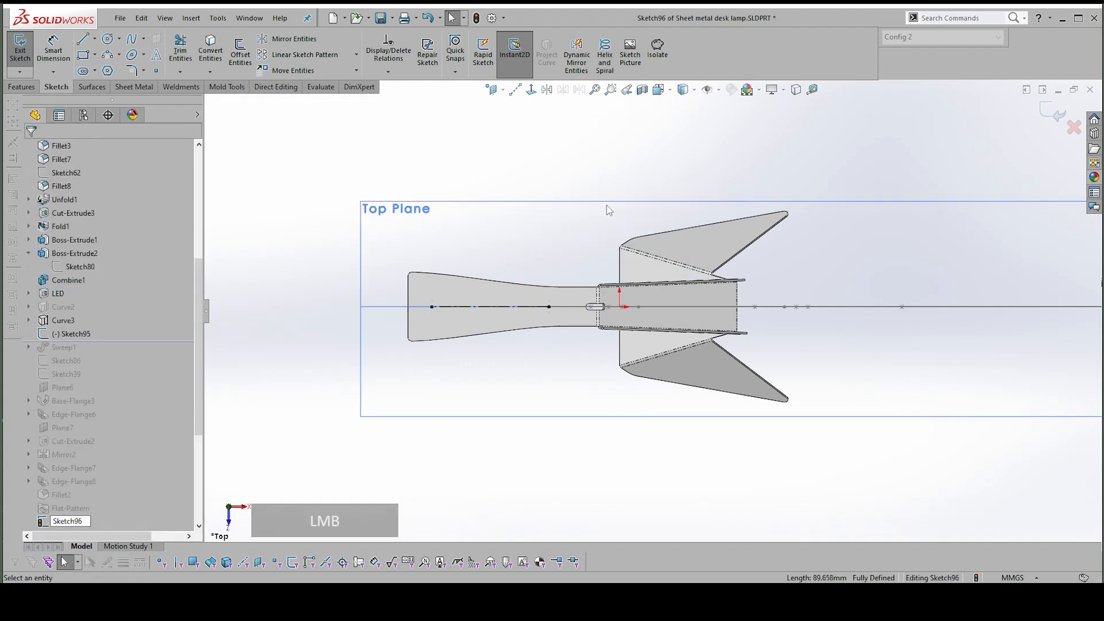
Start a Bezier Style Spline at the converted line's inner end, placing control vertices alternately across the centre line through the slot and onto the arm
right_drag(593, 146, 649, 142)
key(s)
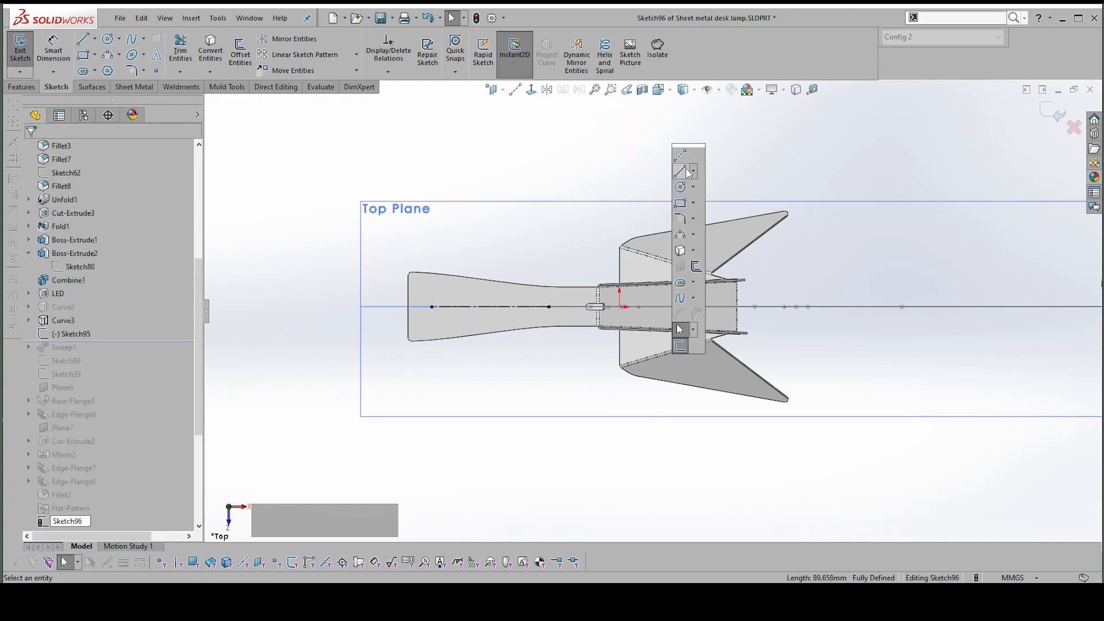
click(694, 298)
click(719, 328)
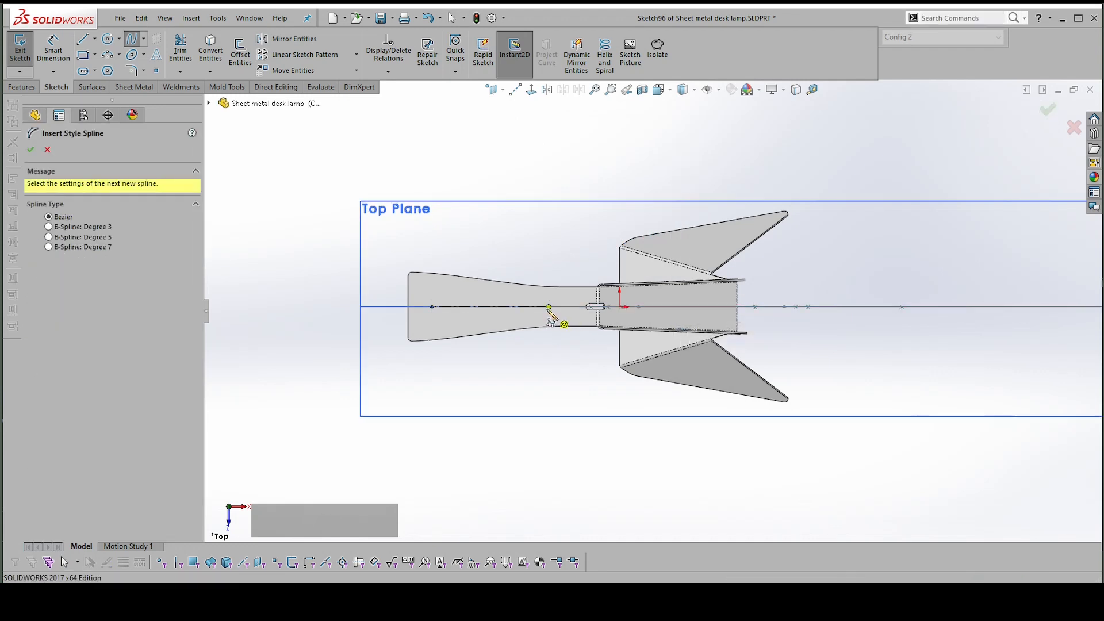
click(550, 307)
scroll(589, 312, down, 5)
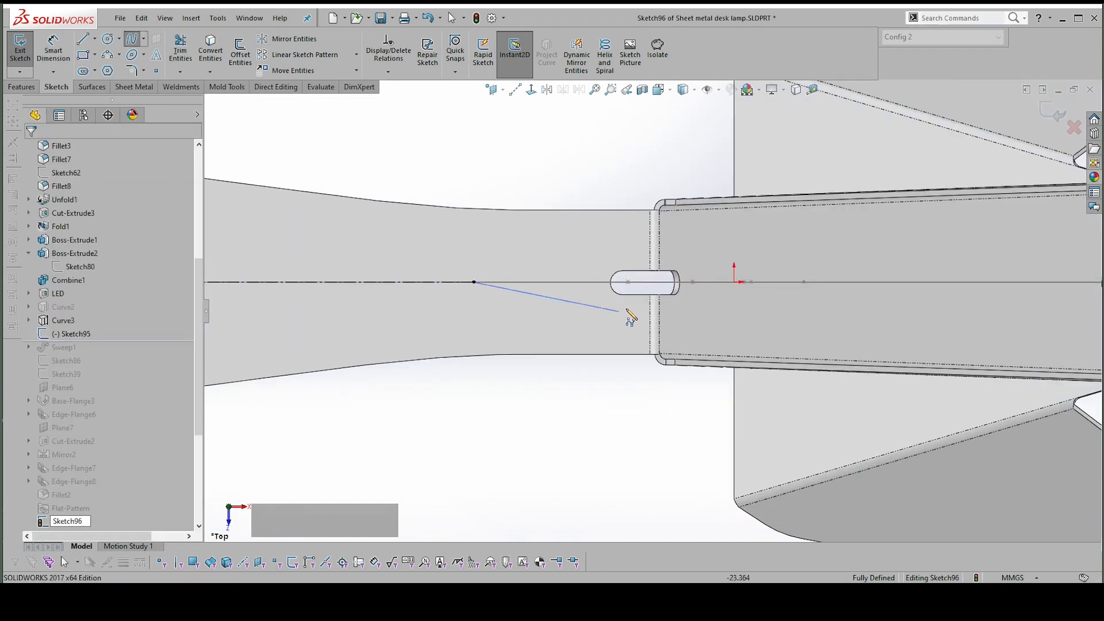
click(622, 280)
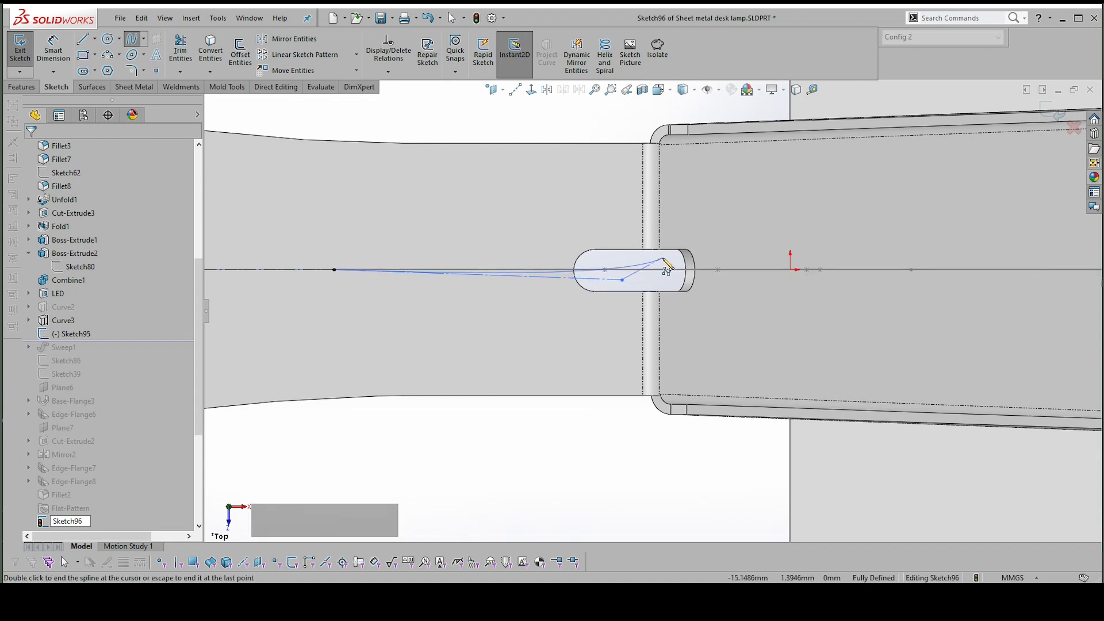
click(663, 260)
scroll(768, 284, up, 2)
click(815, 293)
scroll(832, 302, down, 3)
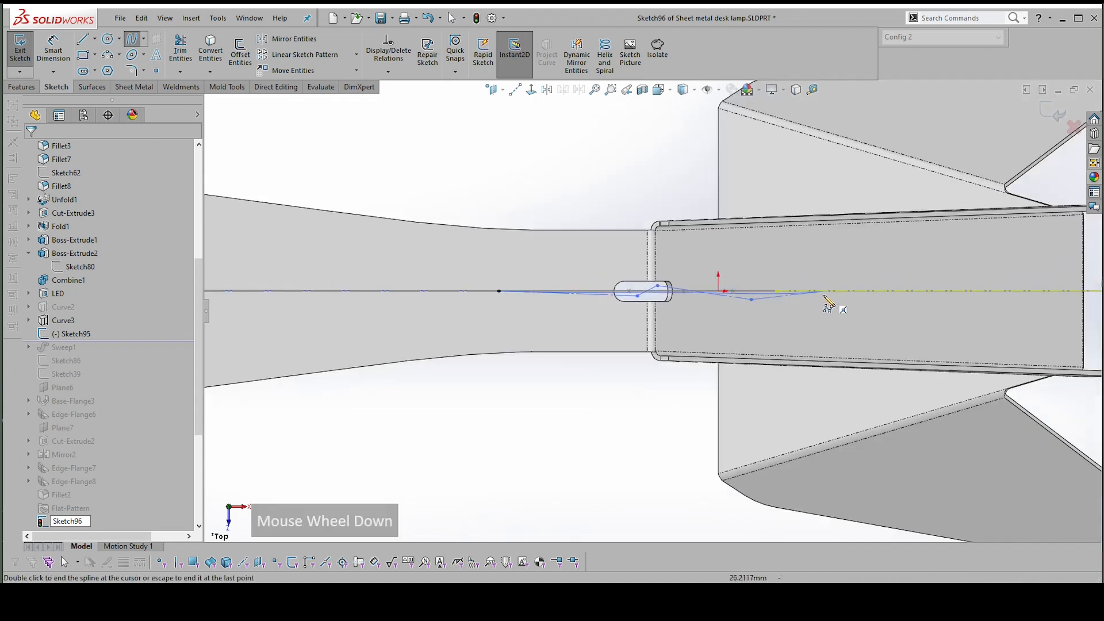
Continue the spline past the arm's rear edge with four control vertices, two close to the edge and two farther out, straddling the centre line
scroll(840, 329, up, 2)
scroll(840, 329, down, 4)
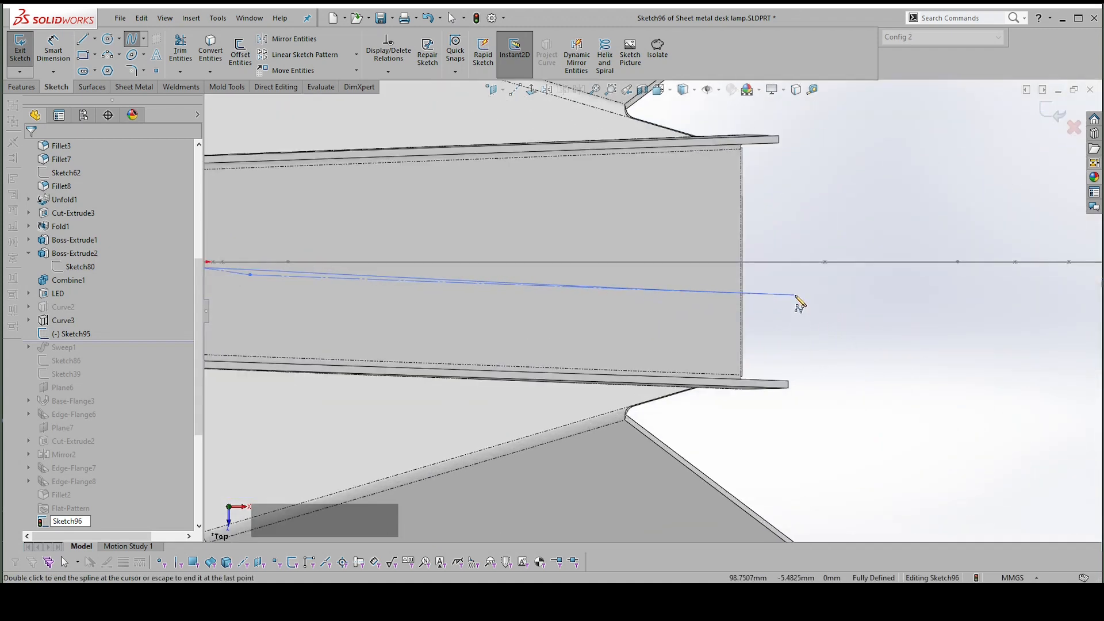
click(761, 281)
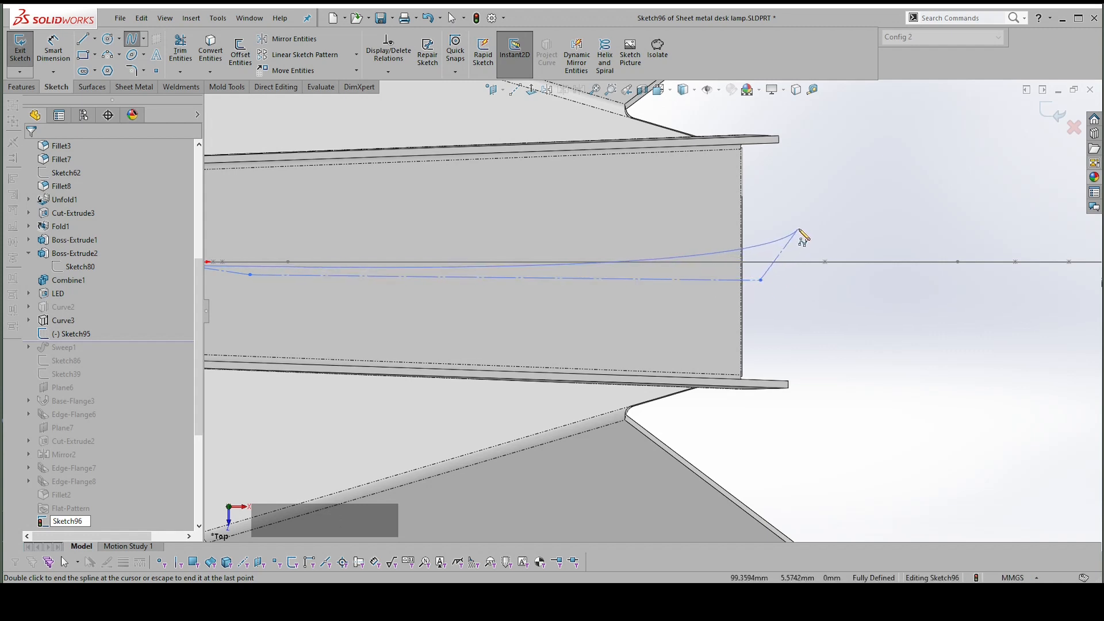
click(802, 229)
scroll(843, 206, up, 4)
scroll(844, 207, up, 2)
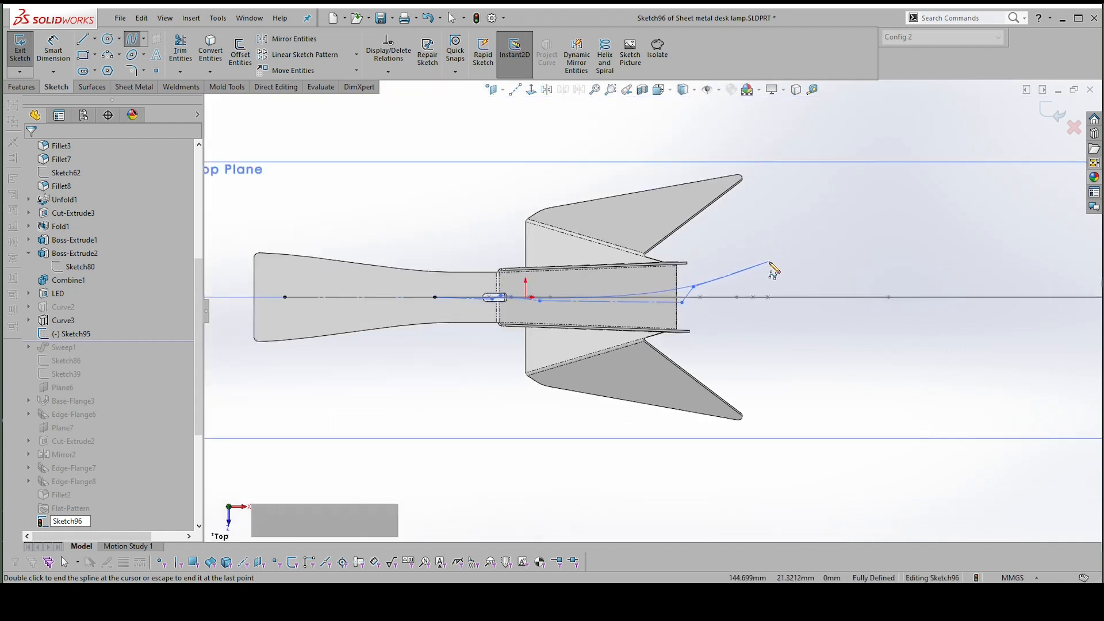
click(766, 271)
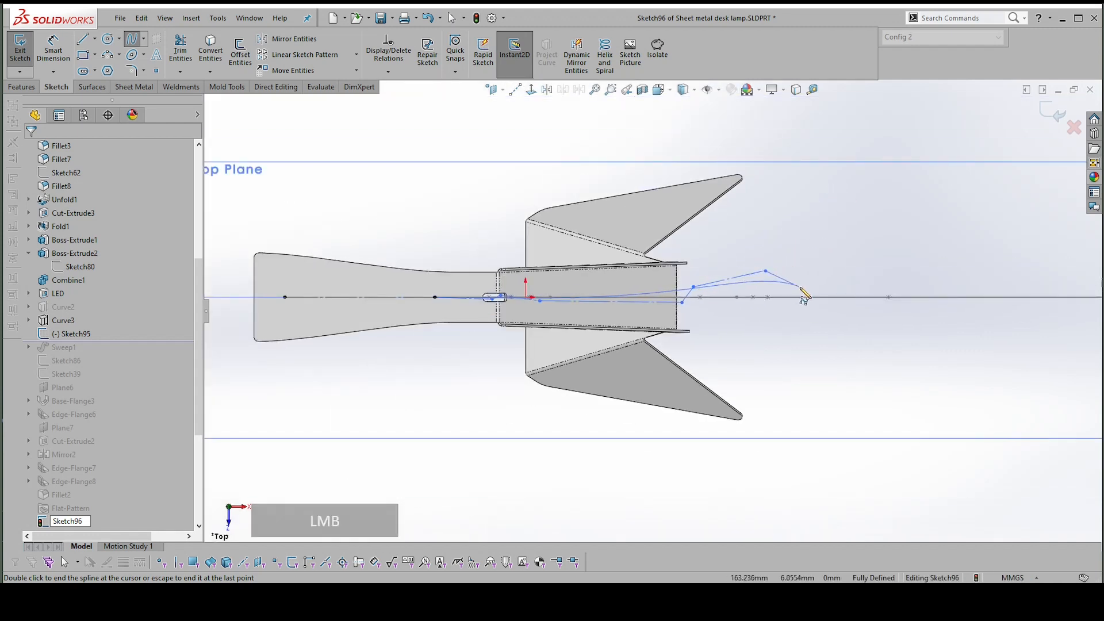
click(794, 324)
Place the spline's last two control vertices on opposite sides of the centre line behind the lamp, and end the spline level with the last one
scroll(870, 370, down, 6)
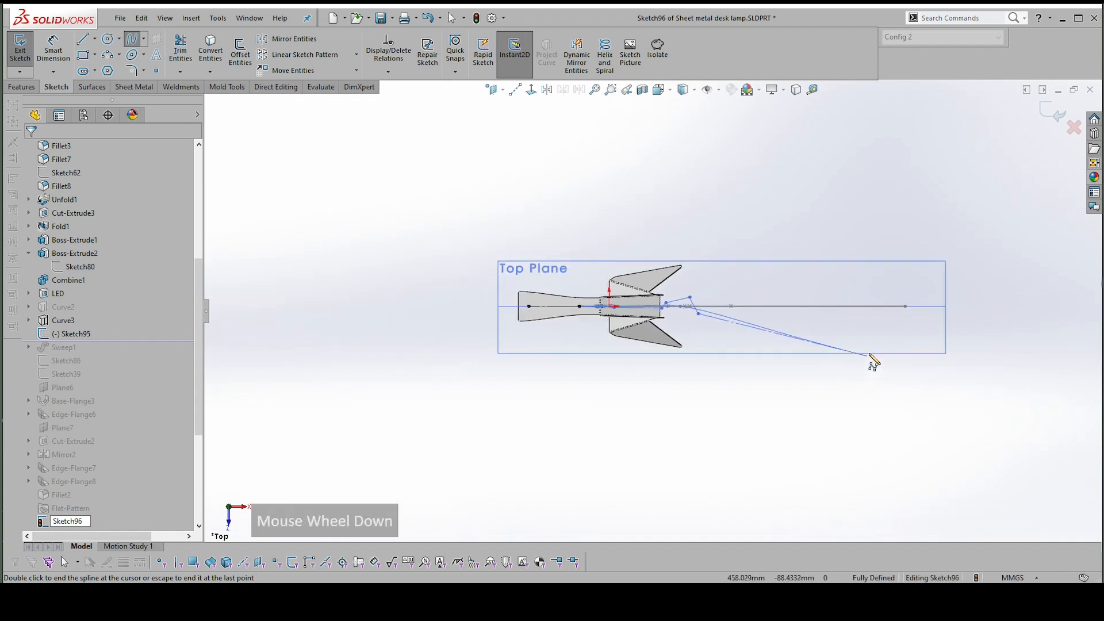
click(832, 335)
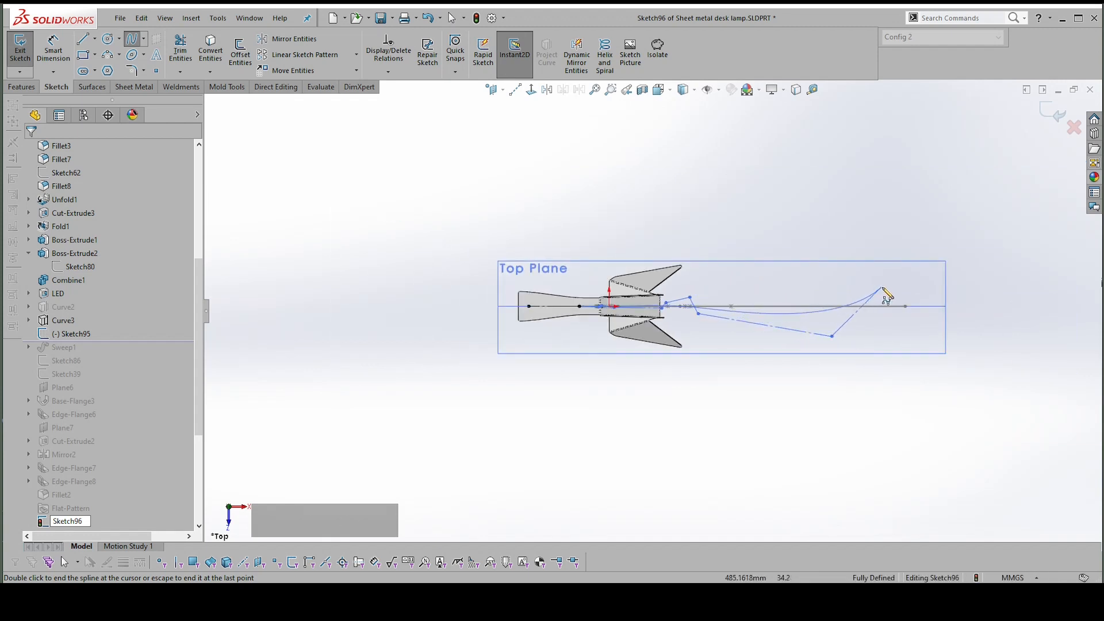
click(875, 291)
scroll(878, 296, up, 3)
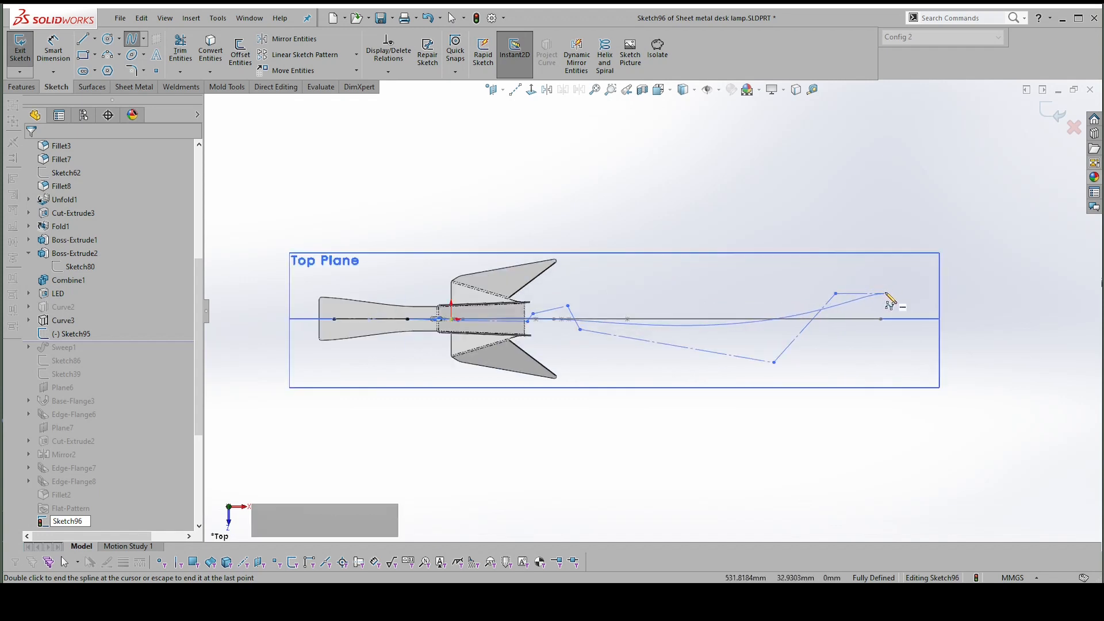
double_click(882, 294)
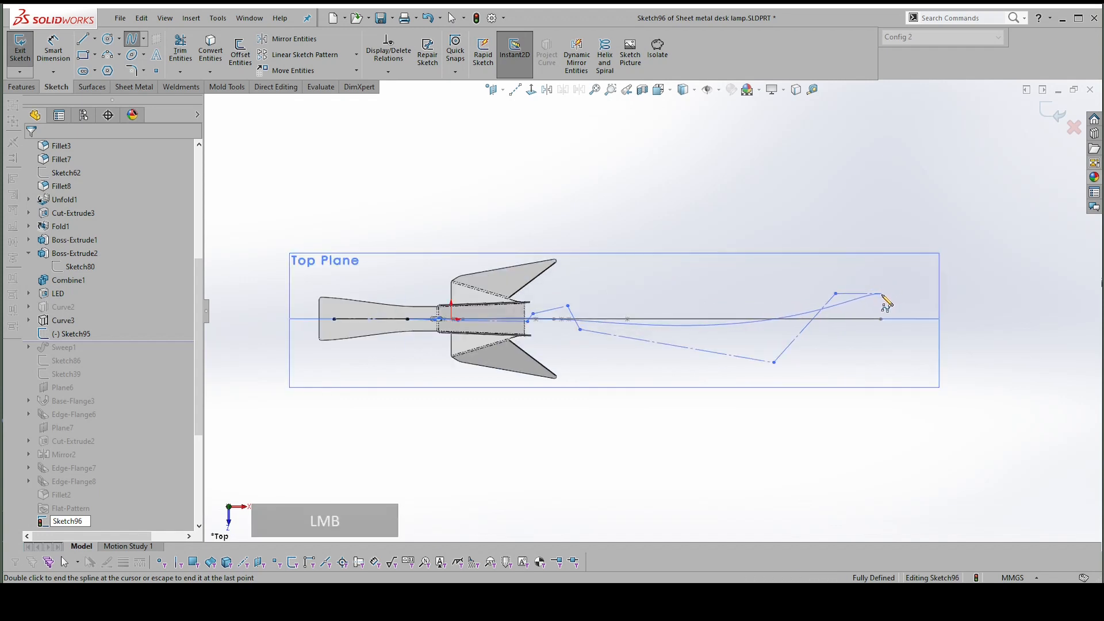
Dimension the horizontal distance between the spline's start and end points and set it to 580 mm
right_drag(851, 182, 839, 92)
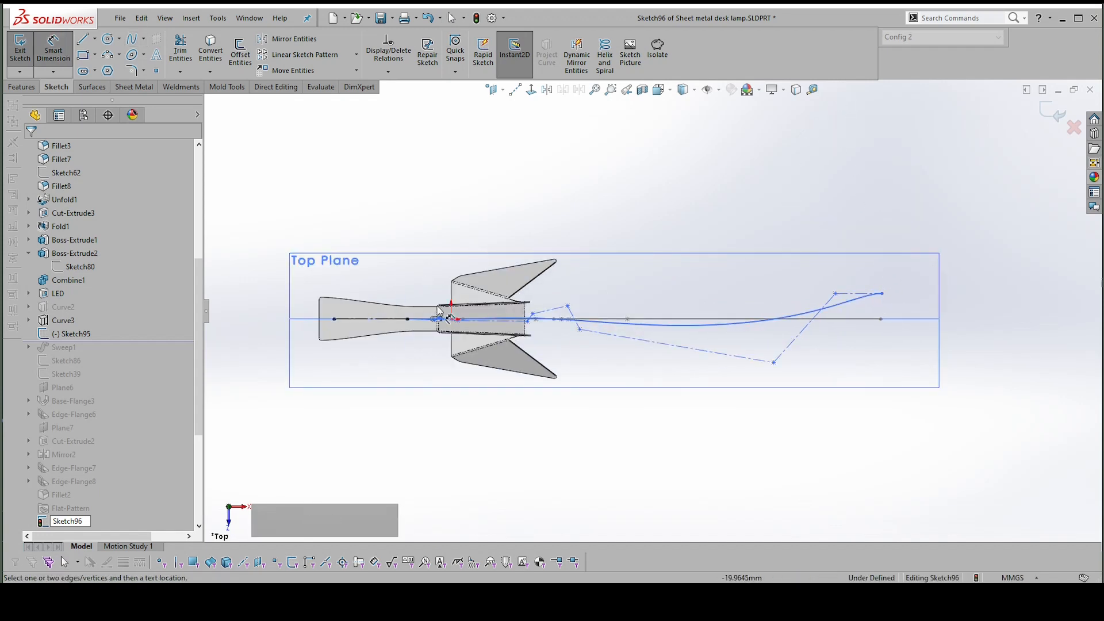
click(408, 320)
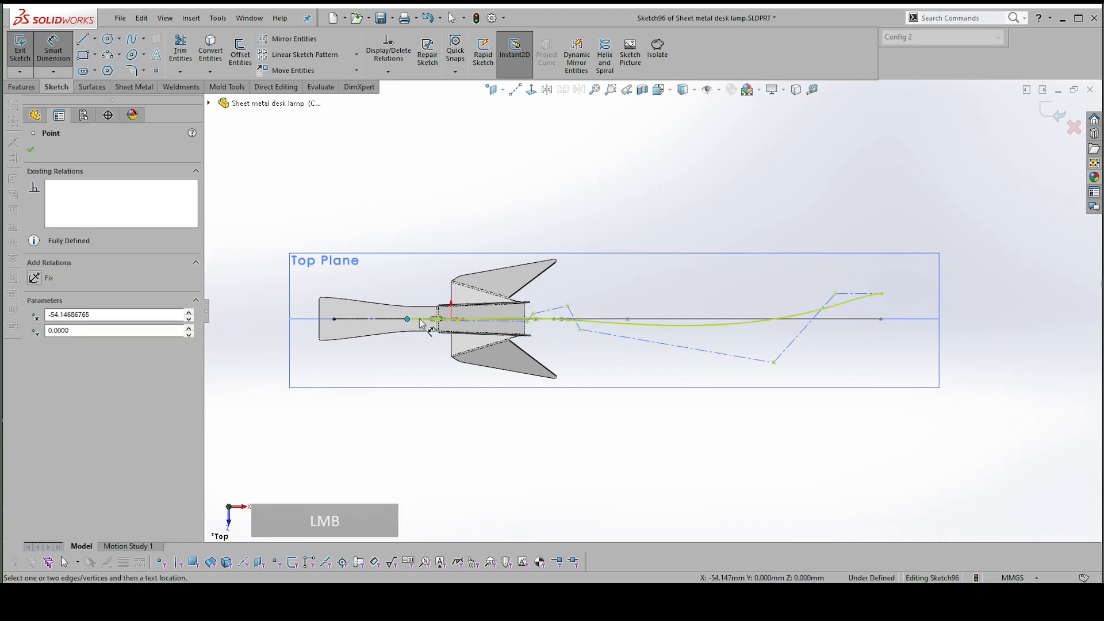
click(883, 294)
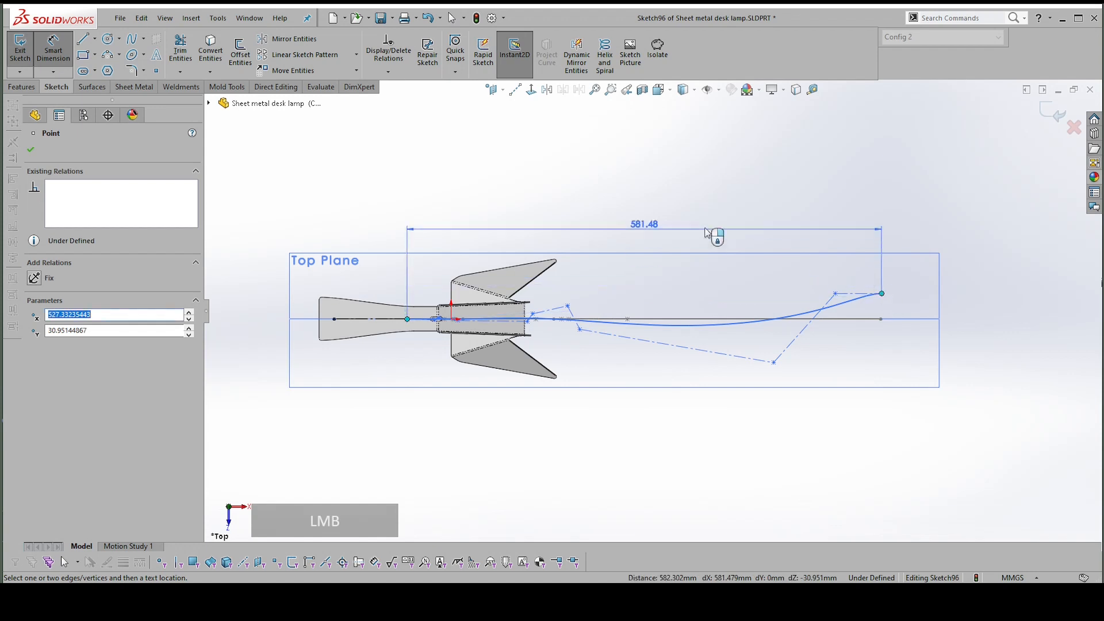
click(668, 217)
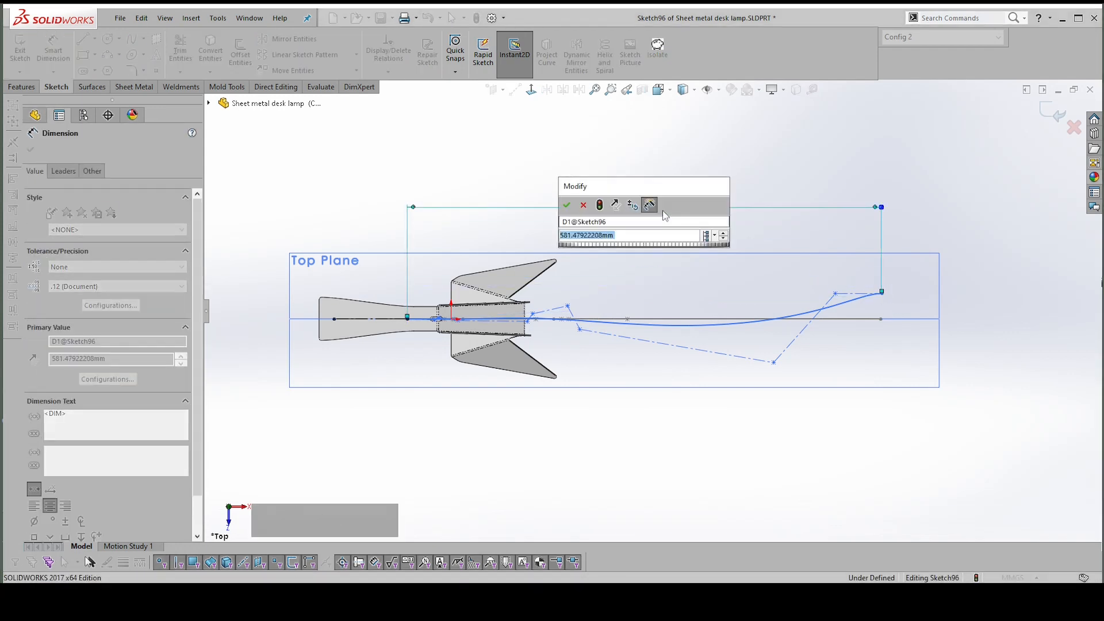
text(5890)
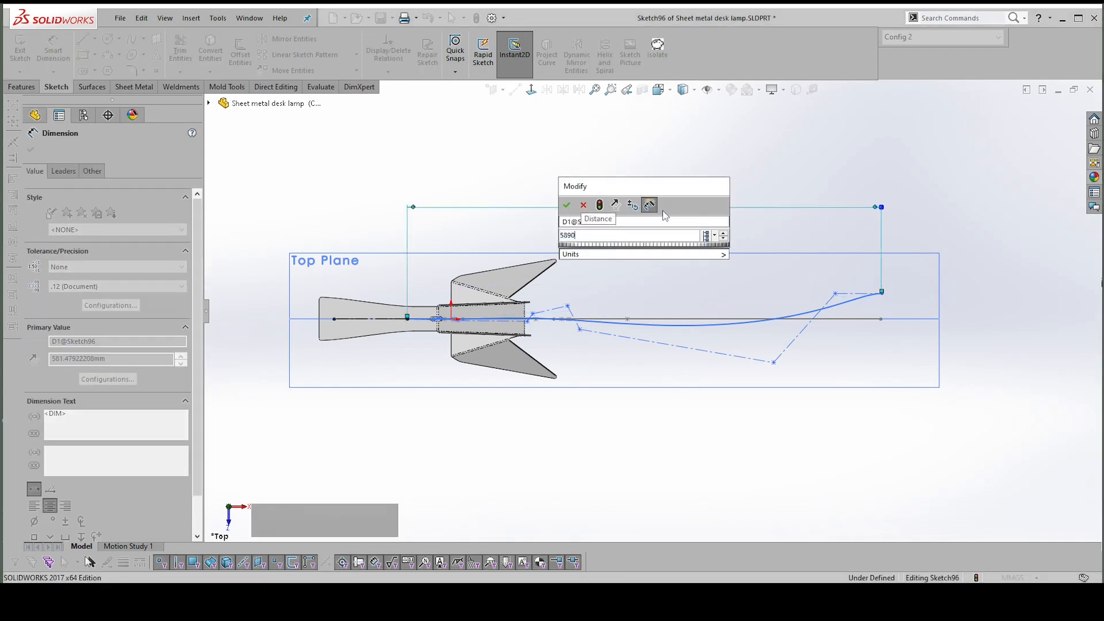
key(BackSpace)
text(0)
key(Return)
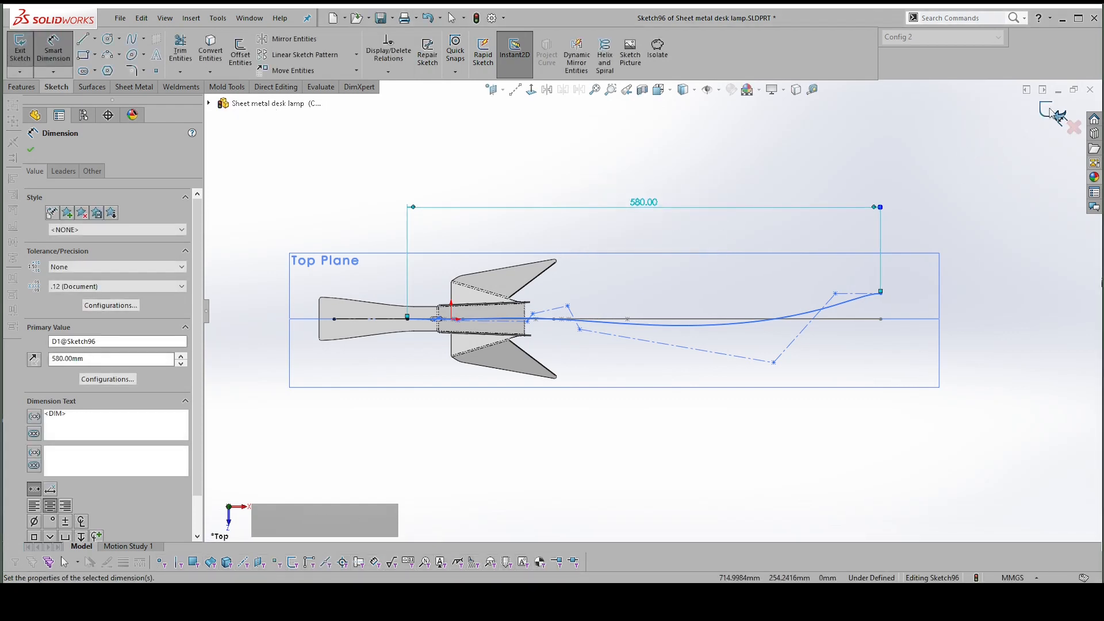
key(Escape)
Make the first segment of the spline's control polygon collinear with the converted centre line
scroll(460, 342, up, 6)
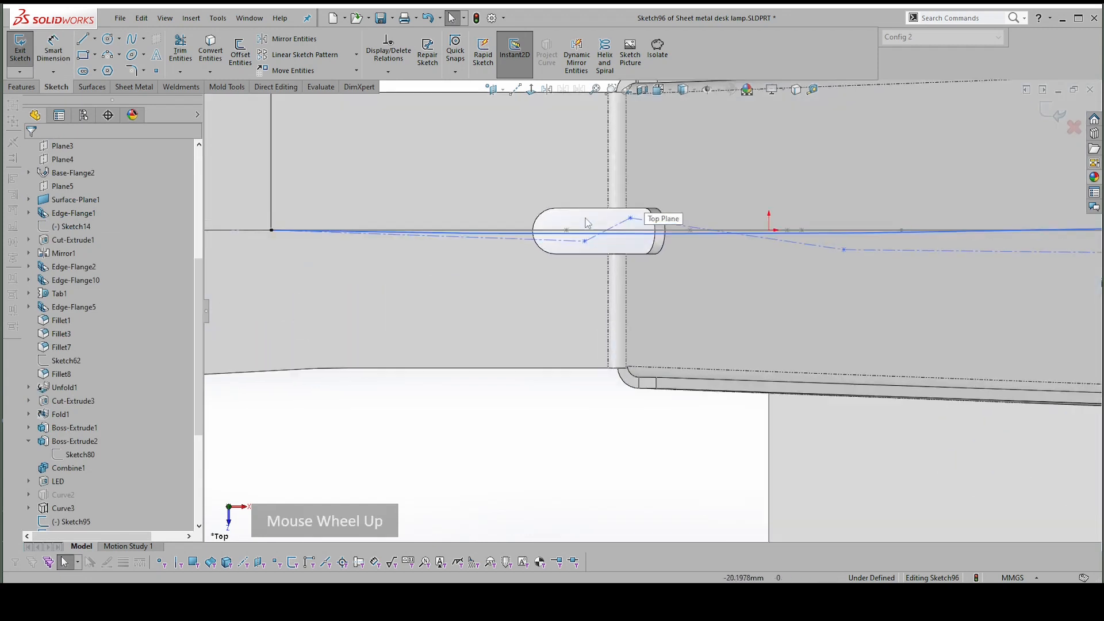
click(588, 230)
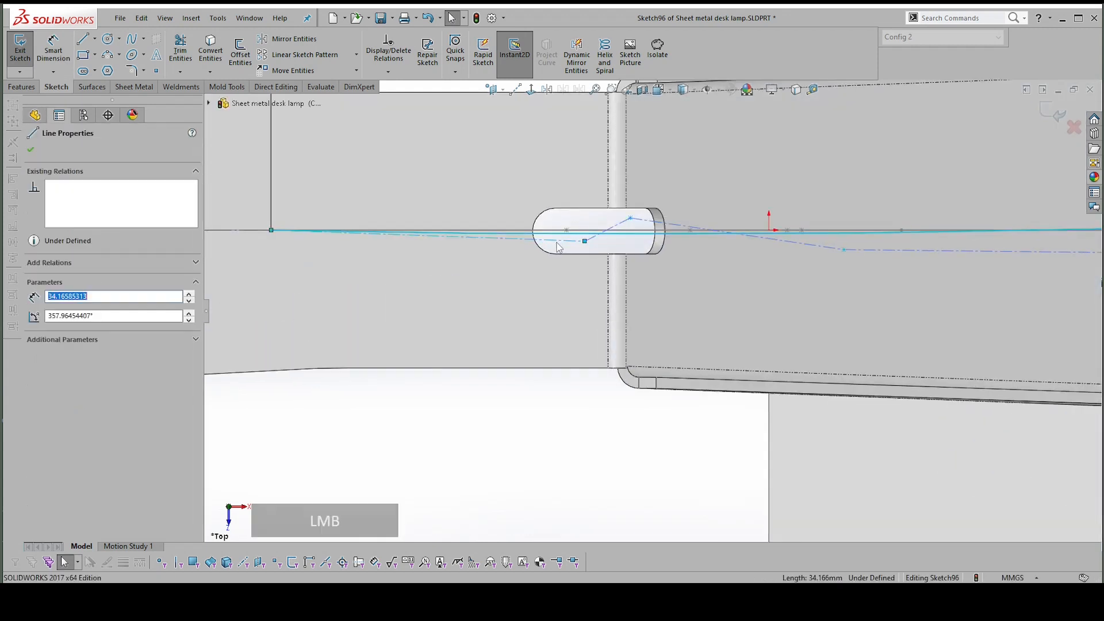
scroll(330, 262, down, 2)
shift+click(342, 255)
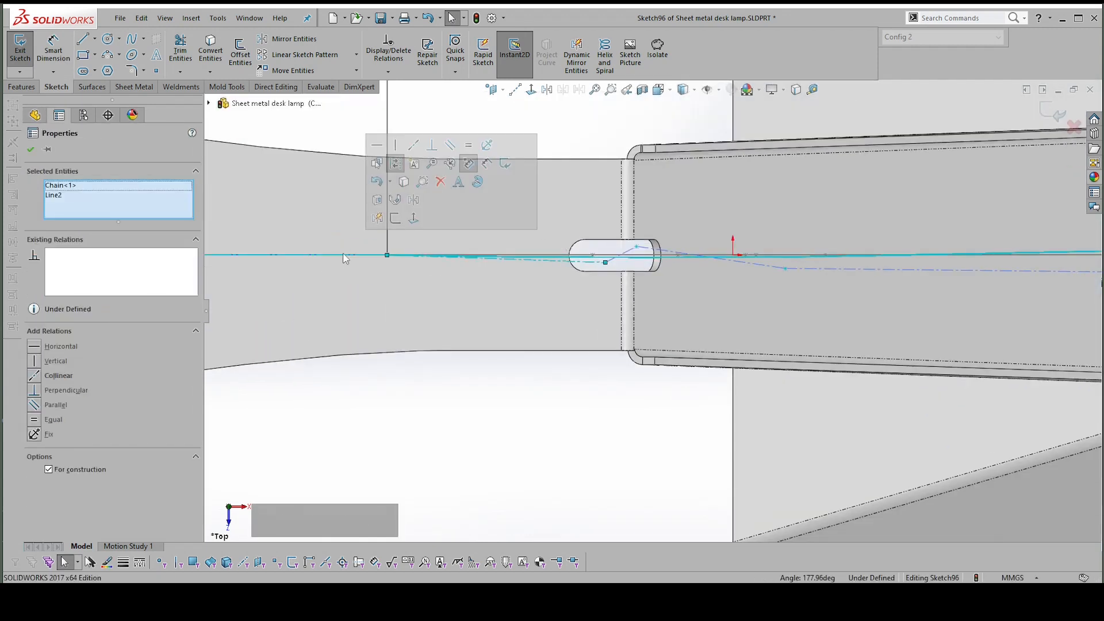
click(415, 146)
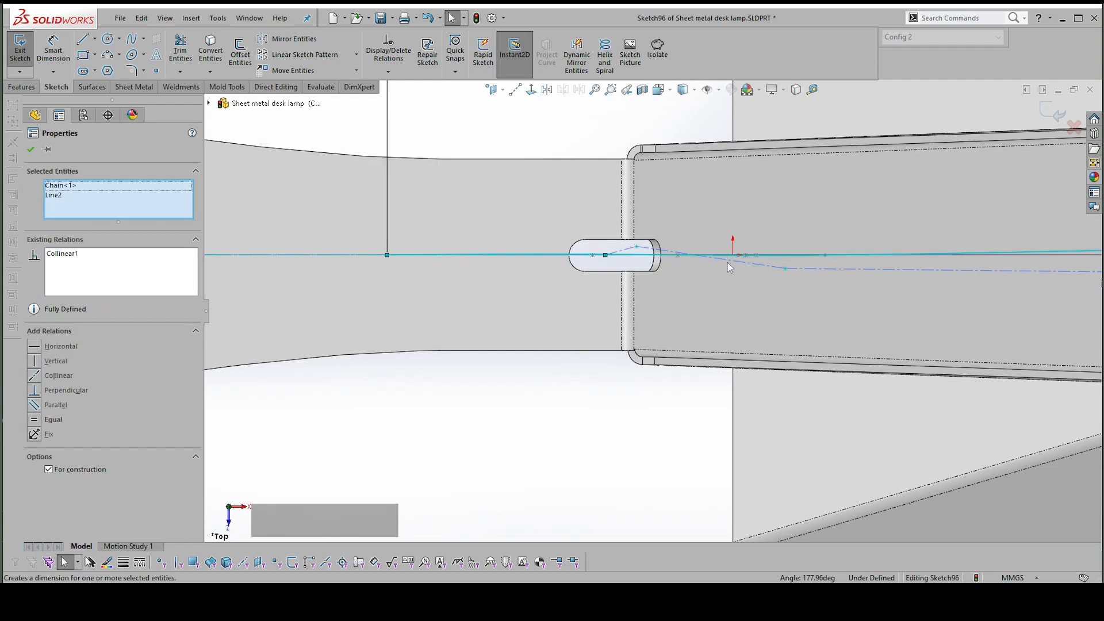
key(Escape)
Move the control vertex at the slot and the following one farther off opposite sides of the centre line, and finish the Top Plane sketch
drag(637, 248, 651, 229)
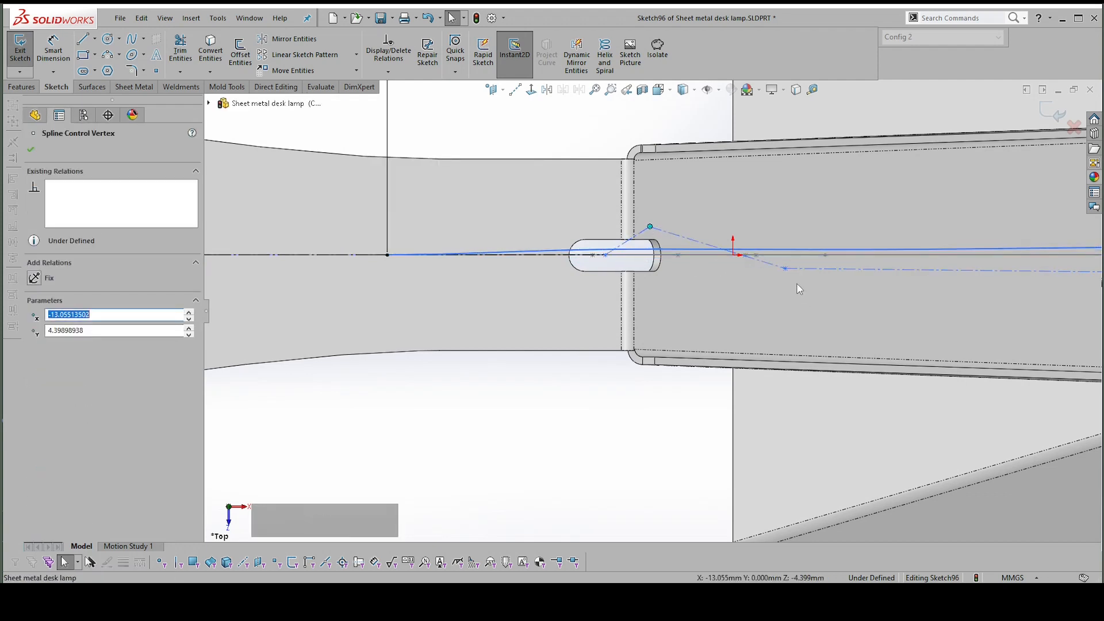
drag(784, 265, 766, 288)
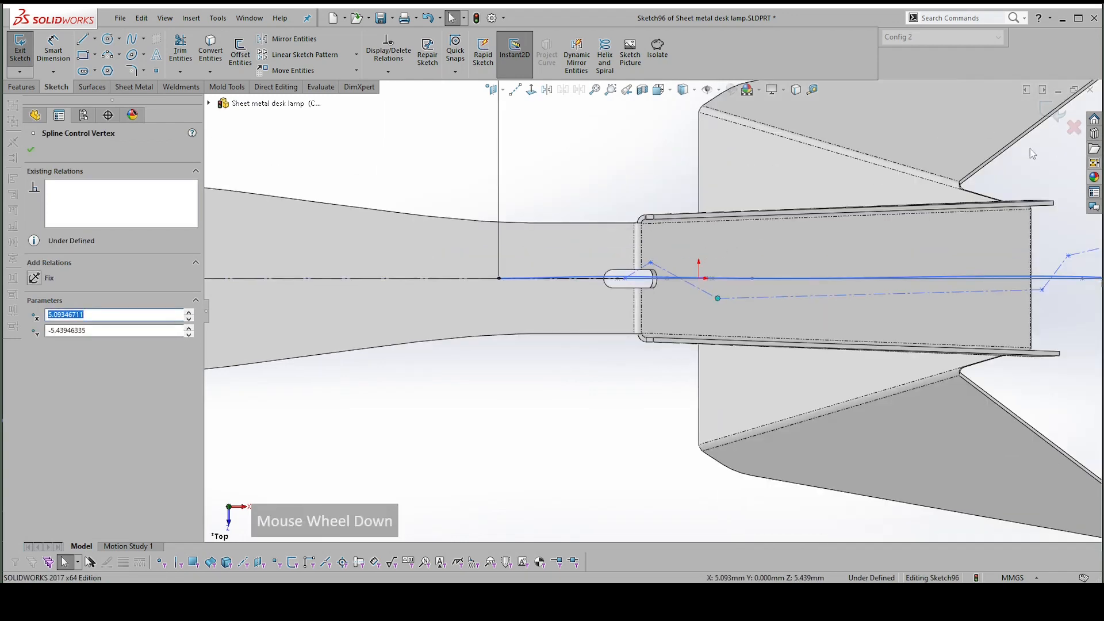
scroll(1030, 148, down, 3)
click(1053, 121)
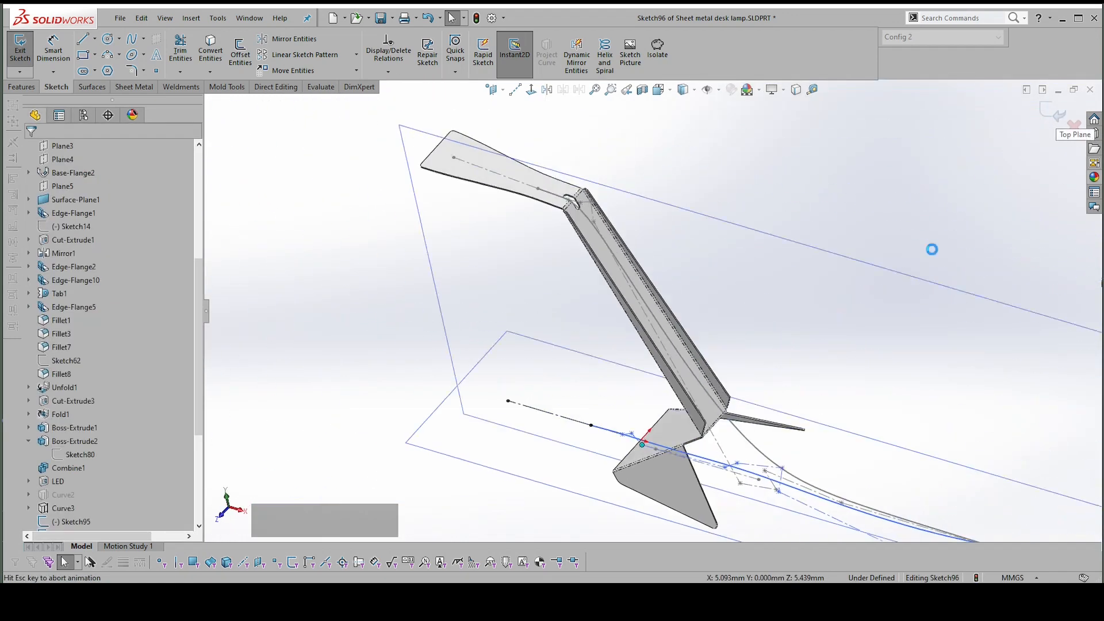
Create a sketch-on-sketch Projected Curve from the Top Plane spline sketch and the Front Plane spline sketch
scroll(742, 374, up, 4)
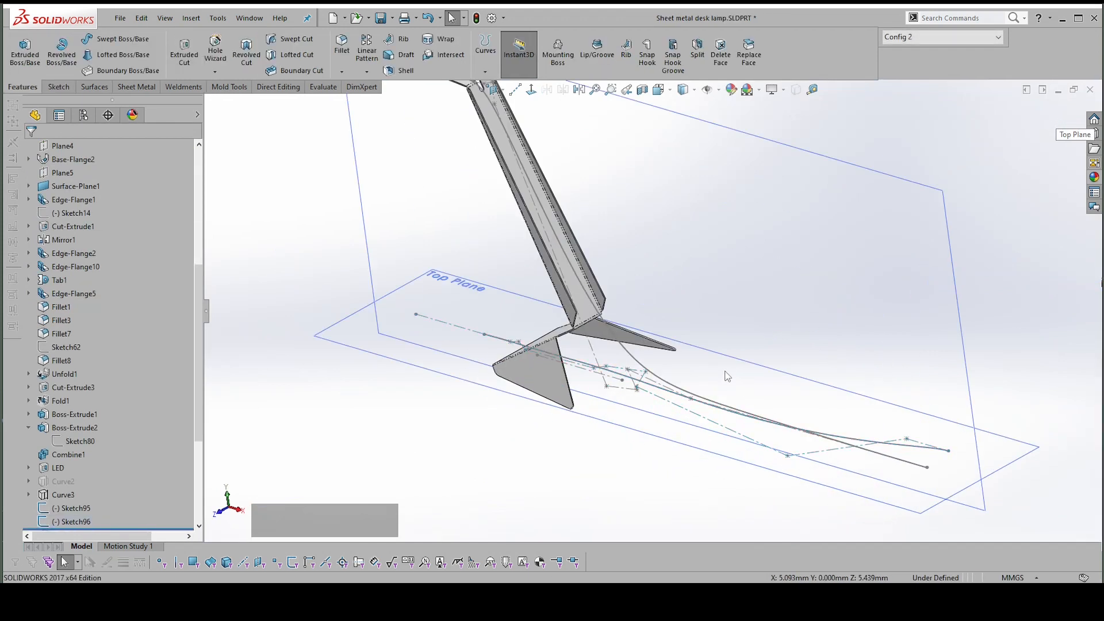
click(736, 365)
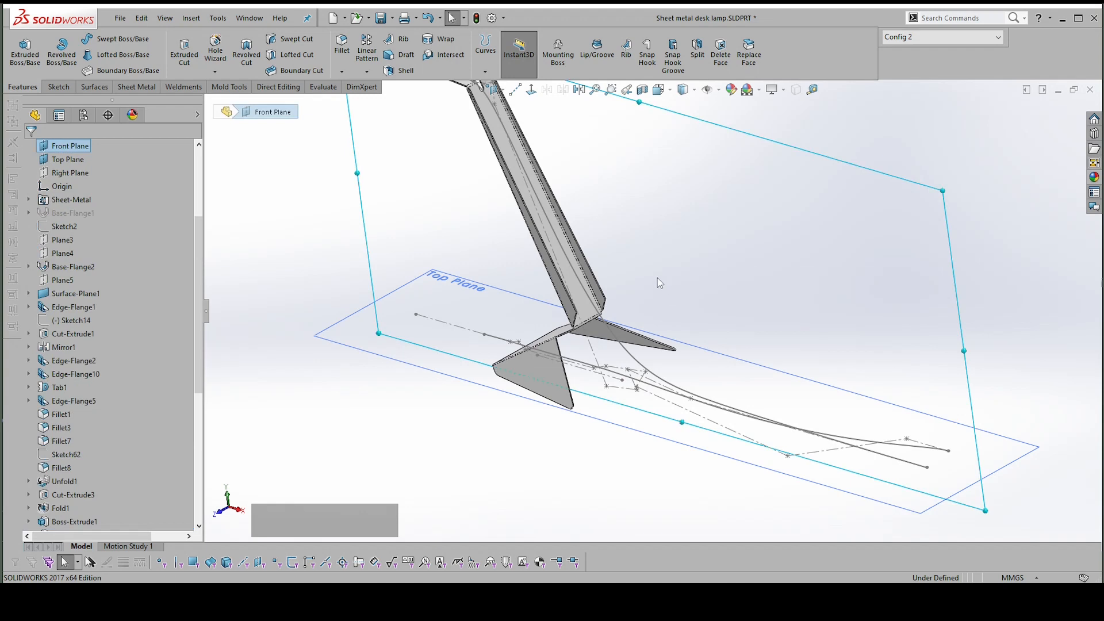
scroll(657, 278, down, 2)
middle_drag(658, 226, 608, 174)
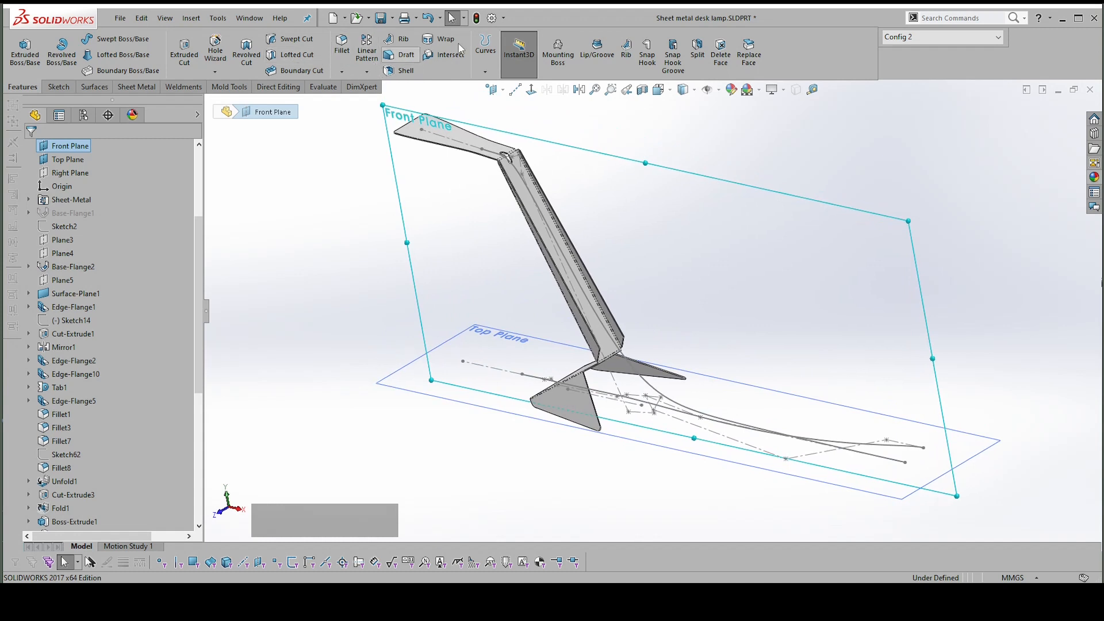
click(485, 50)
click(496, 105)
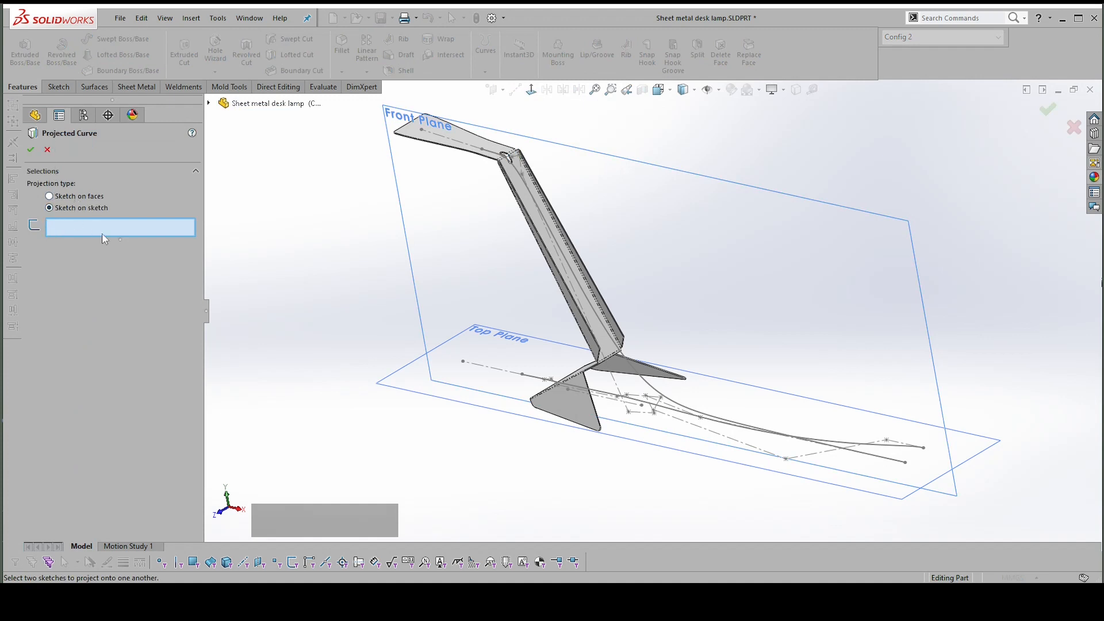
scroll(690, 385, up, 4)
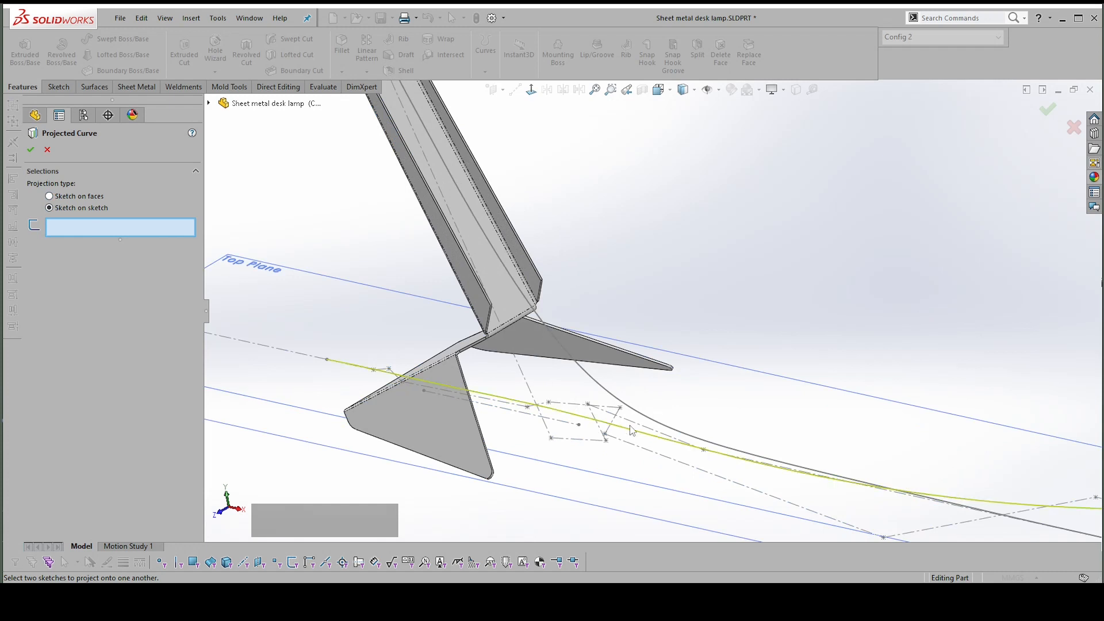
click(643, 410)
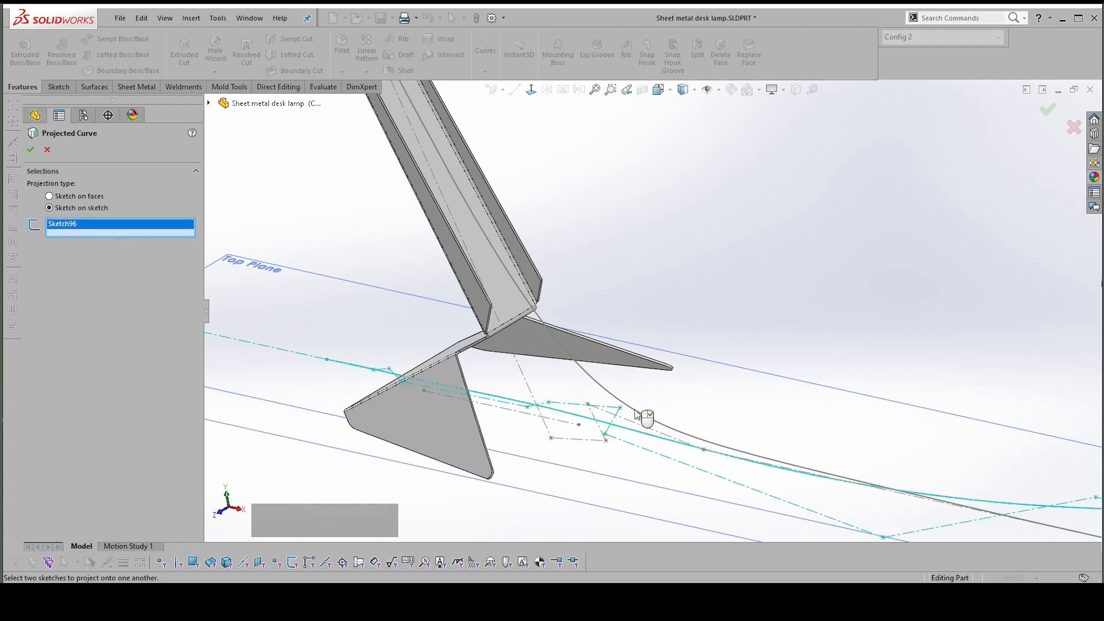
click(643, 413)
right_click(638, 414)
scroll(633, 374, down, 3)
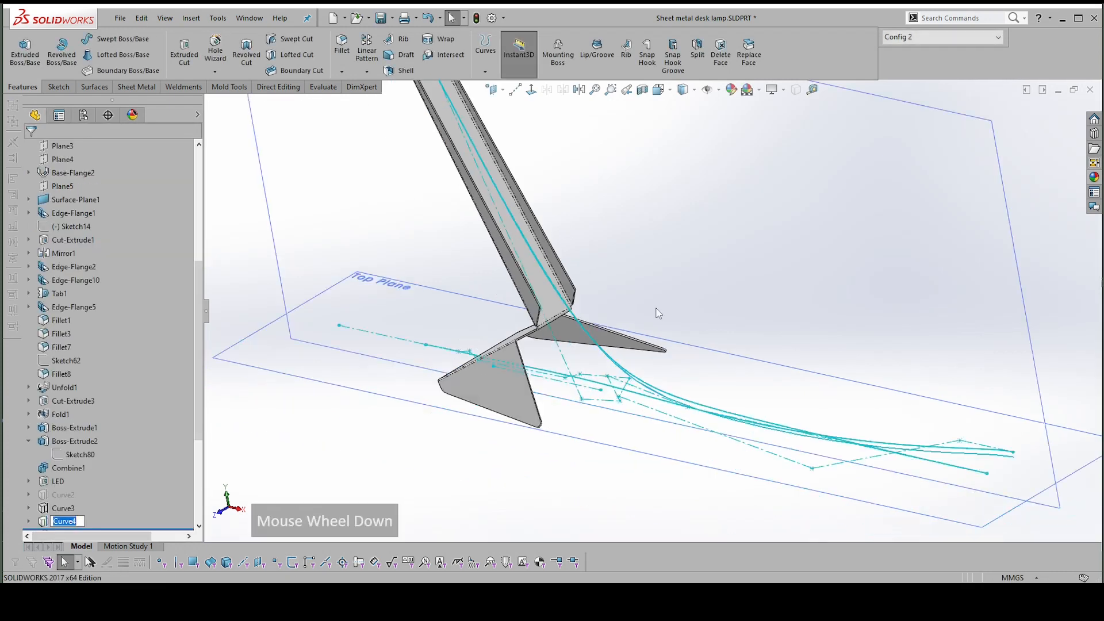
Create a reference plane perpendicular to the projected curve and coincident with its free end point behind the lamp
click(670, 294)
middle_drag(679, 295, 767, 339)
click(872, 455)
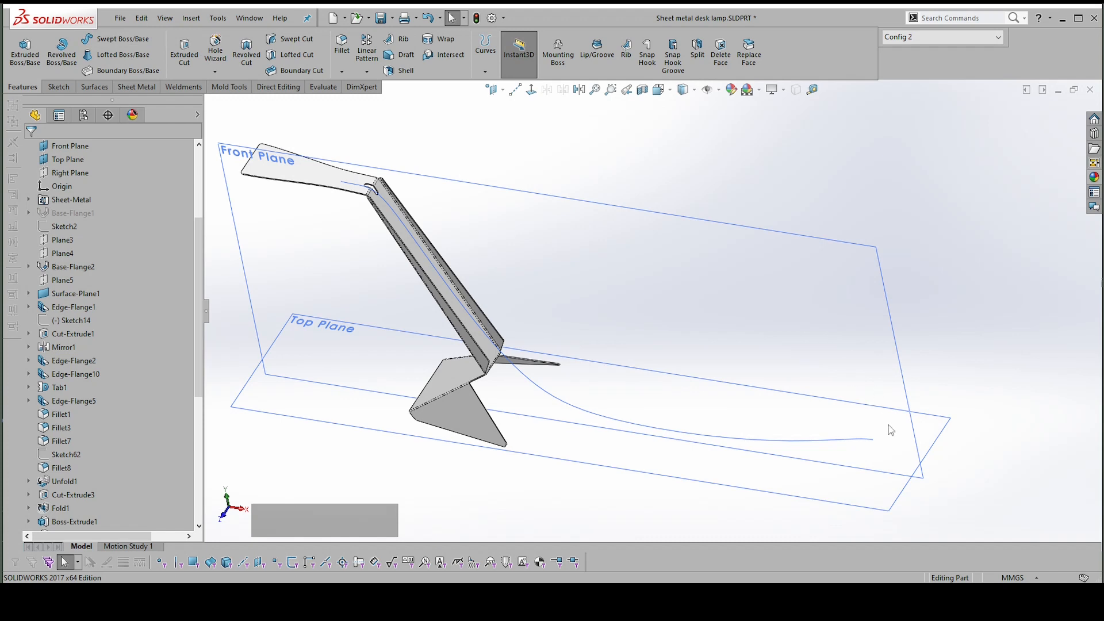
click(868, 441)
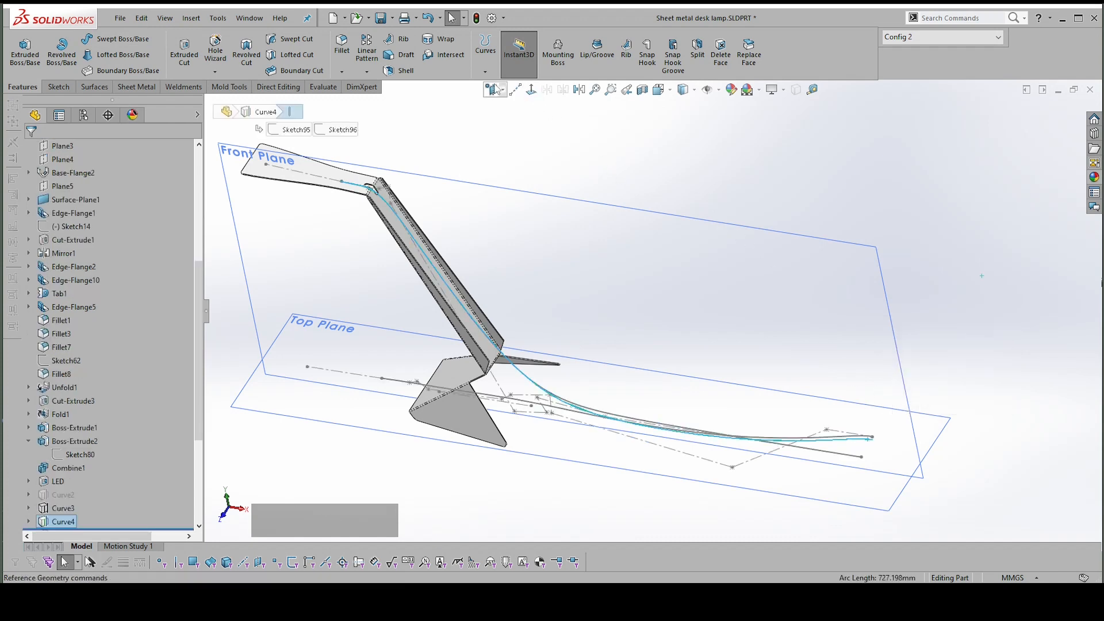
click(496, 90)
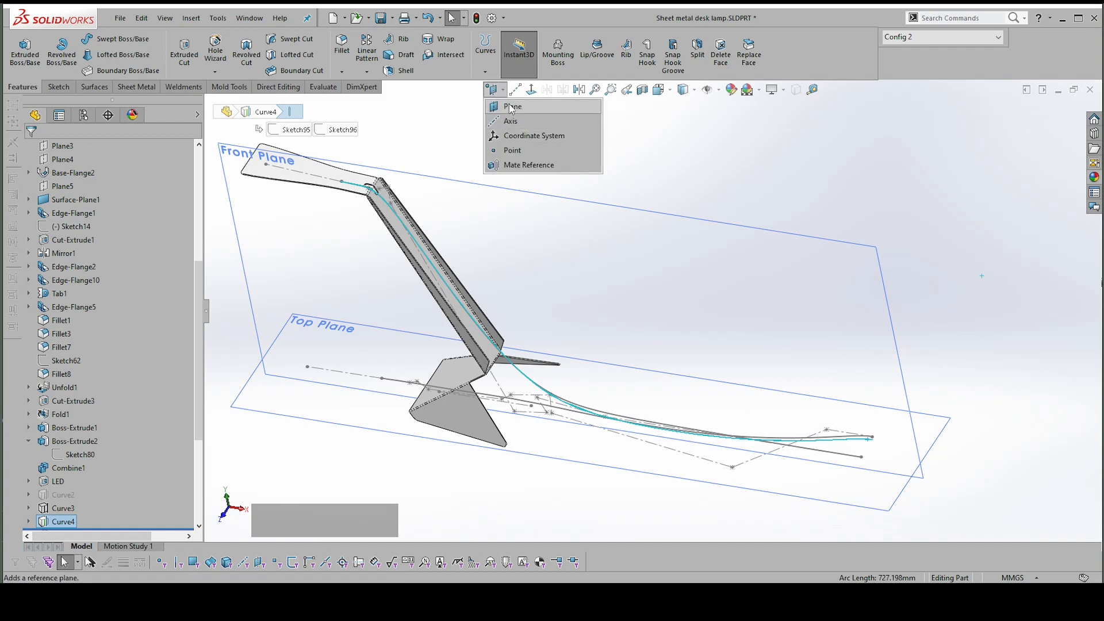
click(509, 108)
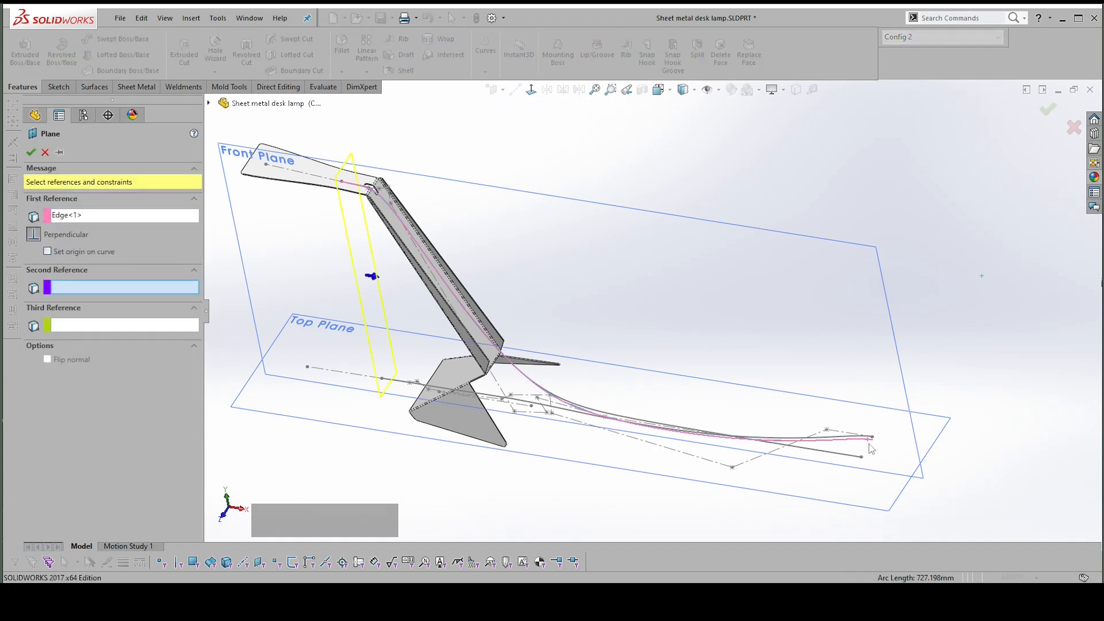
scroll(834, 420, up, 5)
scroll(840, 419, up, 3)
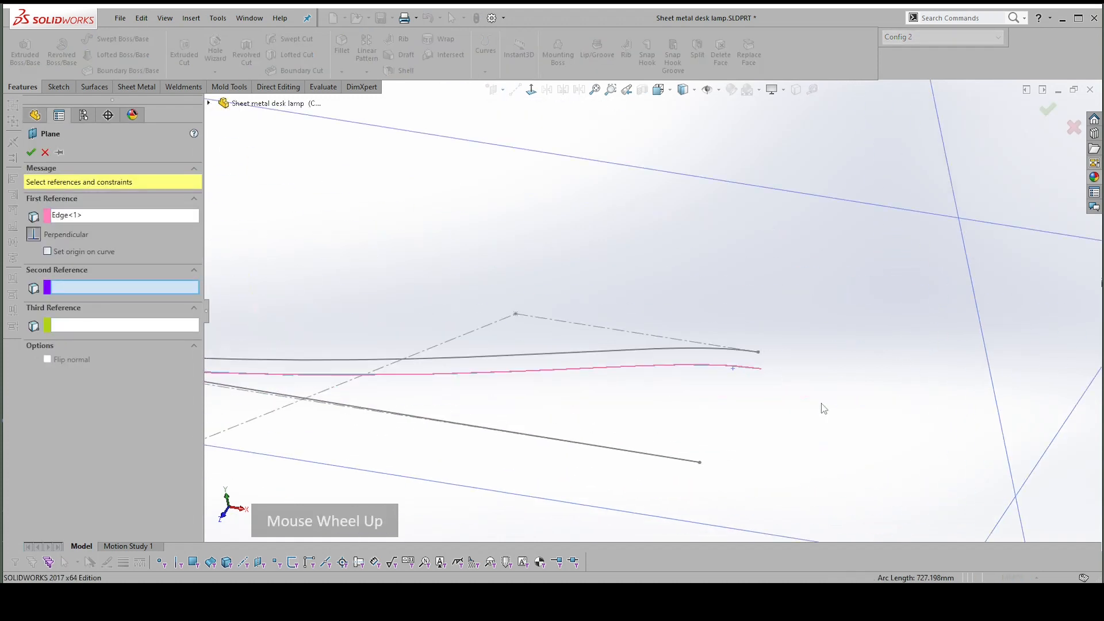
click(763, 372)
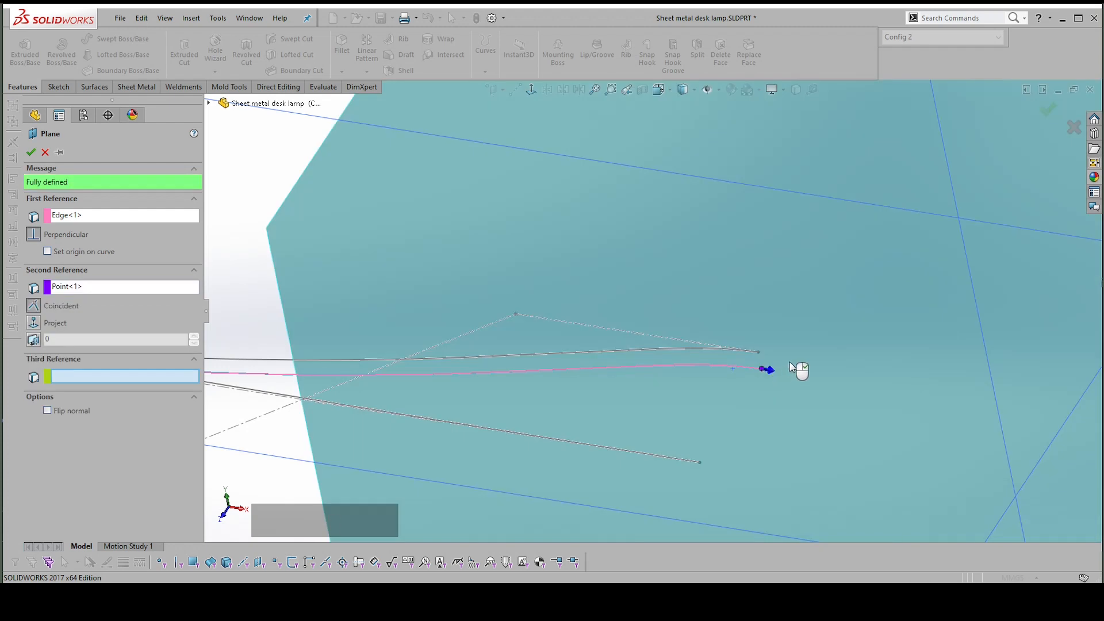
scroll(785, 359, down, 3)
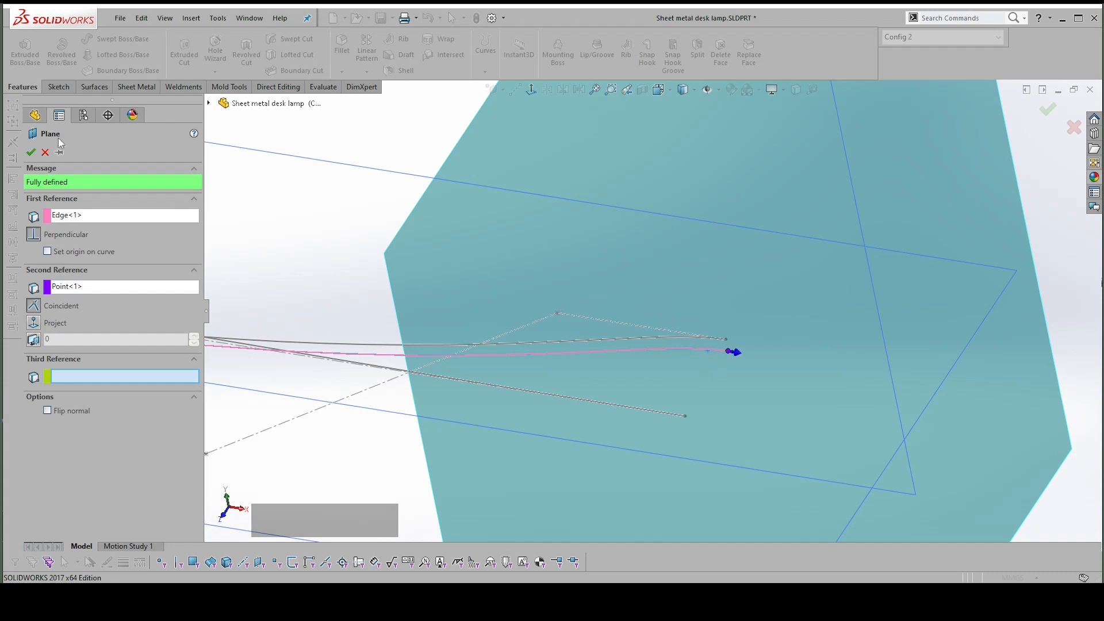
click(30, 151)
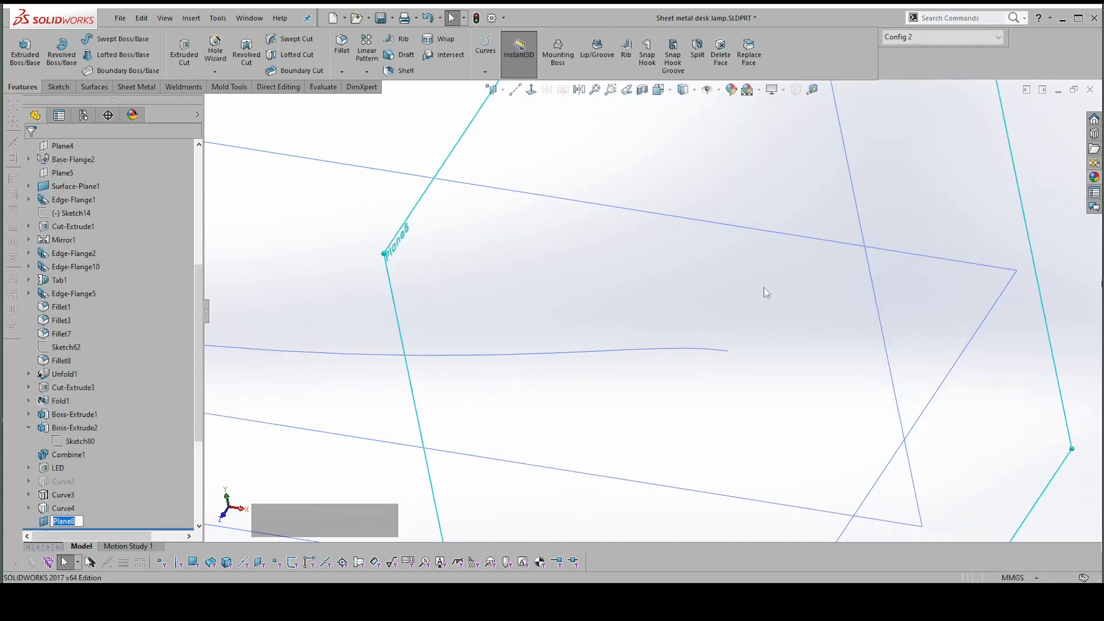
scroll(772, 237, down, 3)
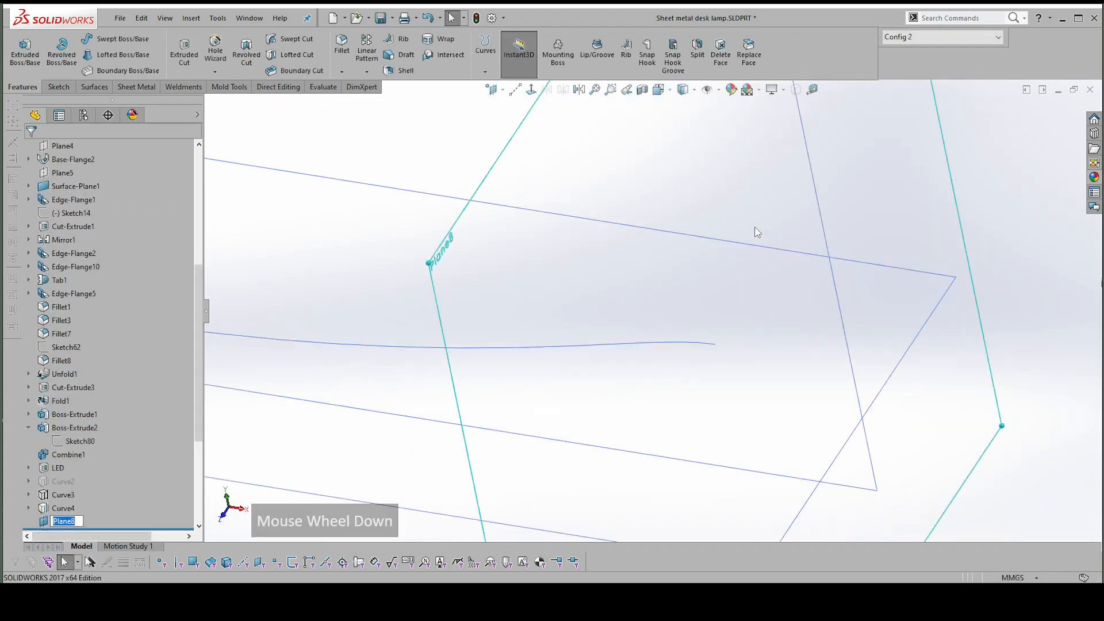
scroll(902, 241, down, 5)
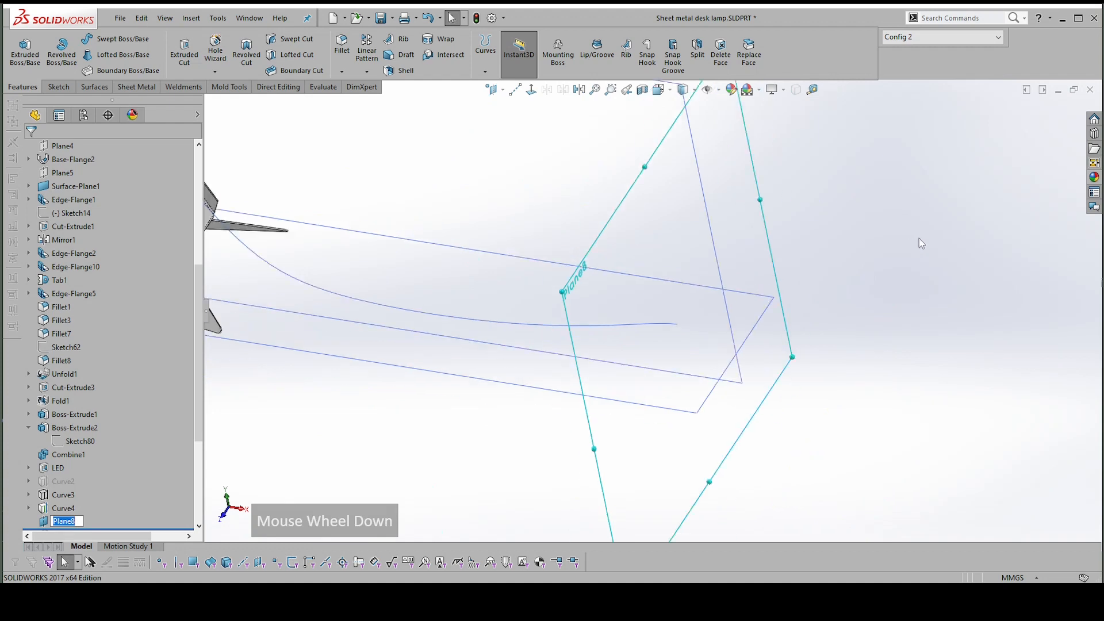
scroll(366, 191, up, 5)
scroll(366, 192, up, 8)
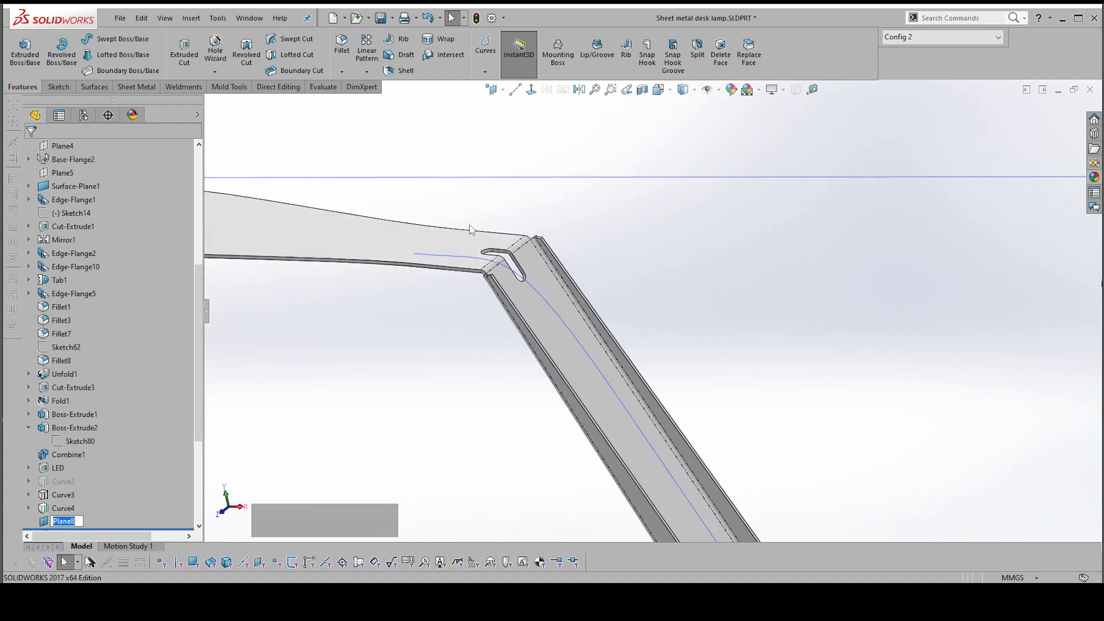
scroll(472, 275, up, 1)
scroll(491, 268, up, 3)
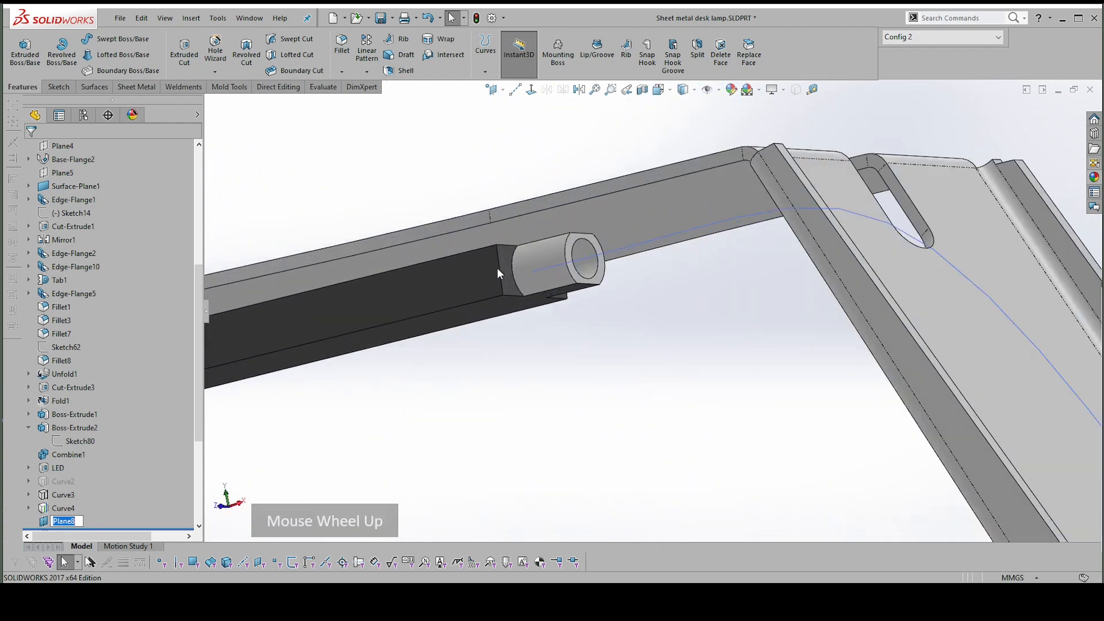
click(505, 259)
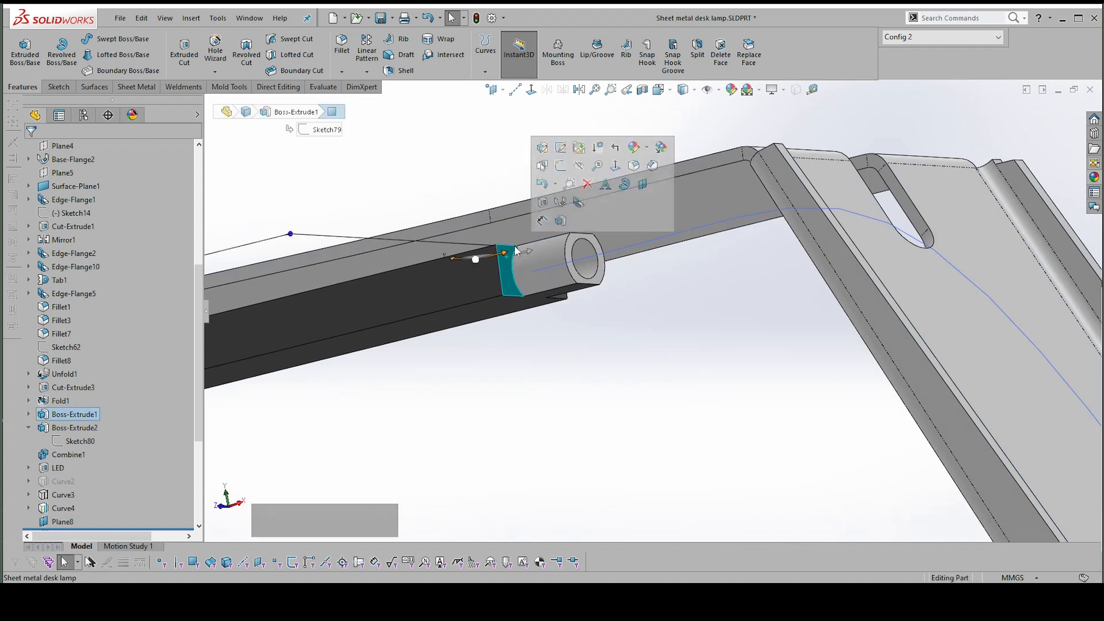
key(Escape)
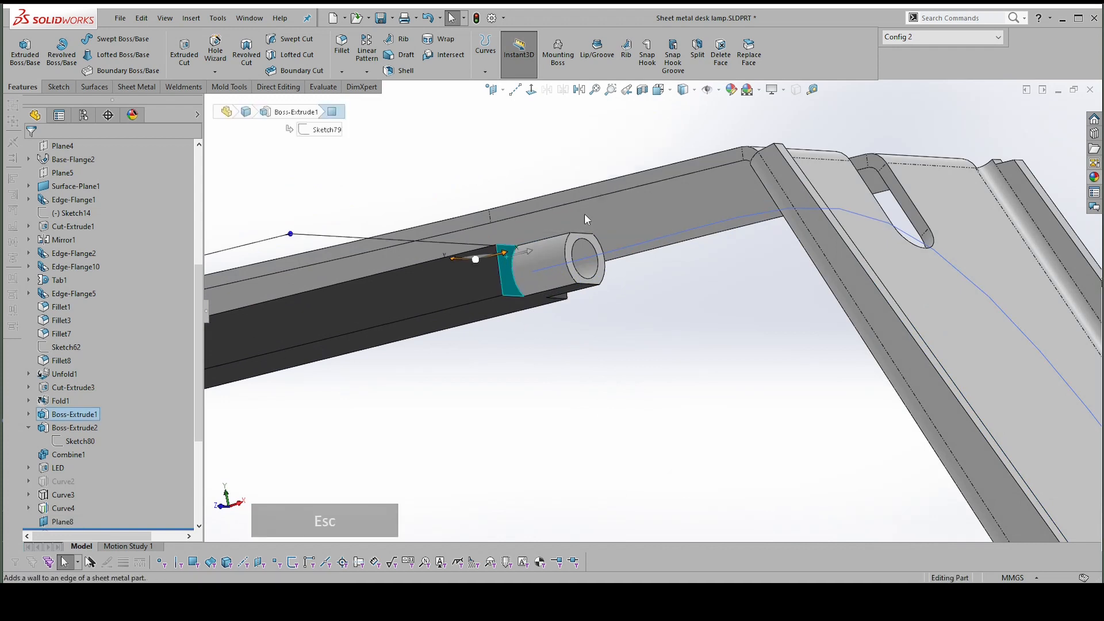
scroll(741, 272, down, 10)
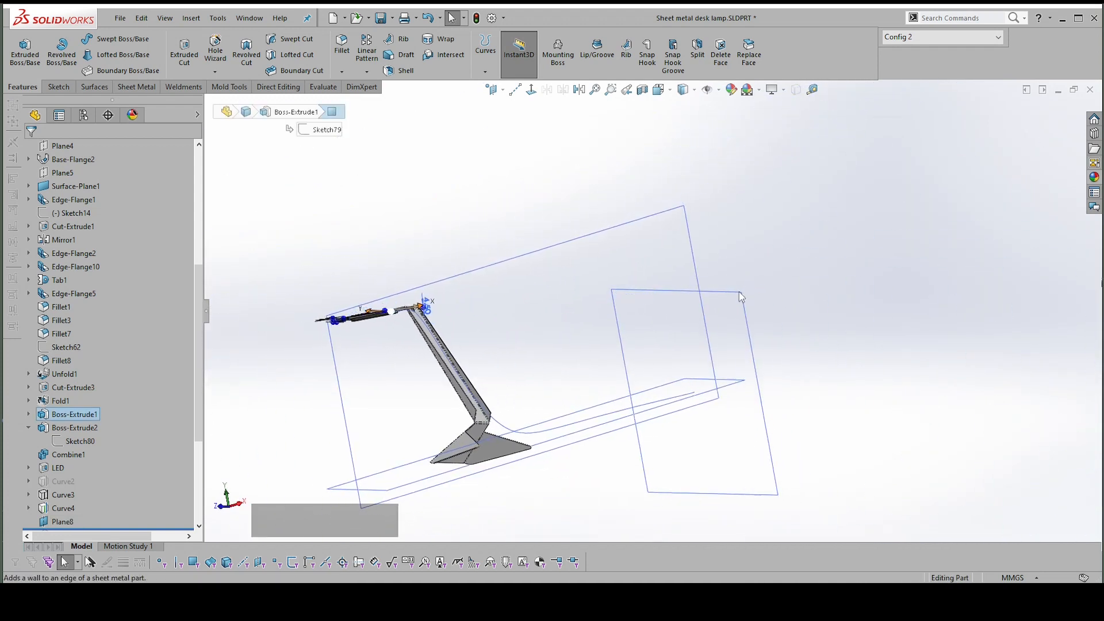
key(Escape)
Start a sketch on the reference plane at the projected curve's free end and view it face-on
click(743, 291)
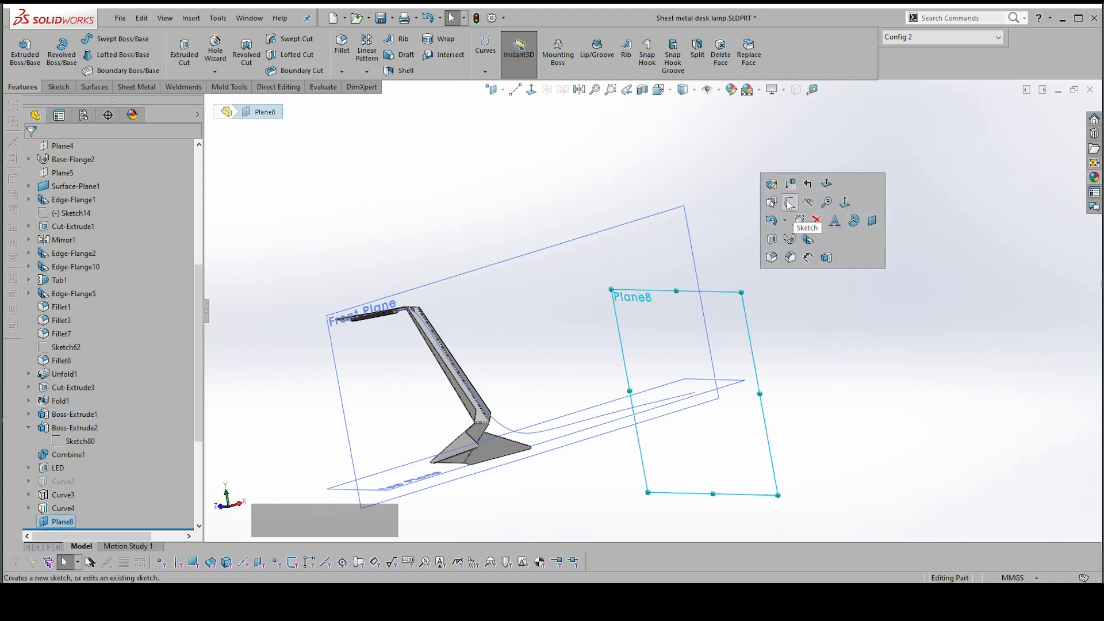
click(792, 214)
right_click(726, 328)
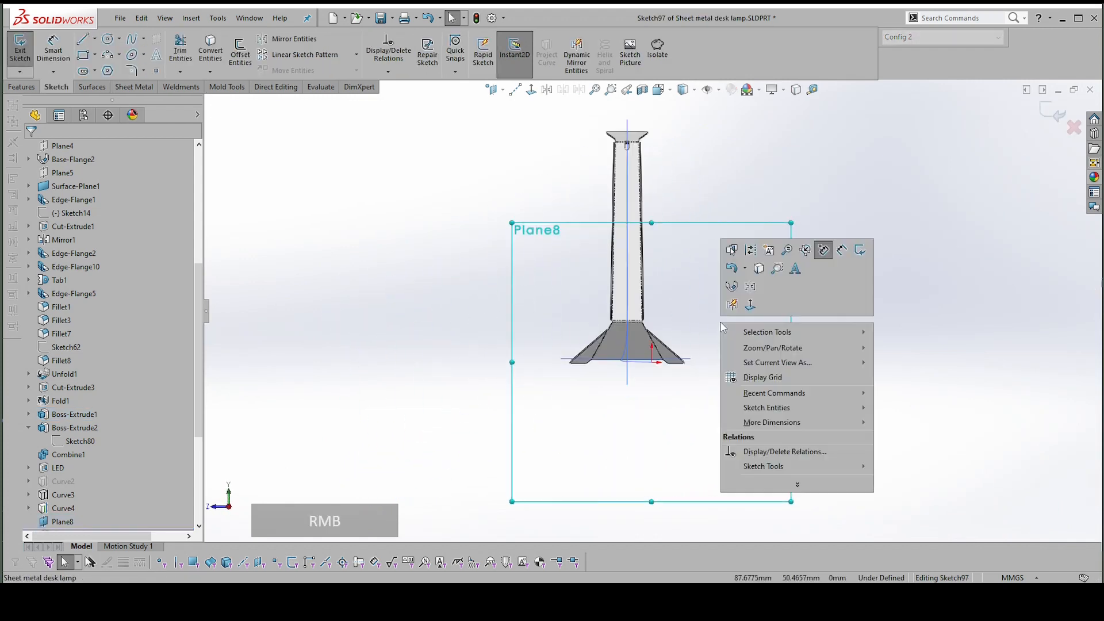
scroll(670, 313, up, 4)
scroll(609, 310, up, 3)
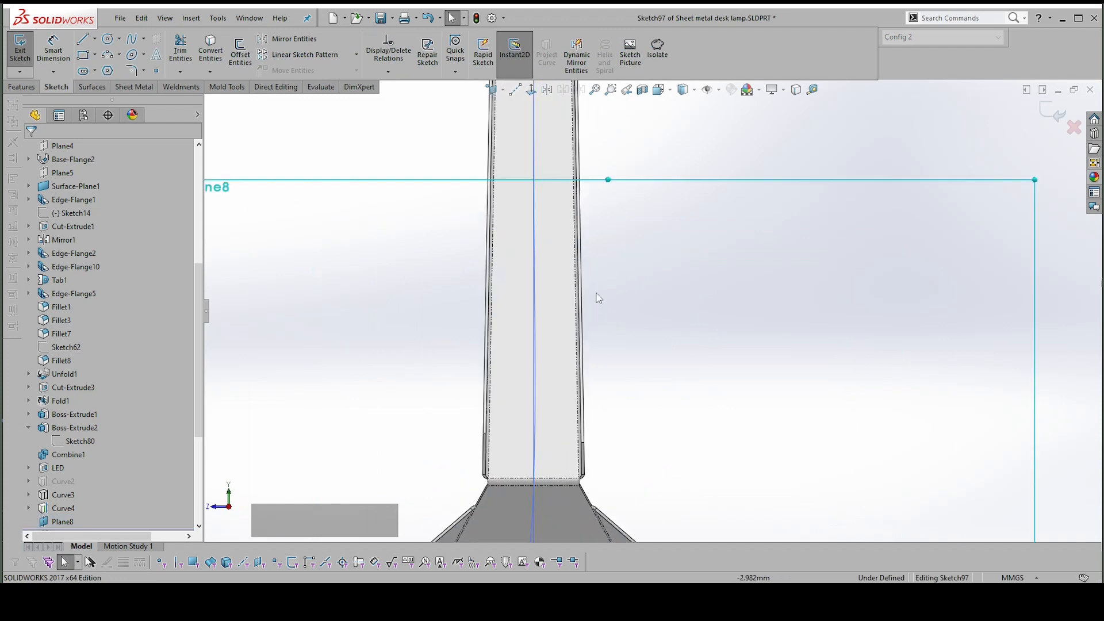
scroll(581, 317, down, 6)
scroll(673, 472, up, 6)
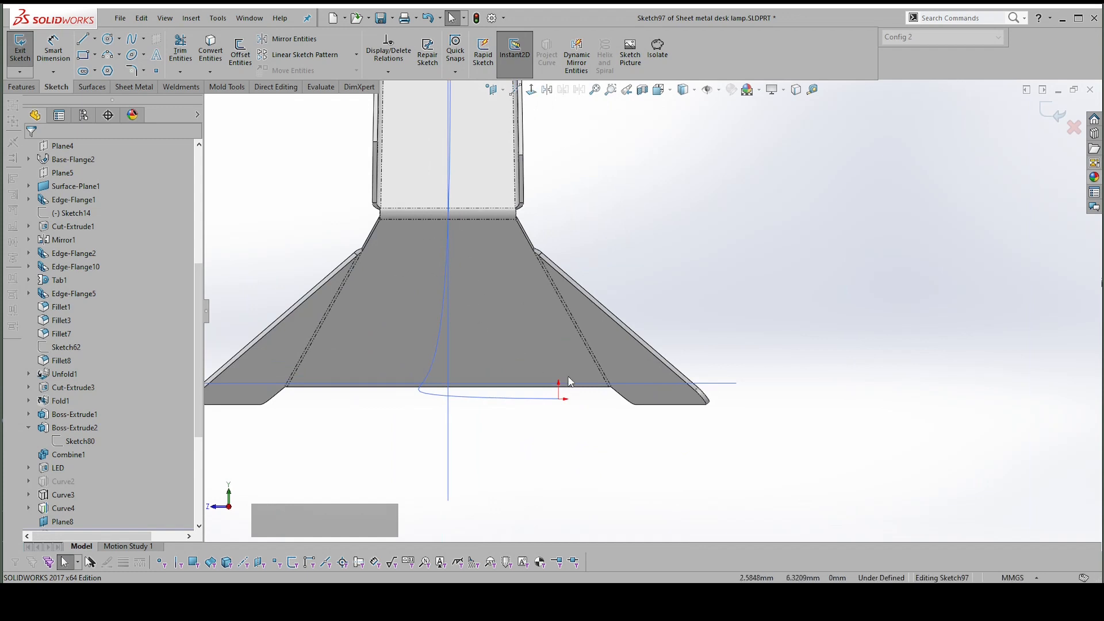
scroll(524, 259, down, 2)
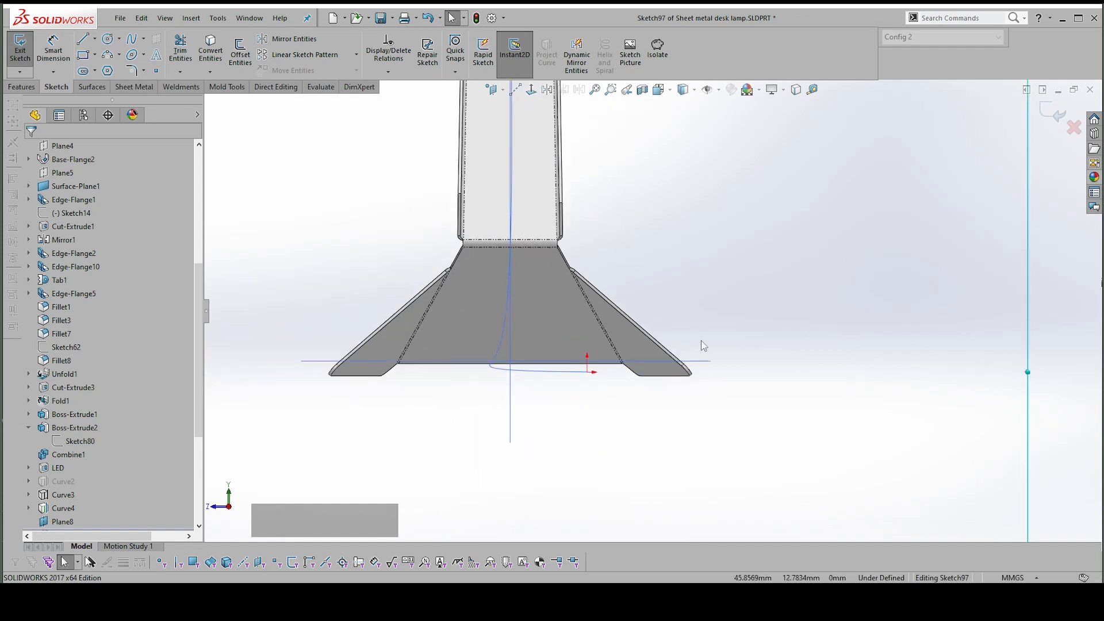
scroll(702, 345, up, 2)
Draw a circle with a 3.3 mm diameter near the curve's end point as the cable's cross-section
right_click(794, 291)
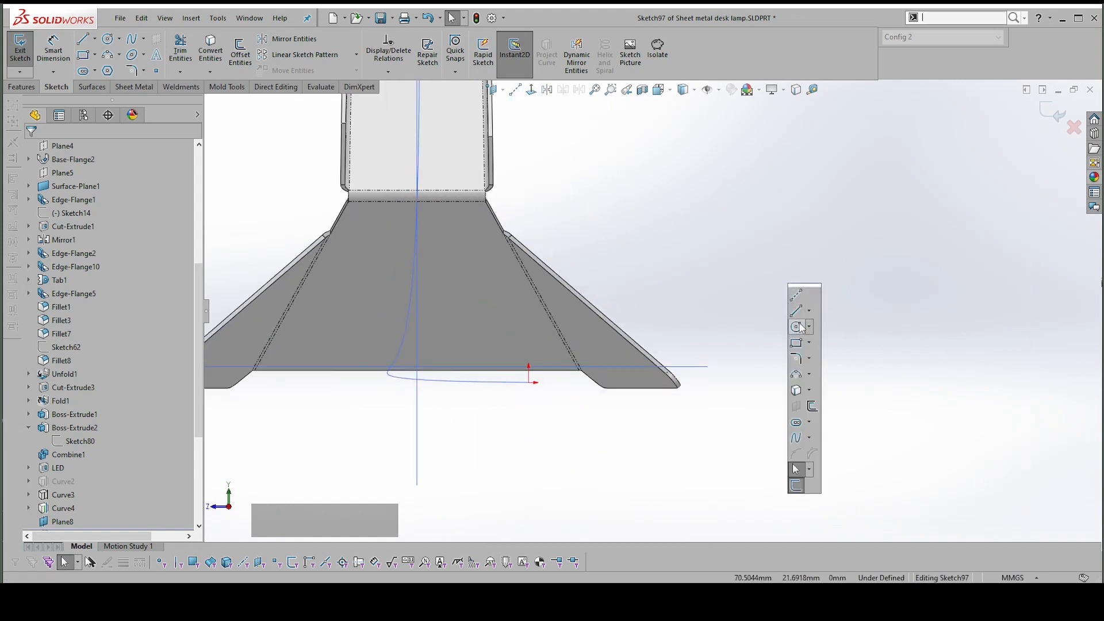
click(801, 327)
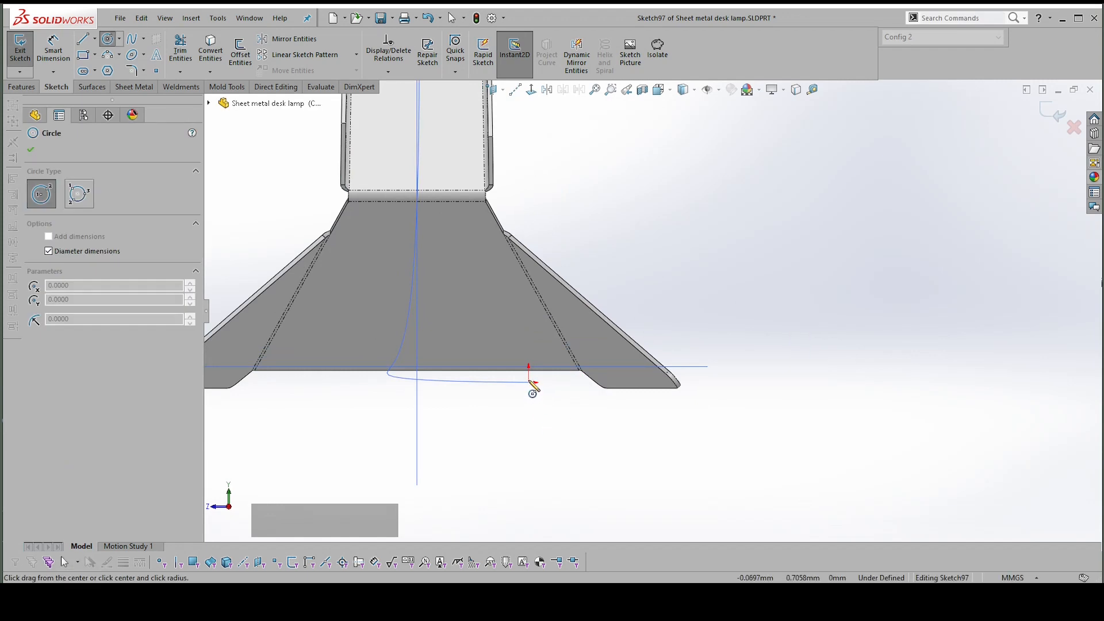
click(529, 380)
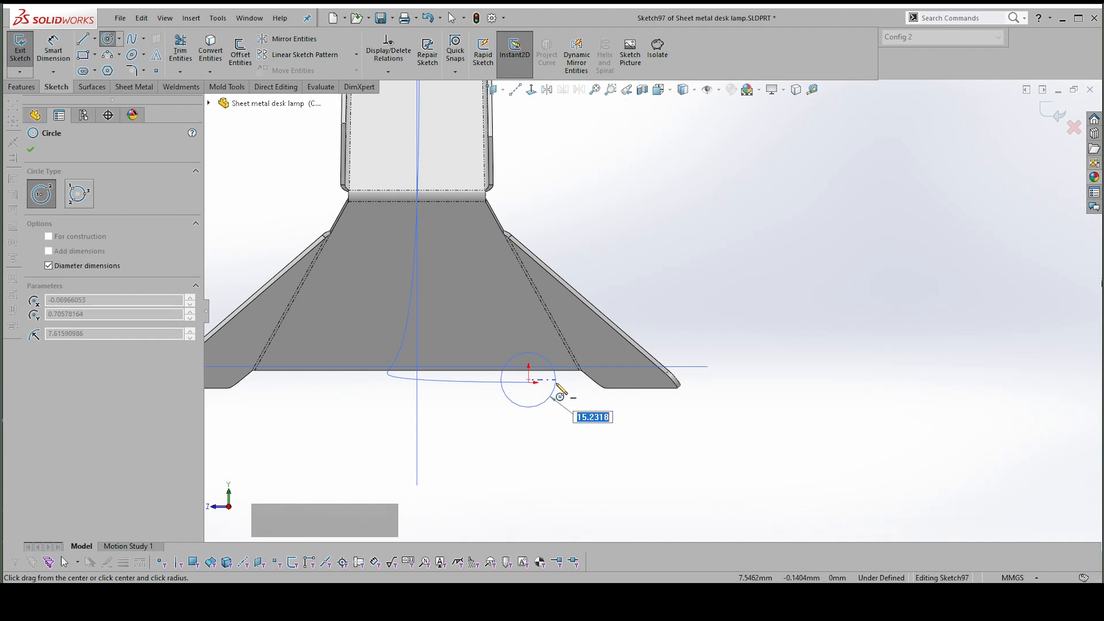
text(3)
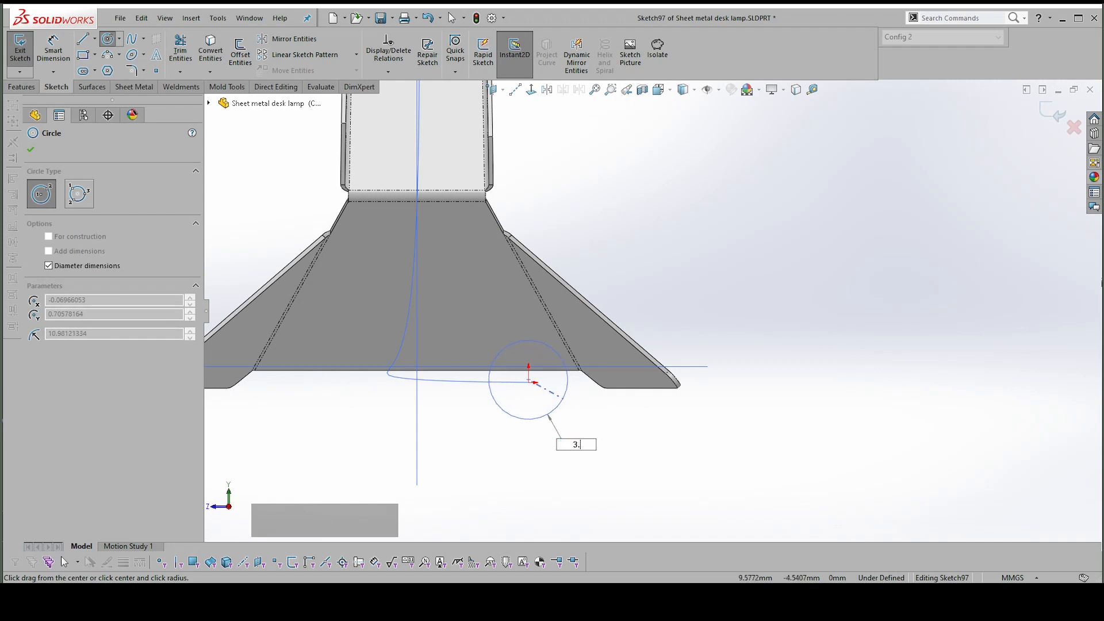
text(.3)
key(Return)
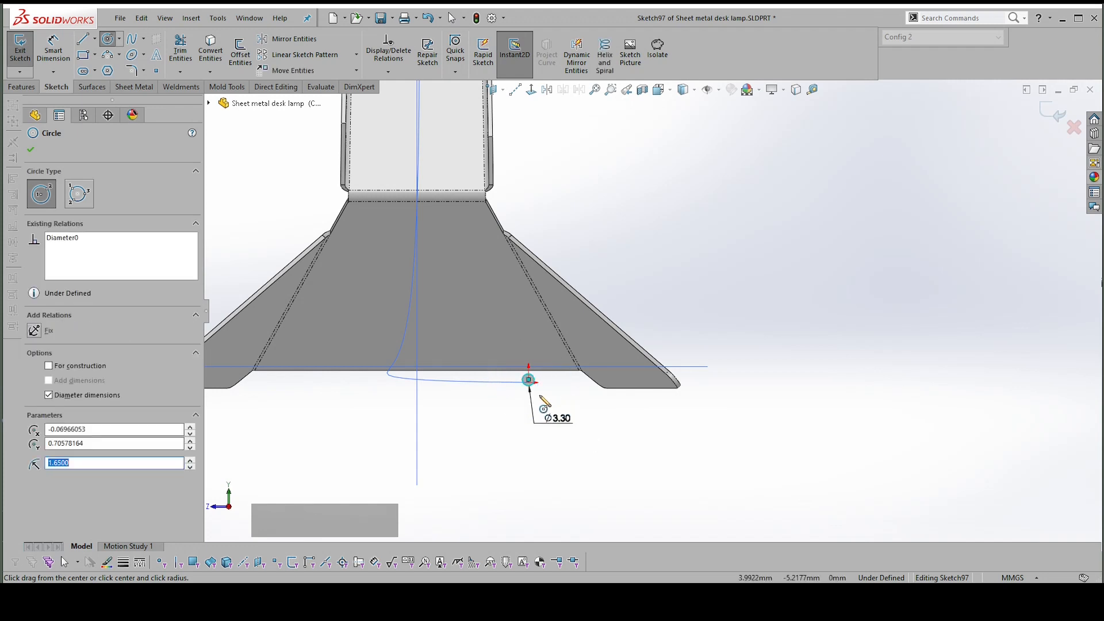
key(Escape)
scroll(551, 372, up, 5)
key(Escape)
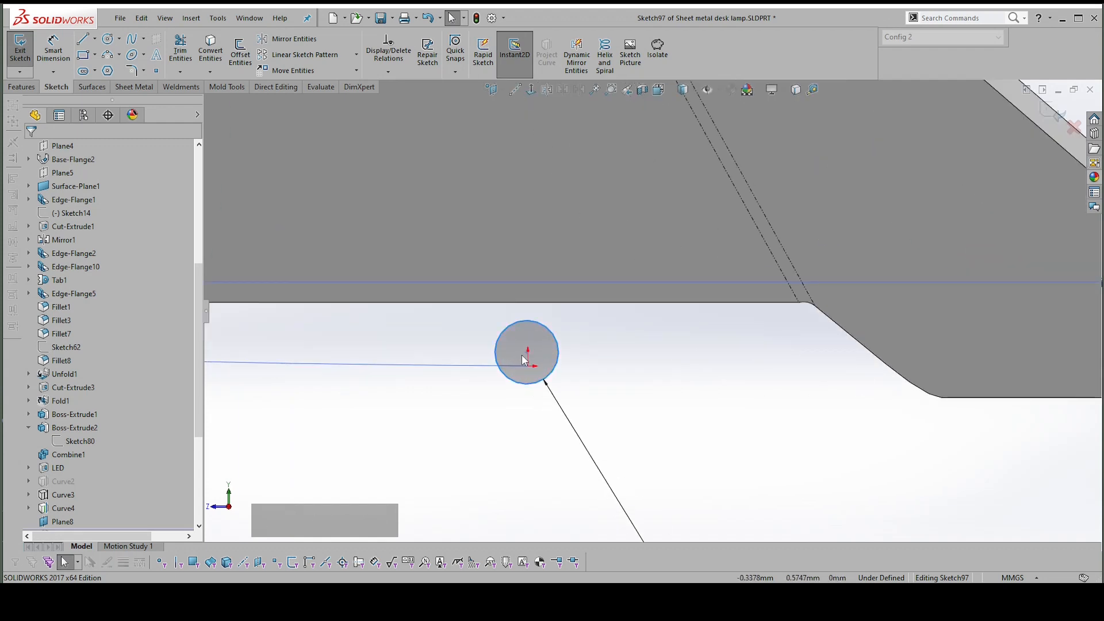
Try to attach the circle's centre to the projected curve with a Pierce relation
click(526, 352)
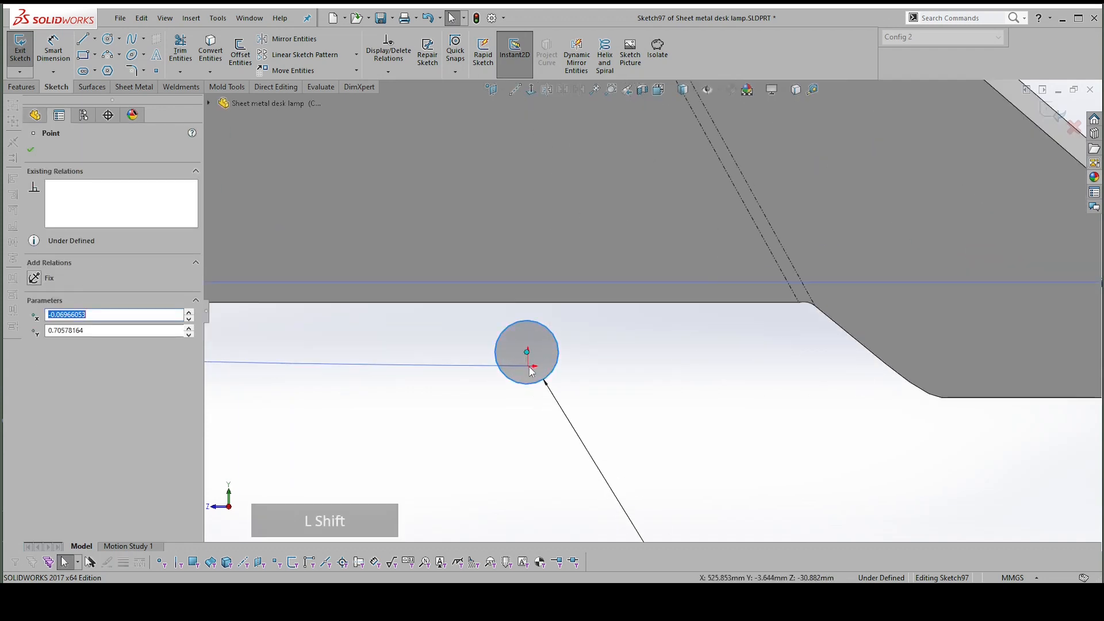
shift+click(528, 365)
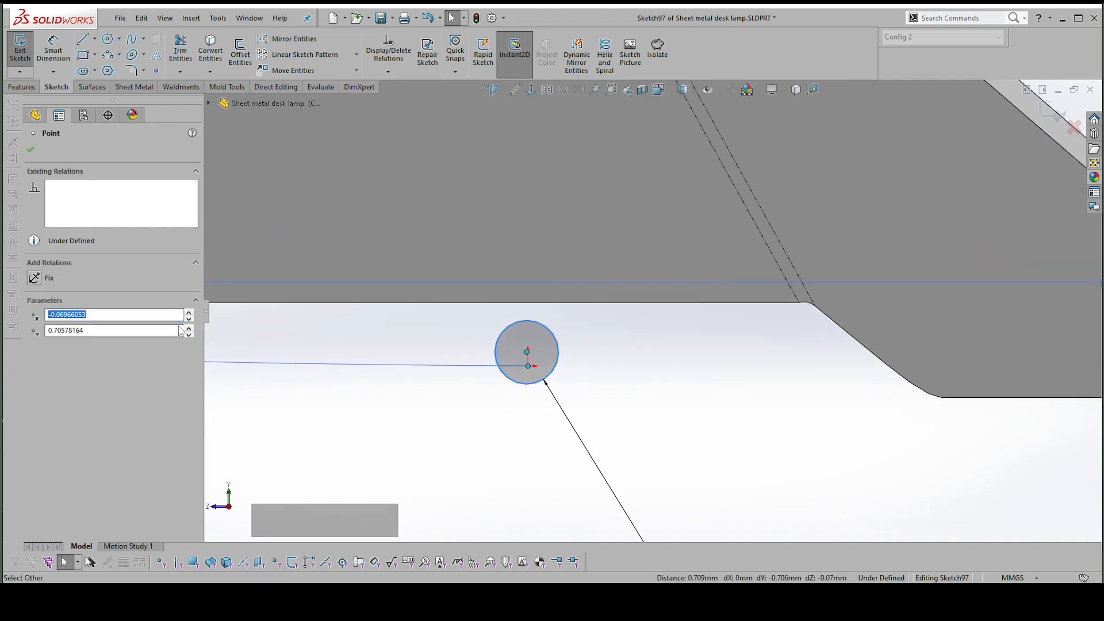
key(Escape)
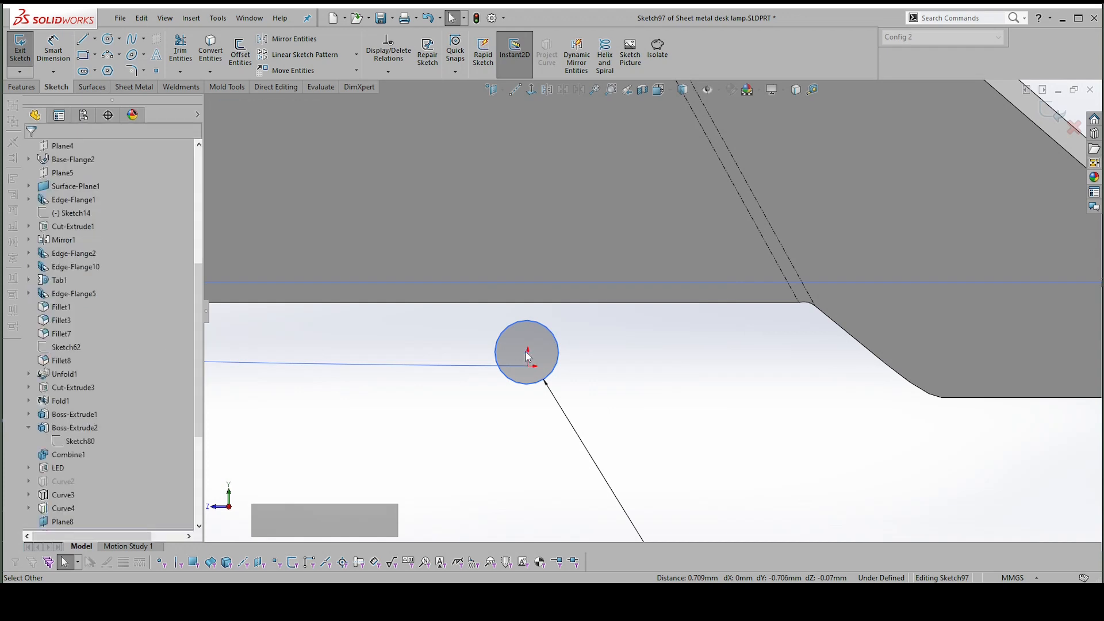
drag(528, 357, 535, 364)
shift+click(524, 365)
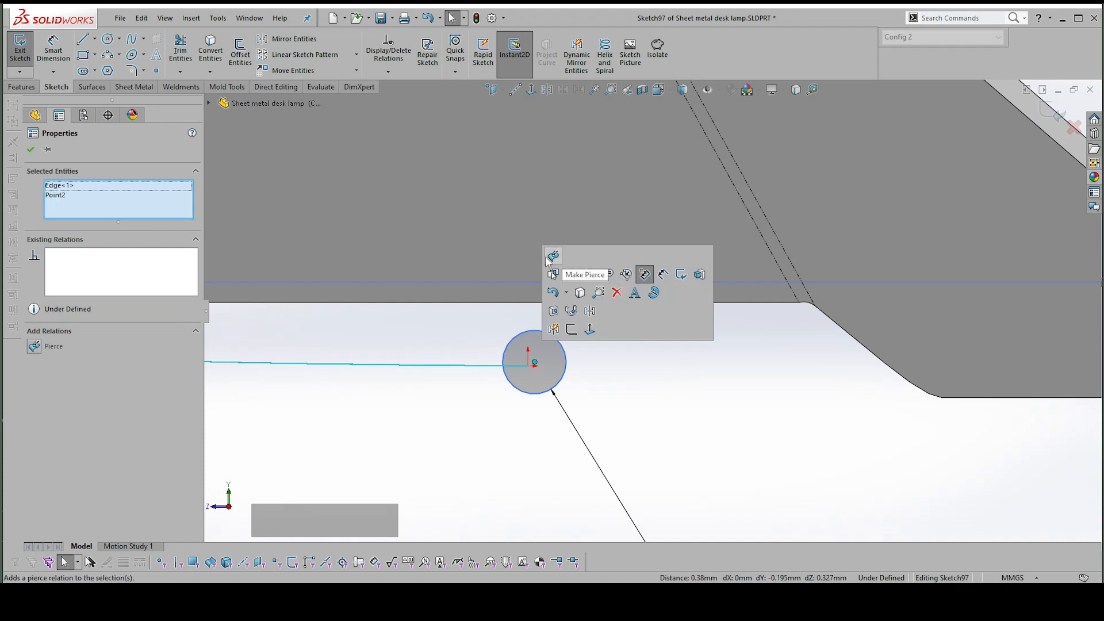
click(549, 260)
click(578, 378)
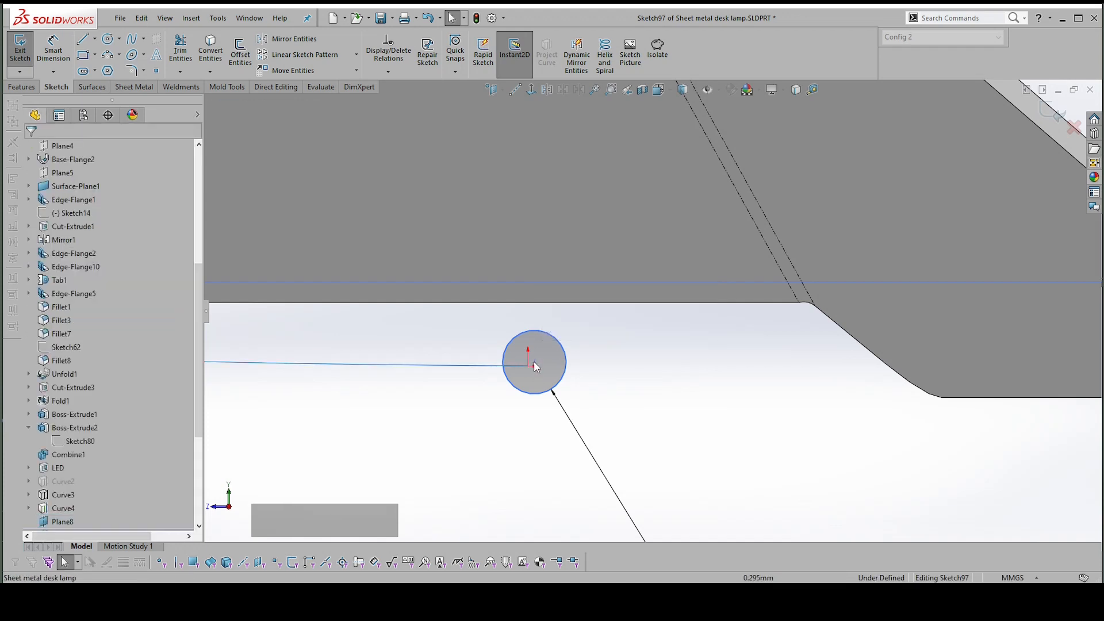
Move the circle off the curve's end, add a Pierce relation between its centre and the projected curve, and finish the sketch
drag(536, 367, 515, 375)
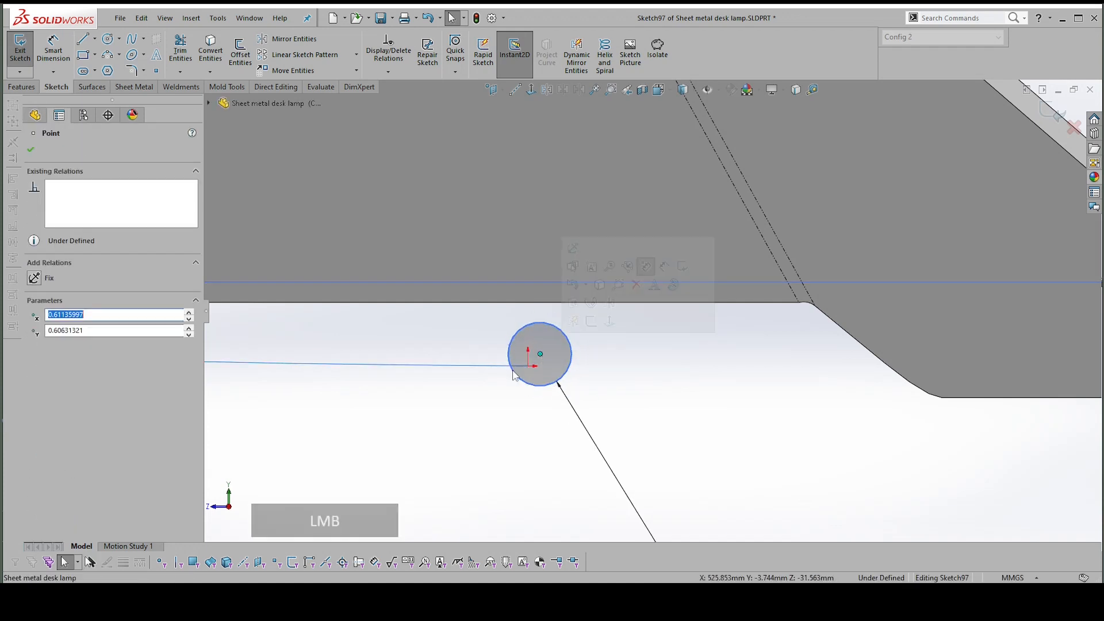
click(504, 367)
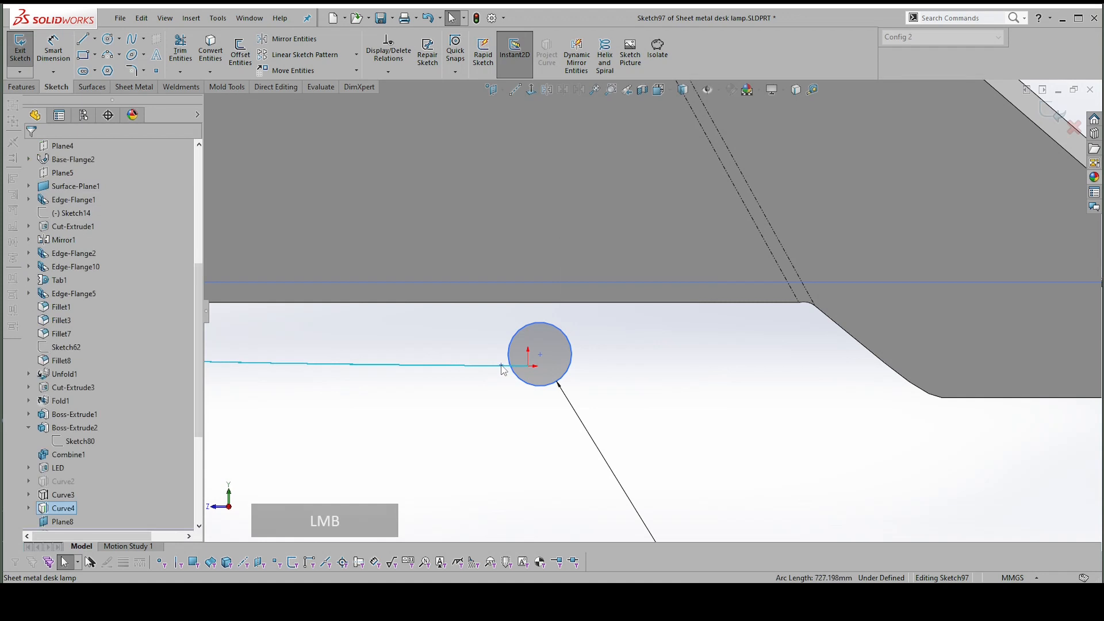
shift+click(541, 354)
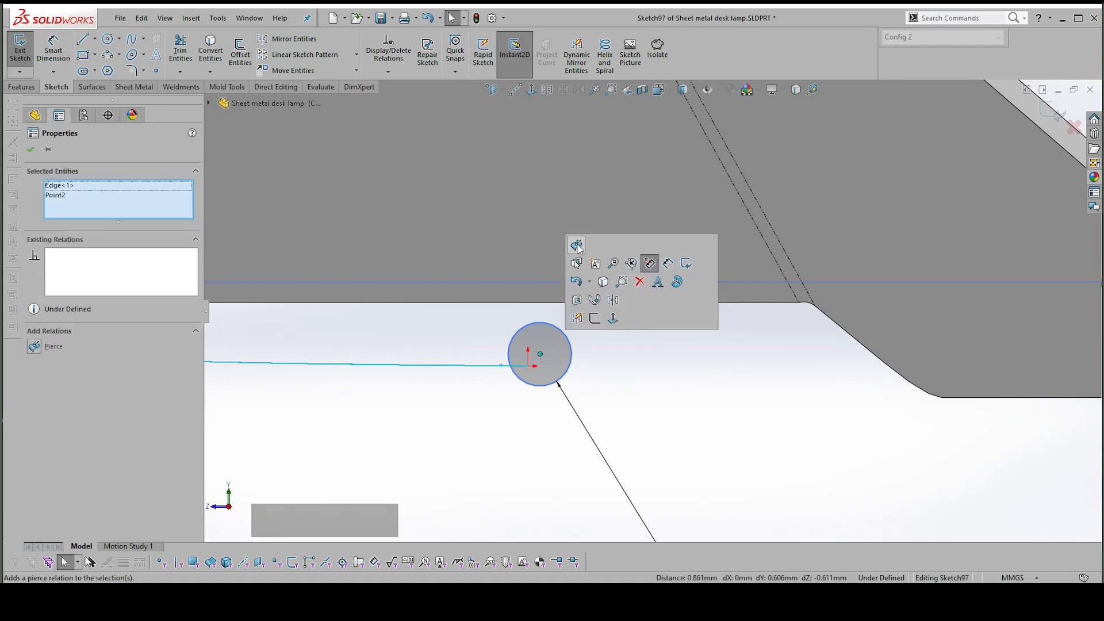
click(577, 246)
click(592, 370)
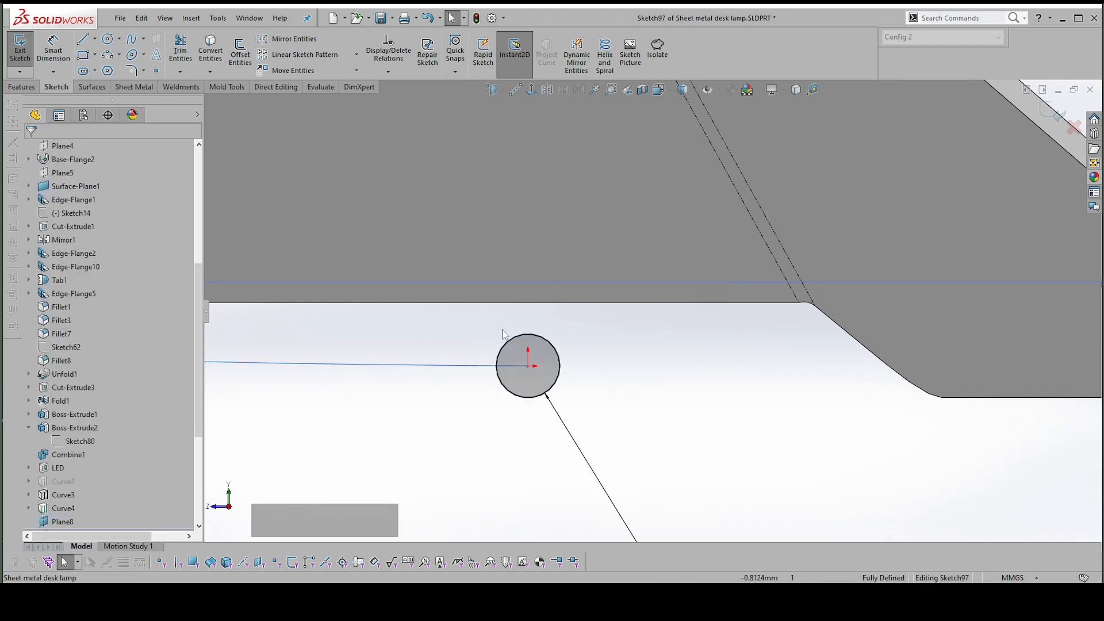
click(478, 366)
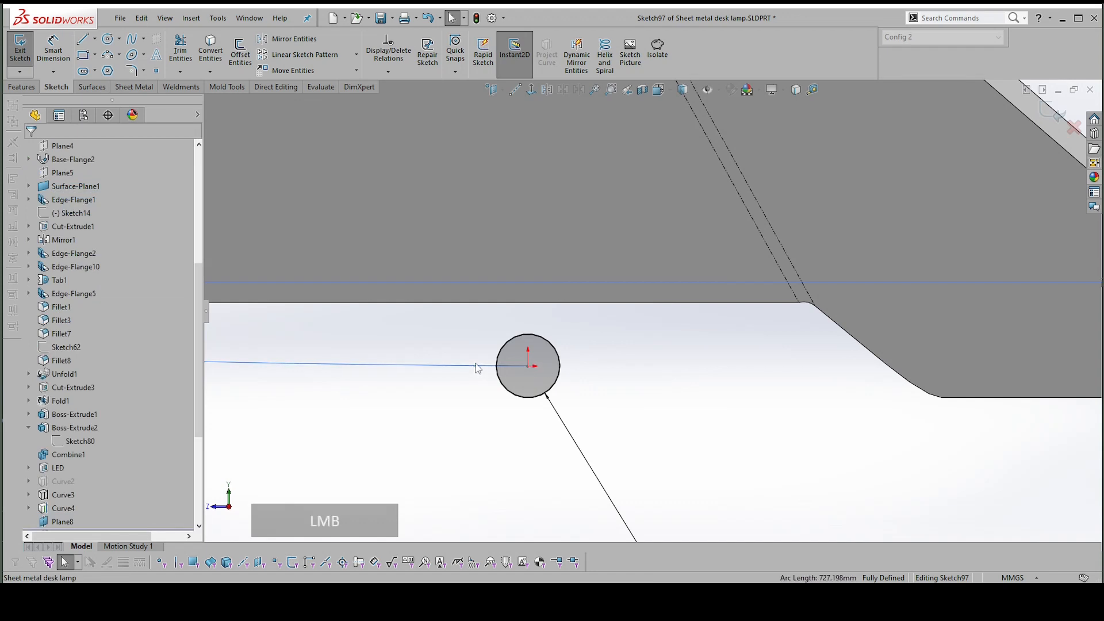
mouse_move(617, 366)
middle_down()
mouse_move(623, 340)
mouse_move(644, 333)
mouse_move(718, 469)
middle_up()
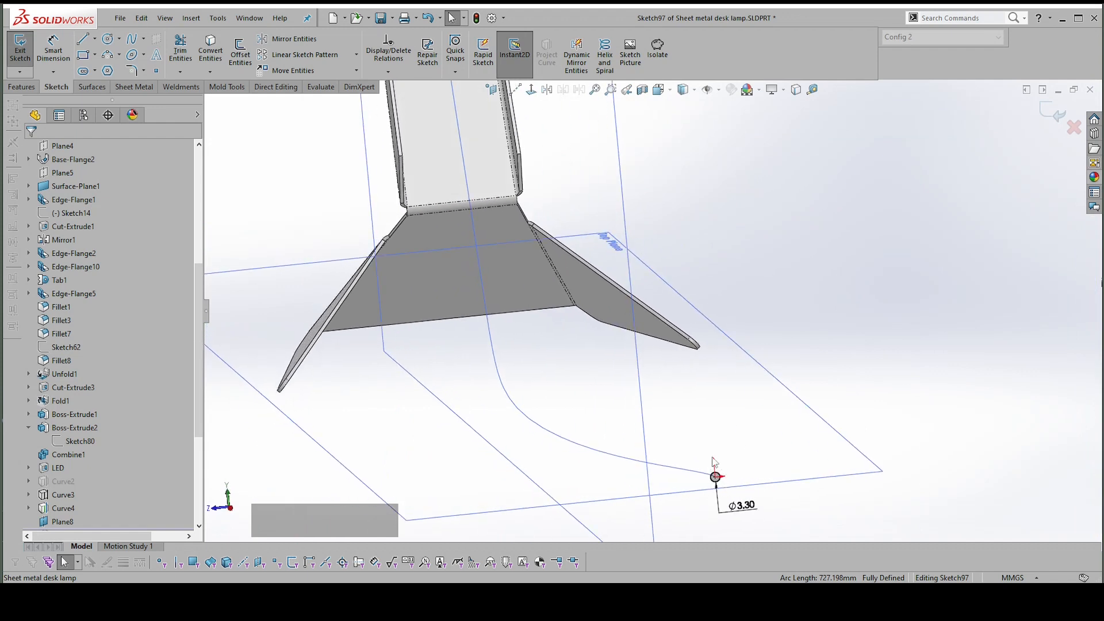
click(1059, 125)
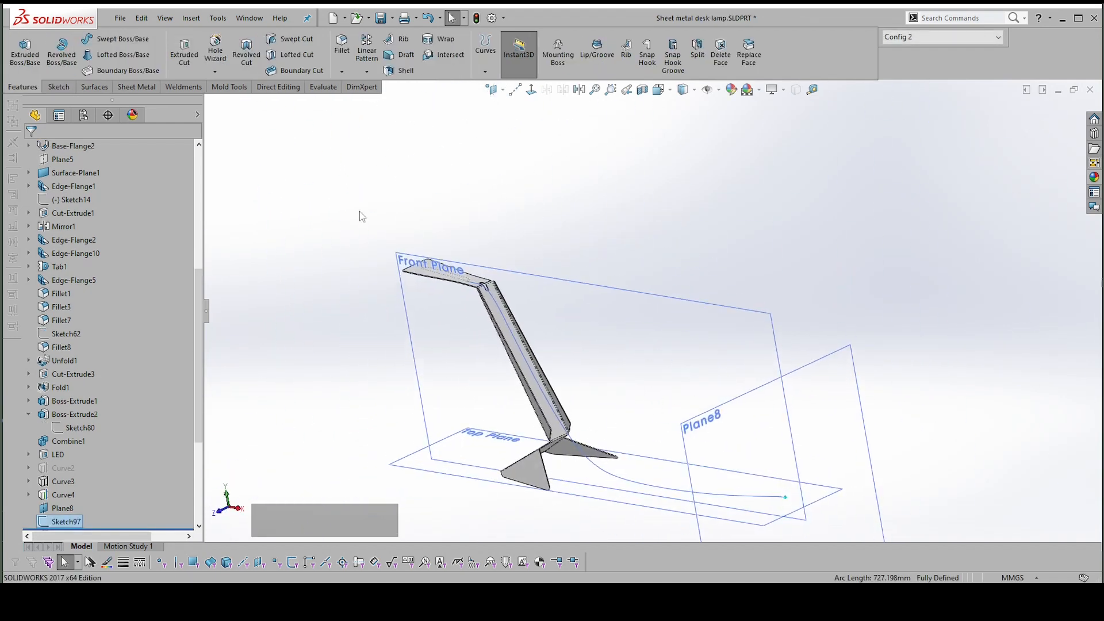
Create a swept boss from the 3.3 mm circle sketch along the projected curve
click(116, 39)
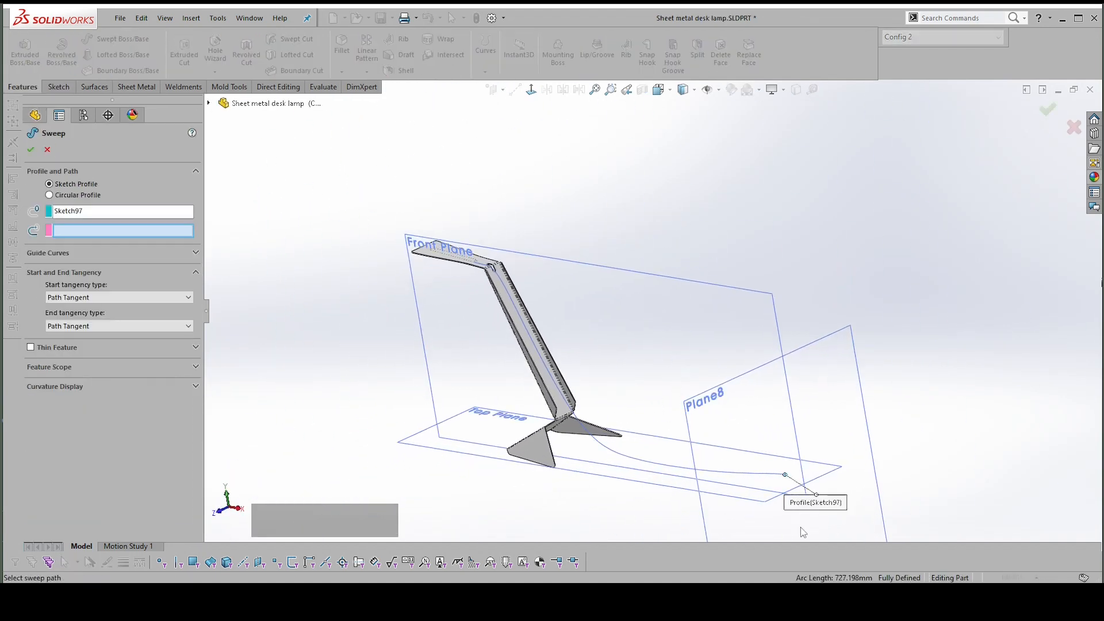
scroll(656, 455, down, 3)
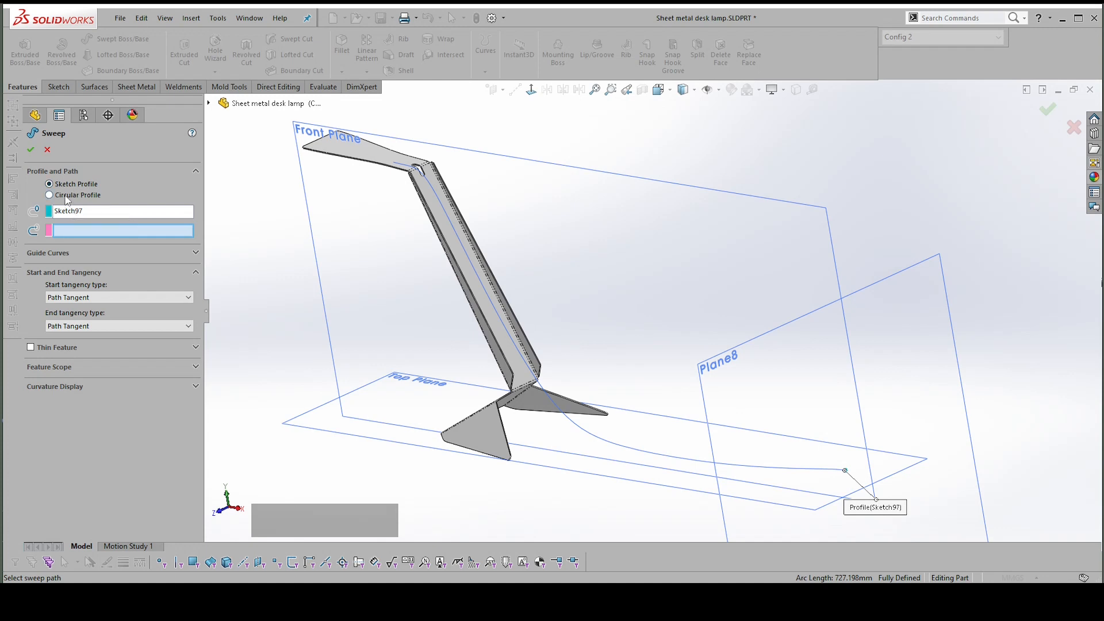
click(63, 232)
click(825, 470)
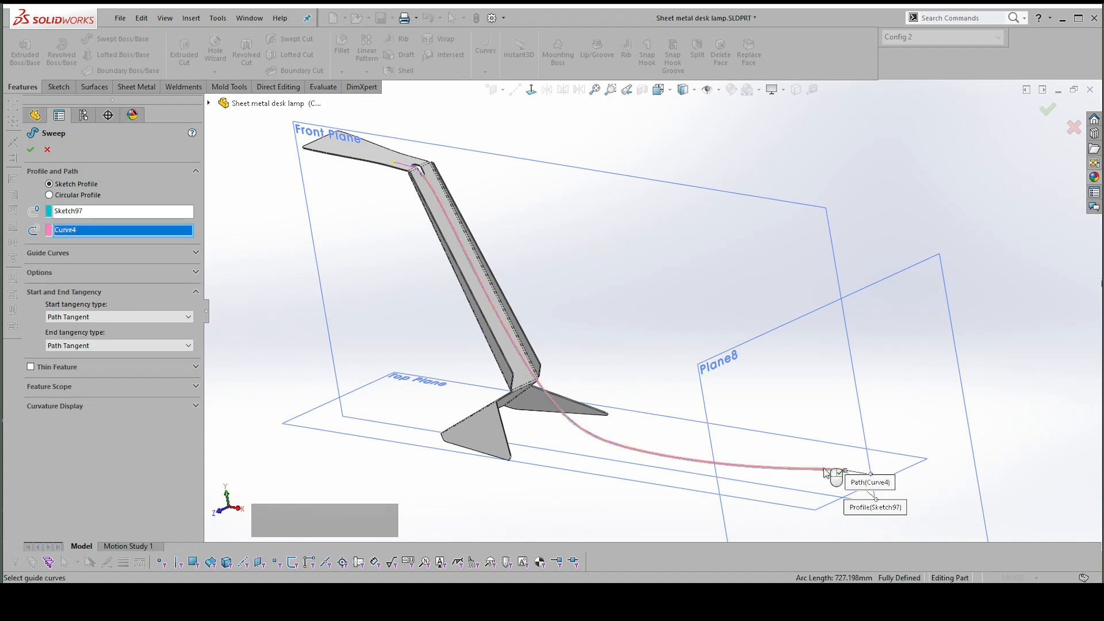
click(31, 150)
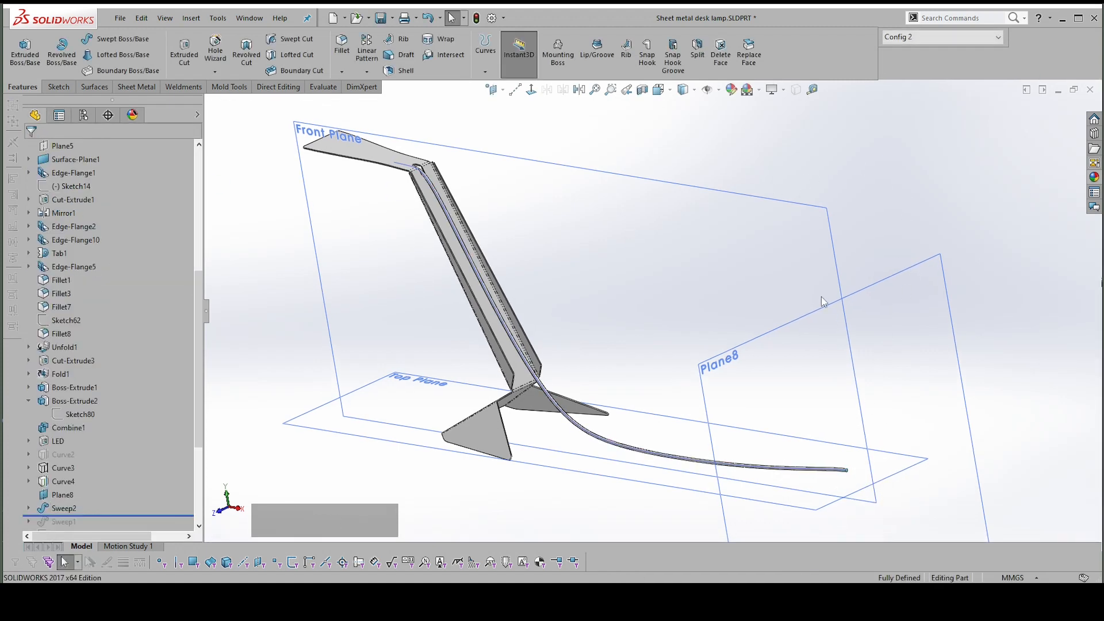
Hide the Front Plane, the reference plane at the cable's end and the projected curve
click(822, 311)
shift+click(832, 235)
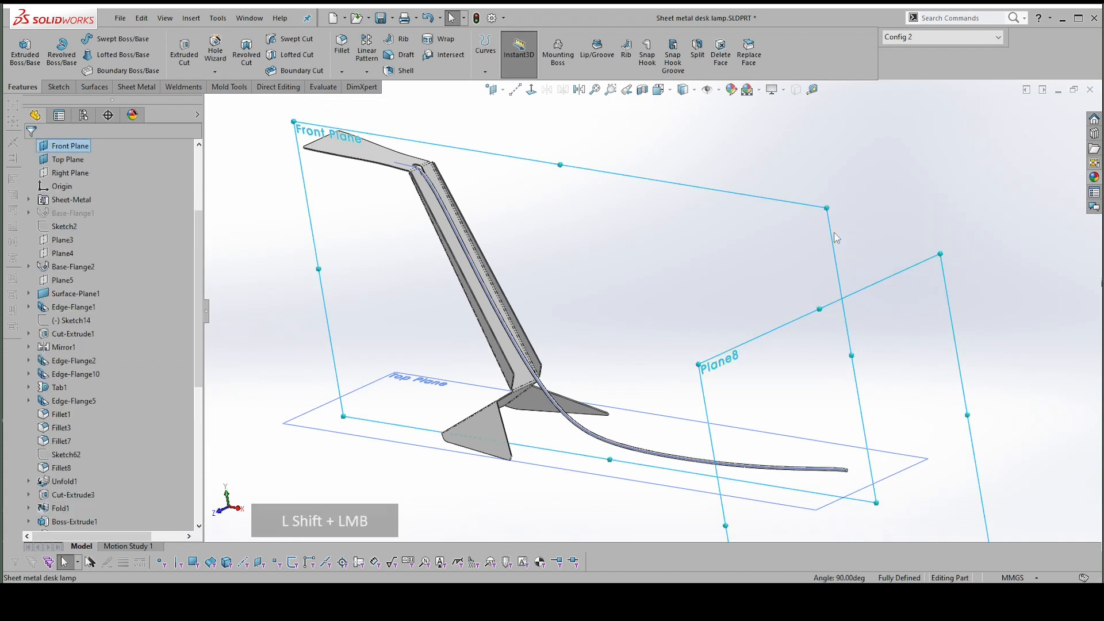
click(693, 435)
scroll(693, 431, up, 5)
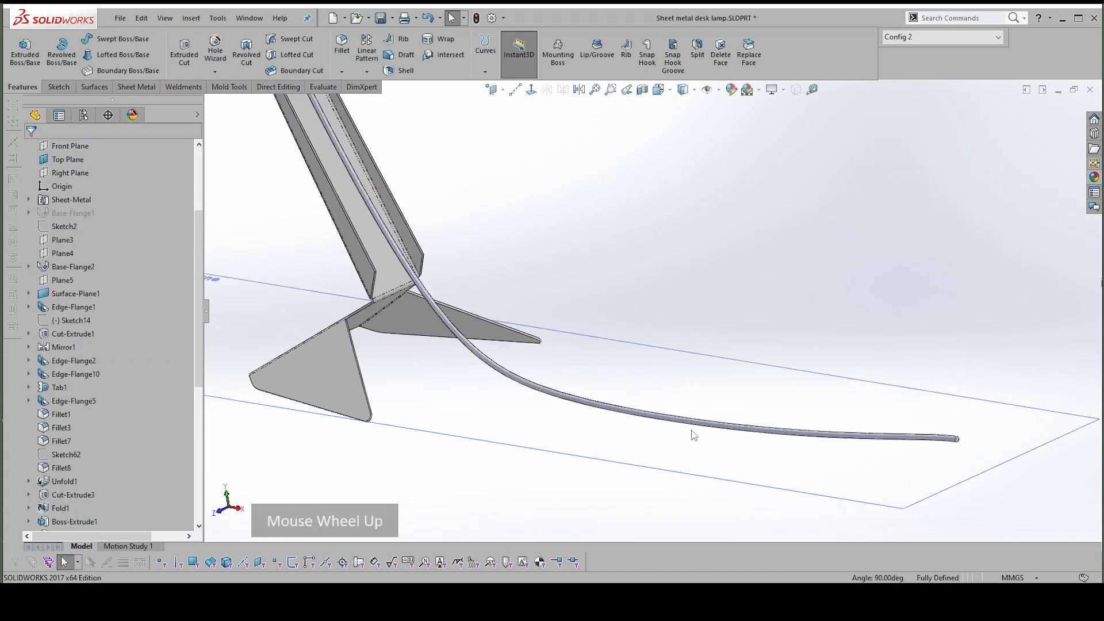
click(694, 415)
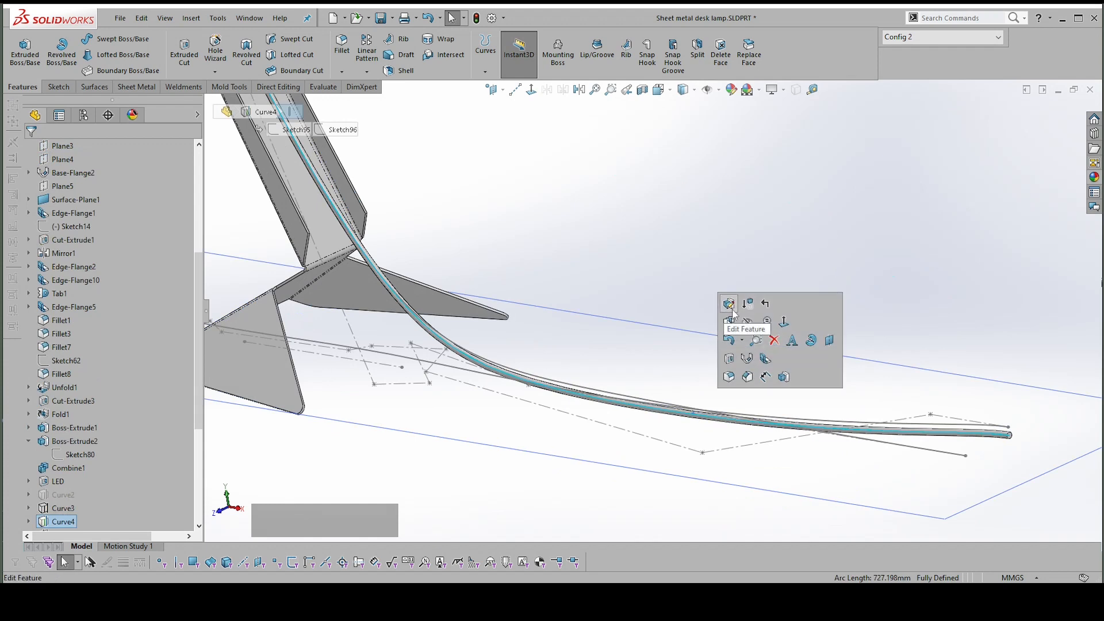
click(750, 326)
scroll(650, 271, down, 3)
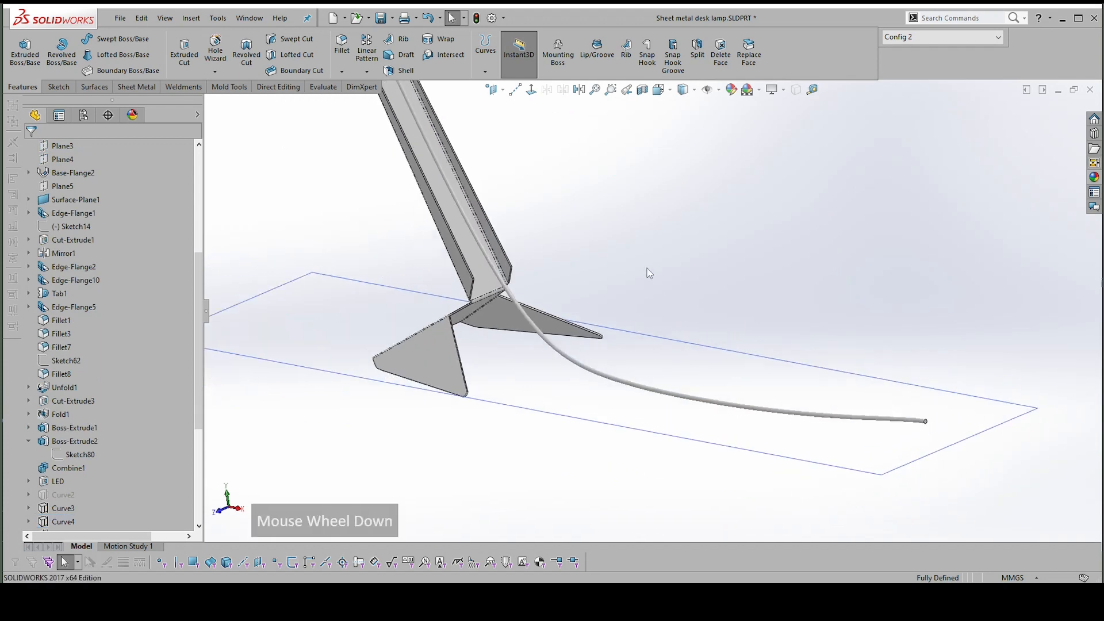
Examine the cable near the slot at the lamp's upper bend and reveal the profile sketch under its sweep feature
scroll(636, 259, up, 6)
scroll(632, 258, up, 4)
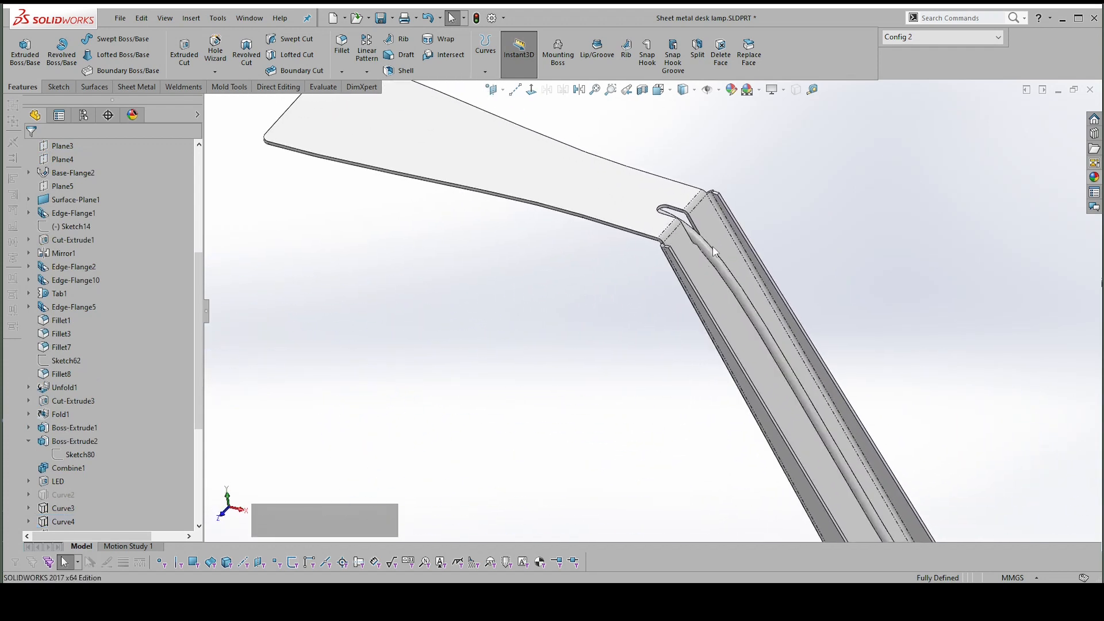
click(708, 274)
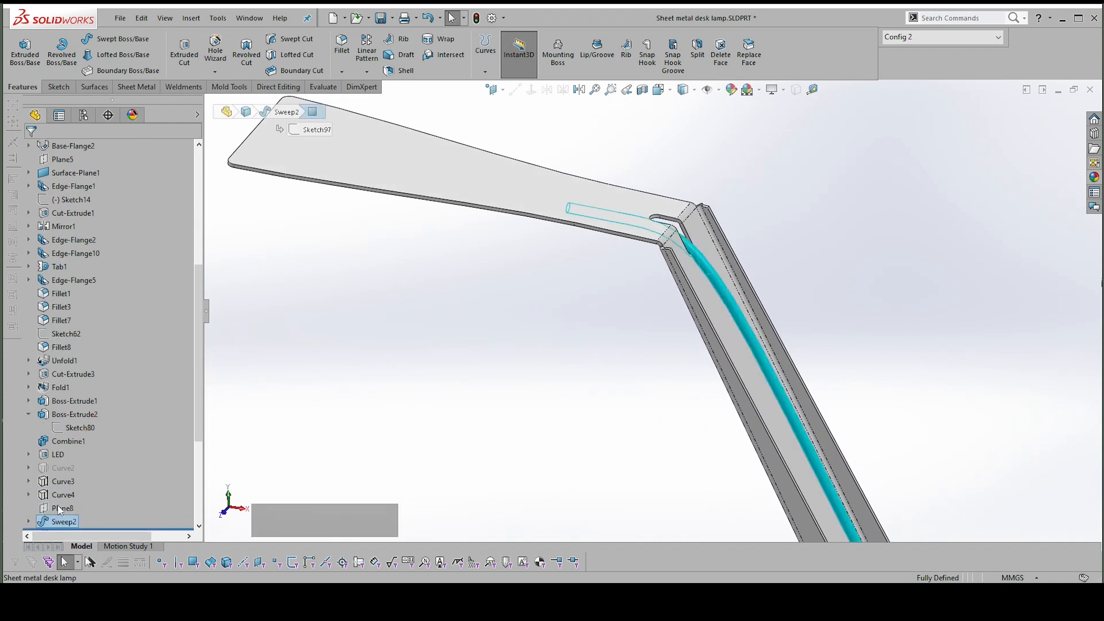
drag(200, 432, 201, 496)
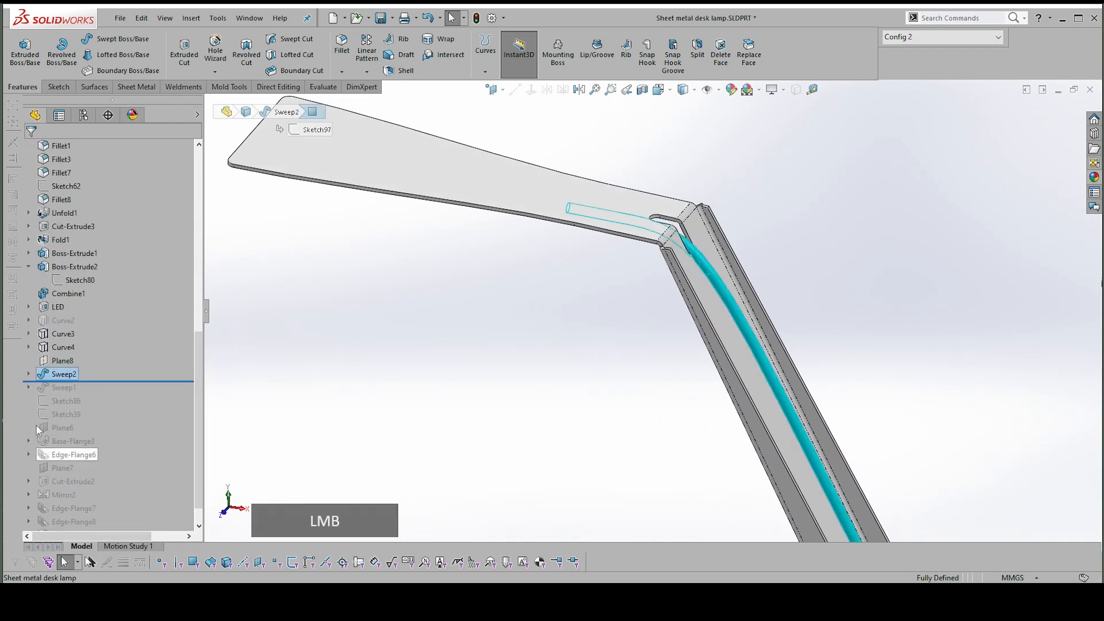
click(29, 374)
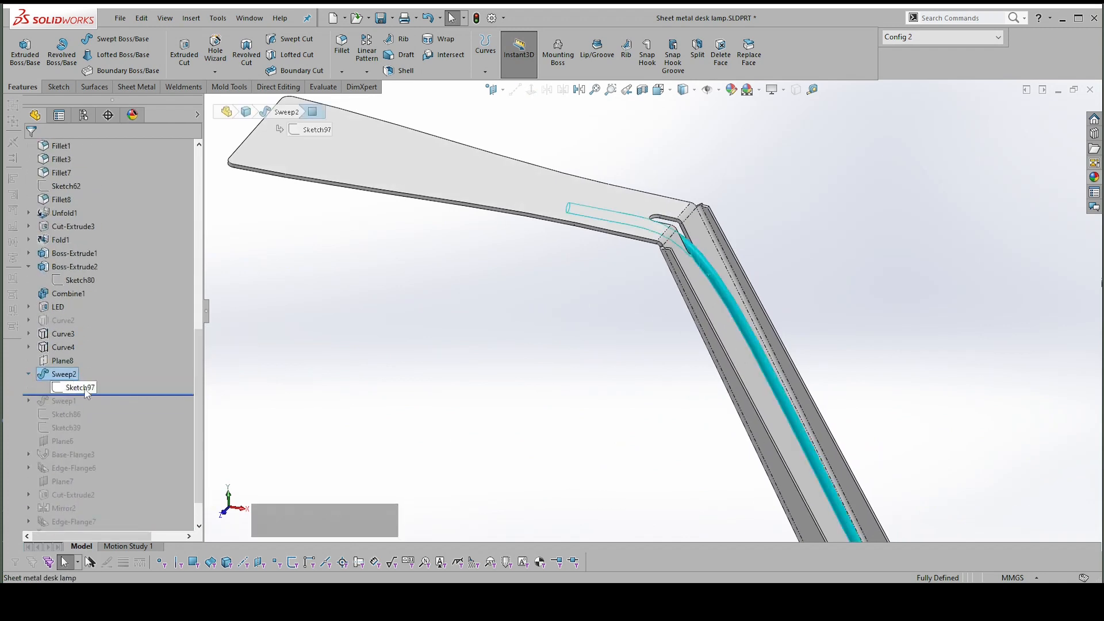
Edit Sketch95 of the projected curve, moving the spline control vertex near the upper bend to about X 6.82, Y 288.91 mm, and exit the sketch
click(64, 348)
click(29, 347)
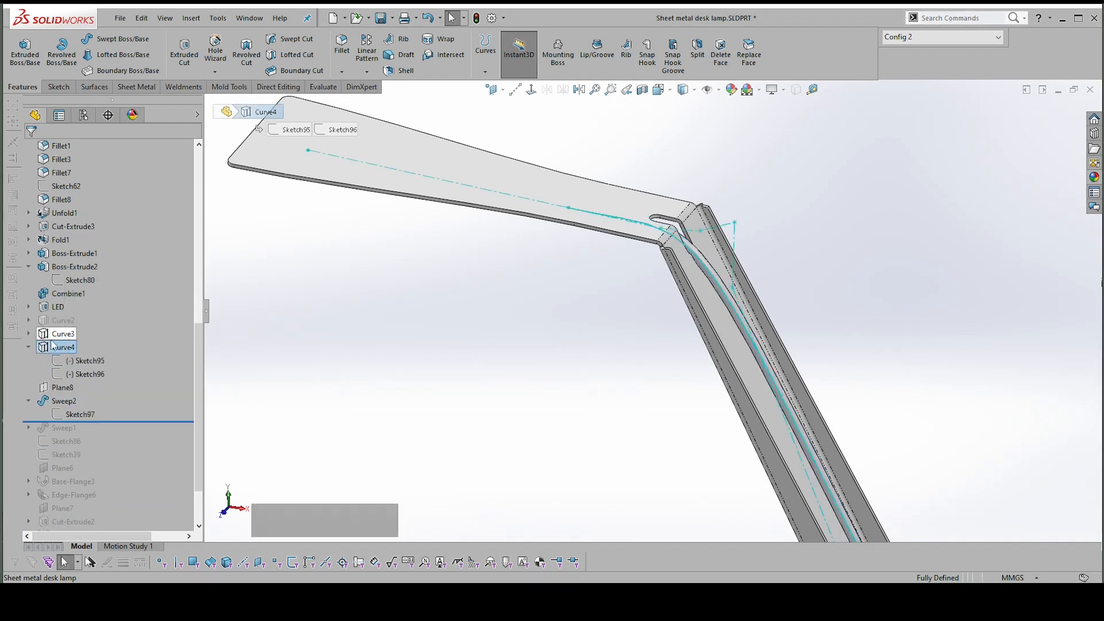
double_click(95, 363)
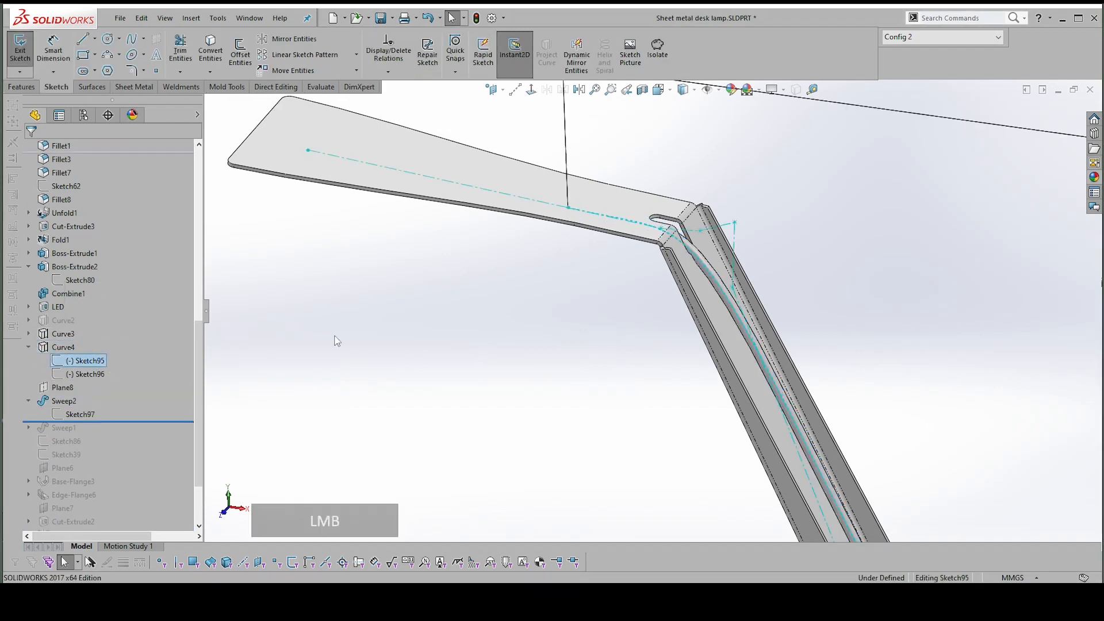
drag(736, 222, 743, 196)
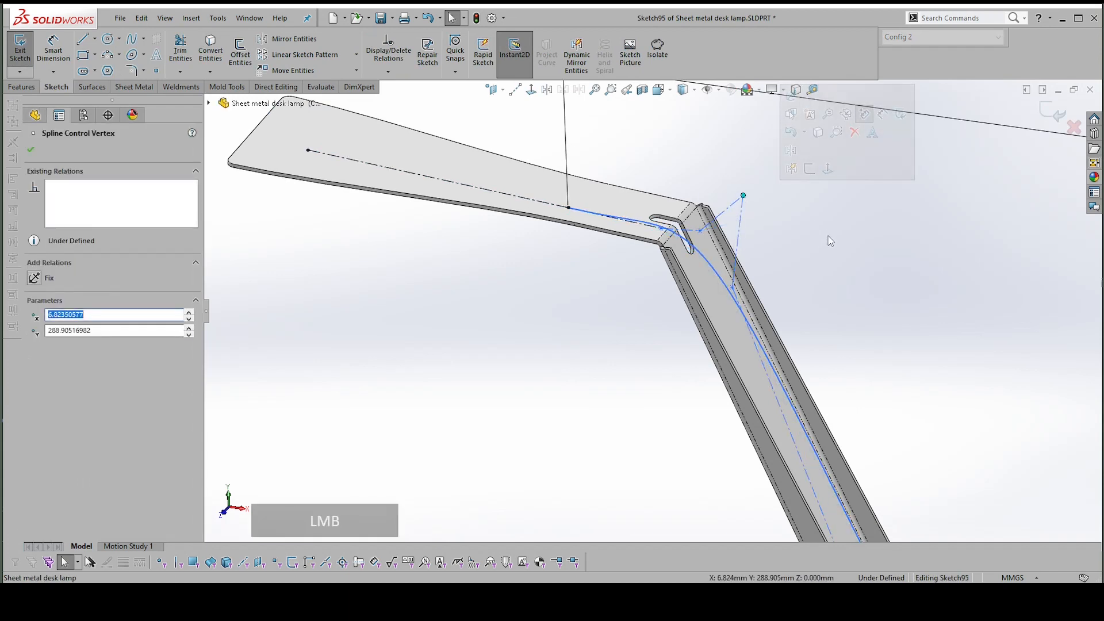
click(831, 238)
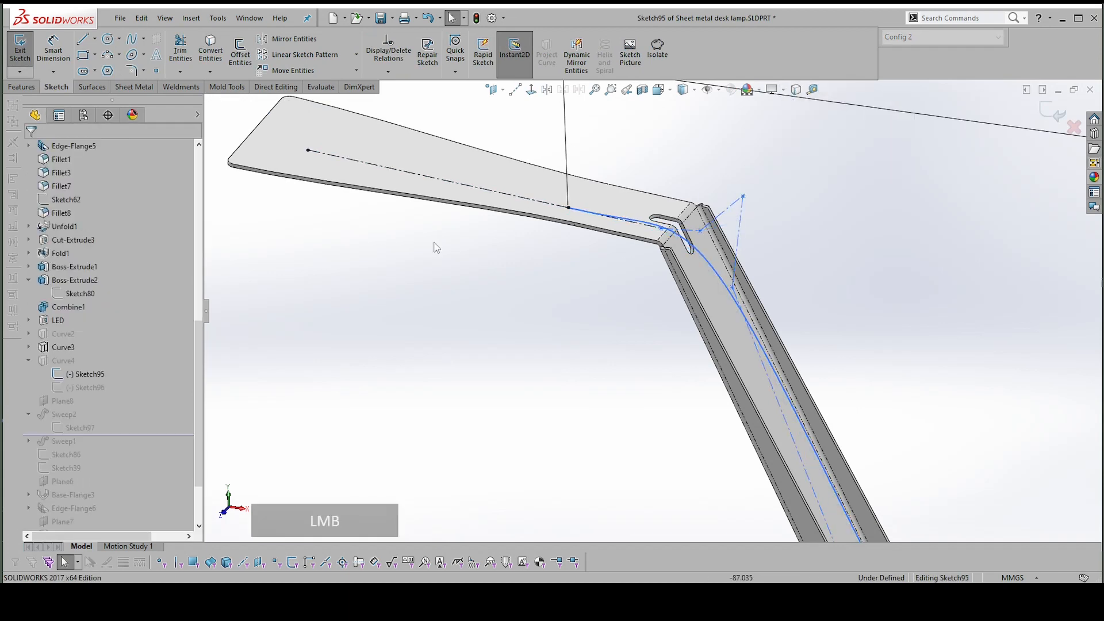
click(1054, 112)
click(796, 241)
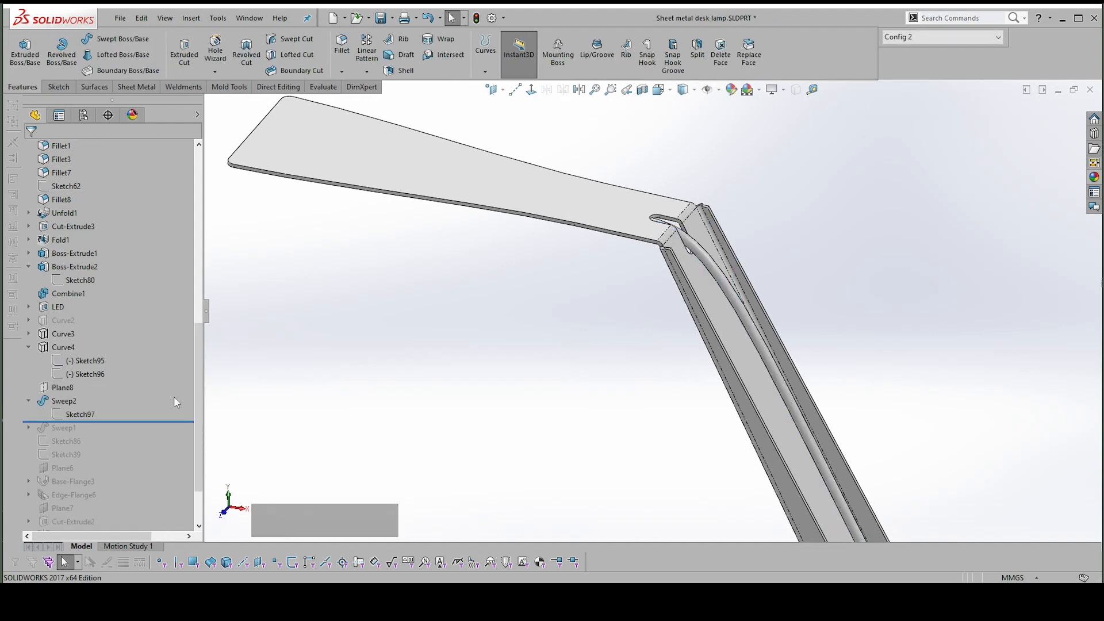
scroll(444, 361, down, 6)
scroll(757, 387, up, 2)
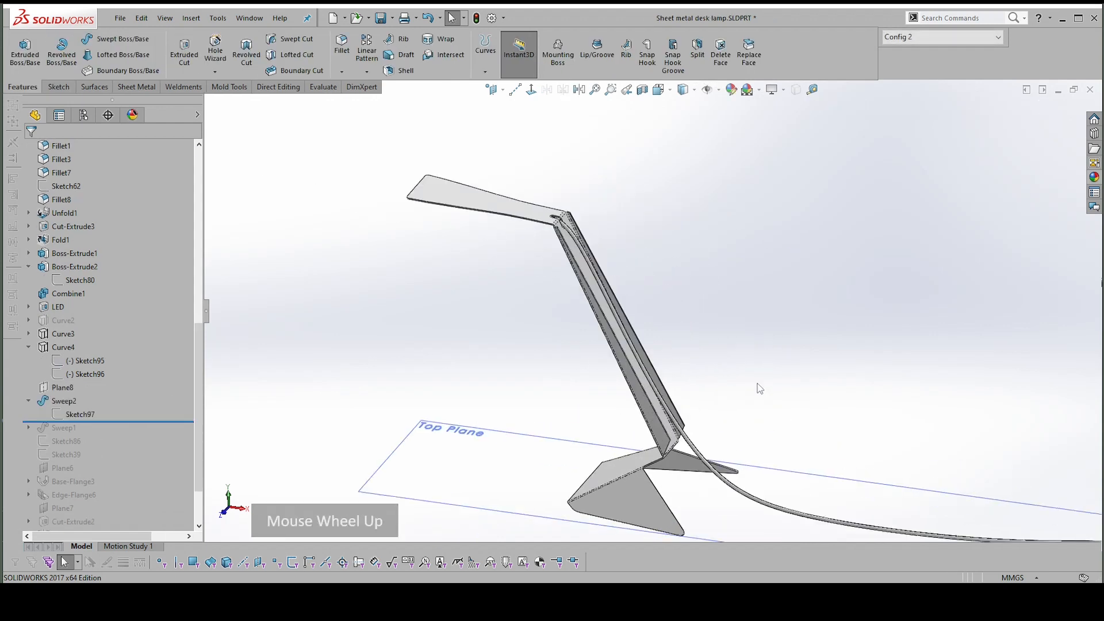